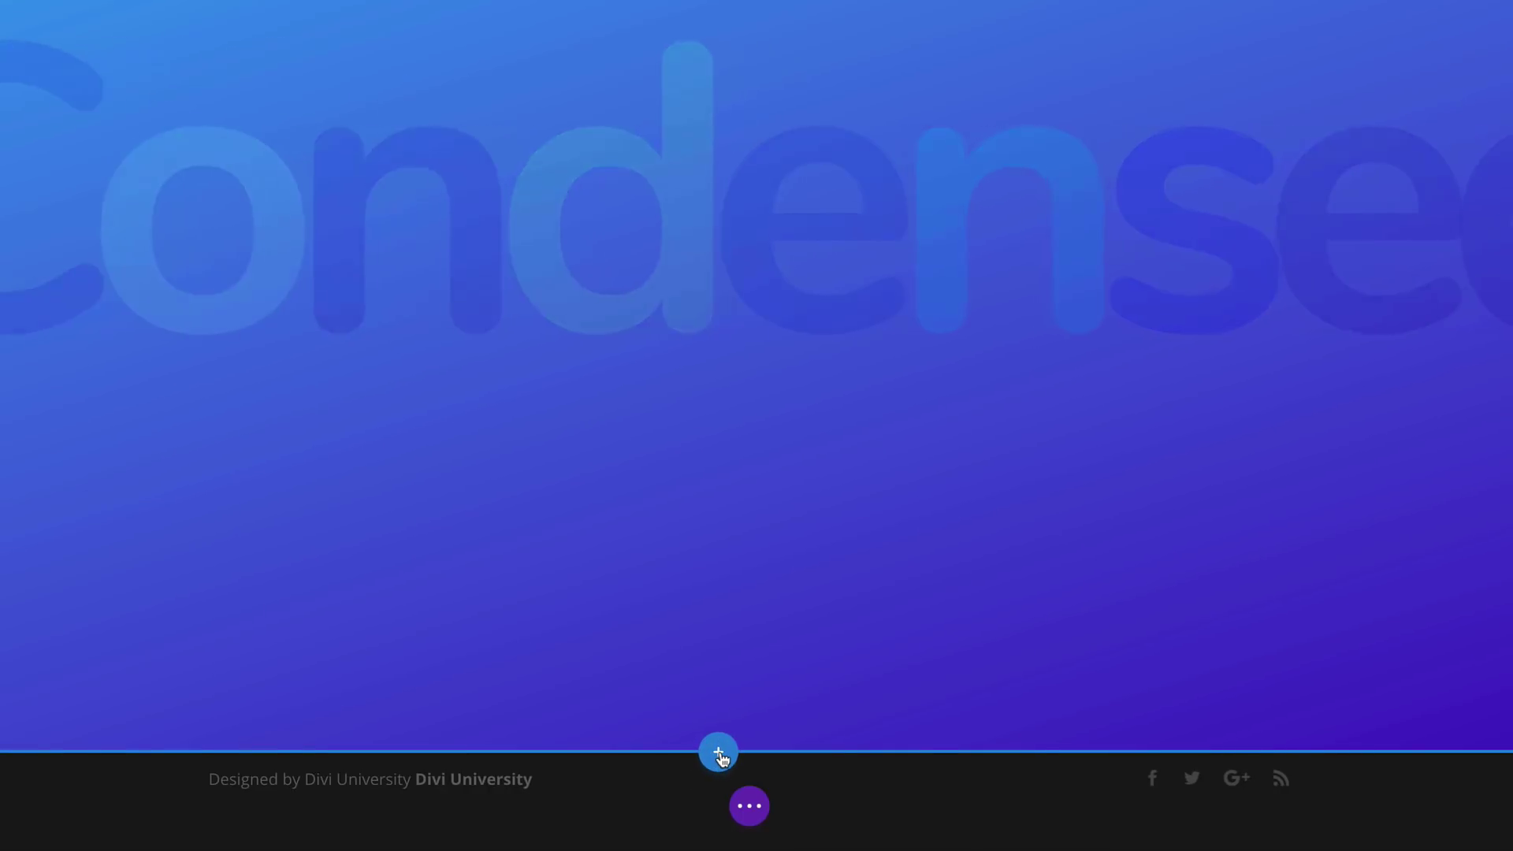
Step: Start adding a new section below the Condensed gradient section
left_click(718, 752)
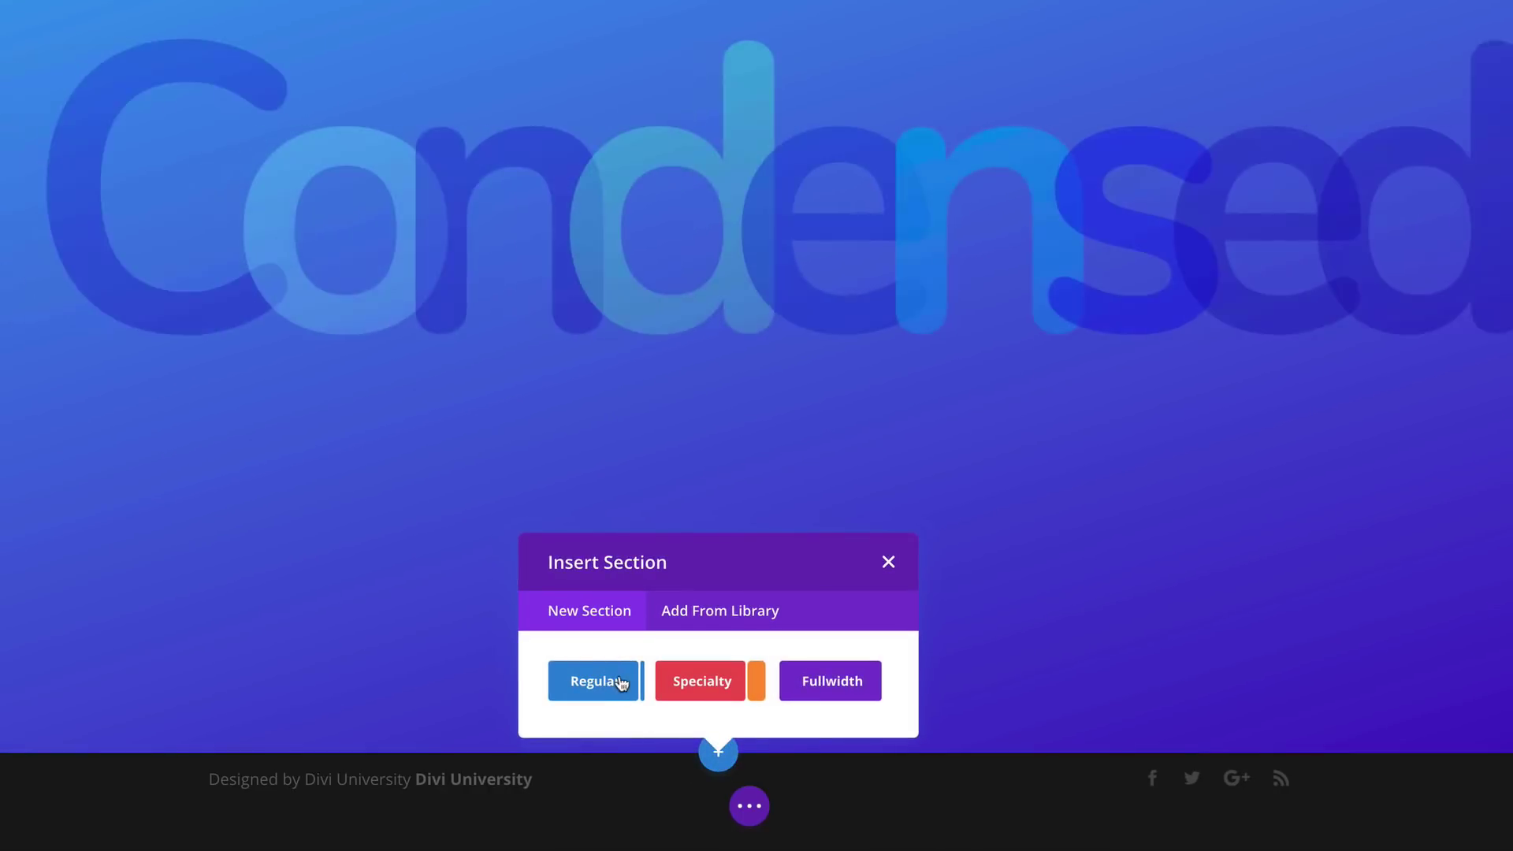
Step: Add an empty Regular section with no row below Condensed and open its settings
left_click(602, 683)
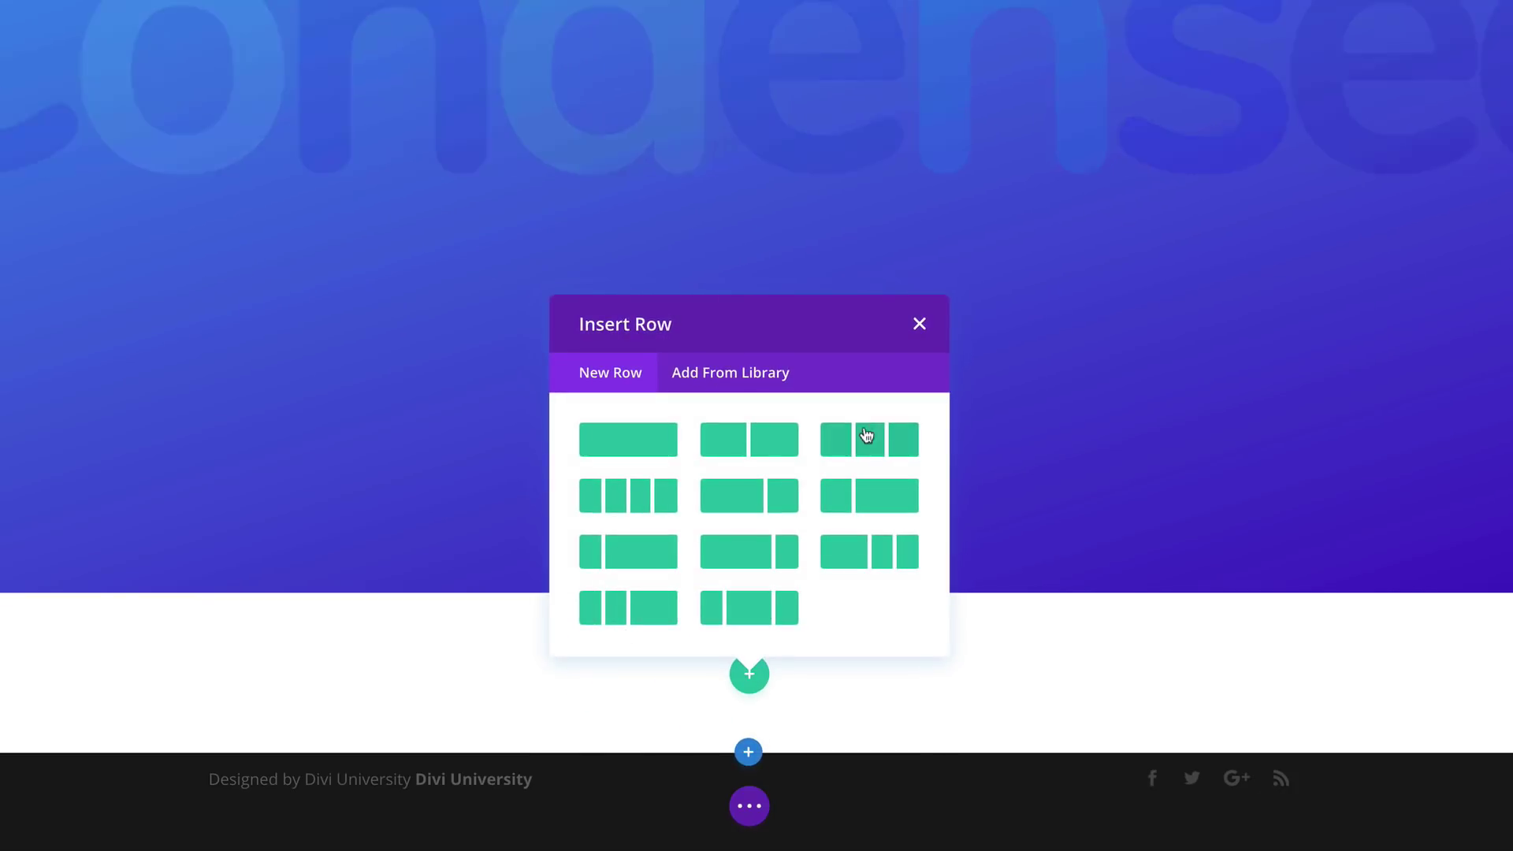
left_click(916, 325)
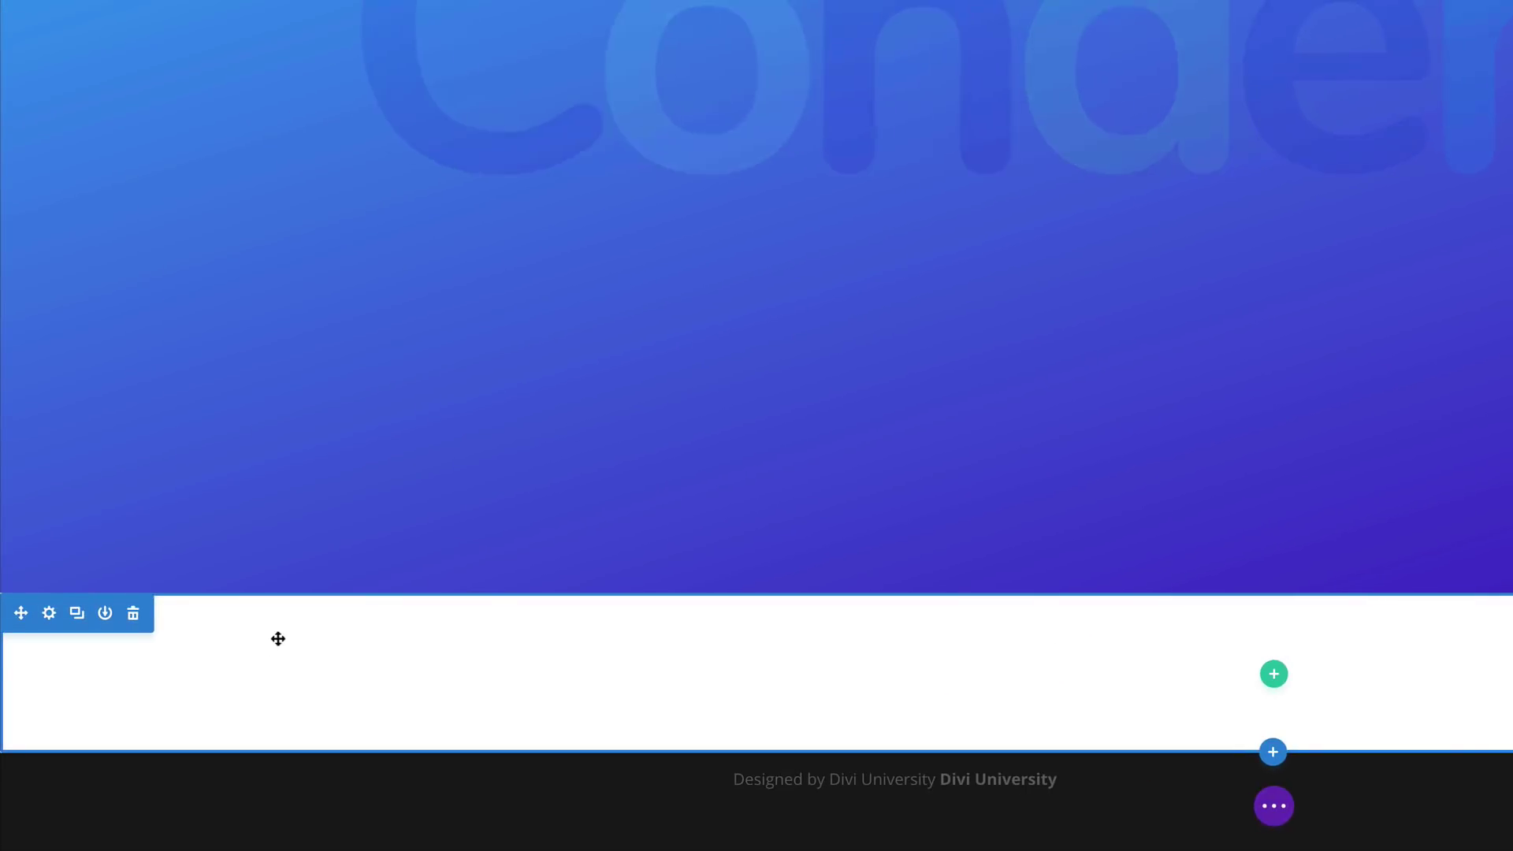
left_click(49, 614)
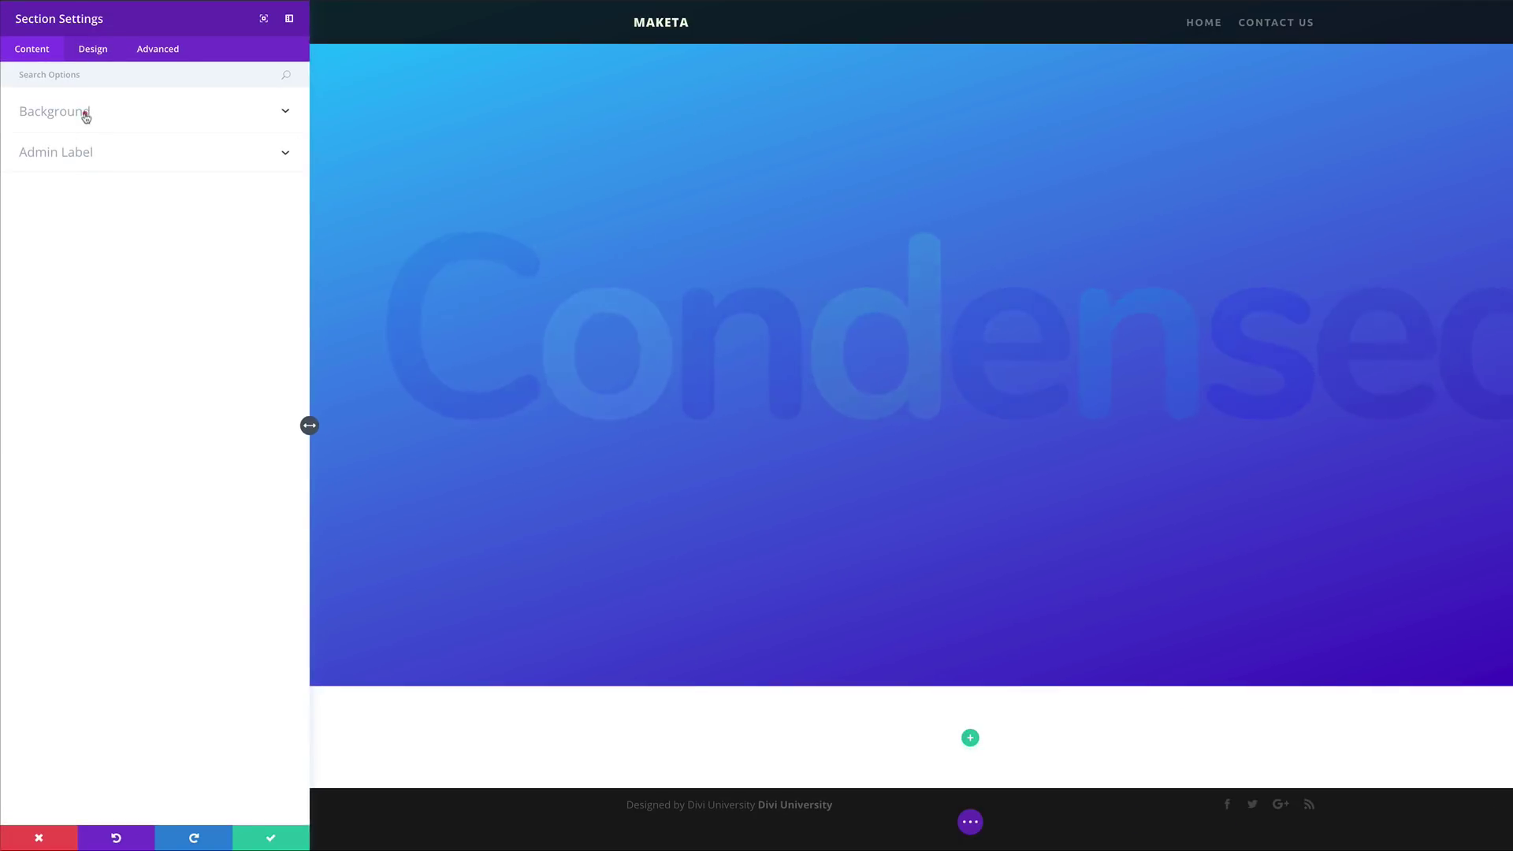
Step: Set the section background to the mountain-lake photo with the parallax effect enabled
left_click(85, 114)
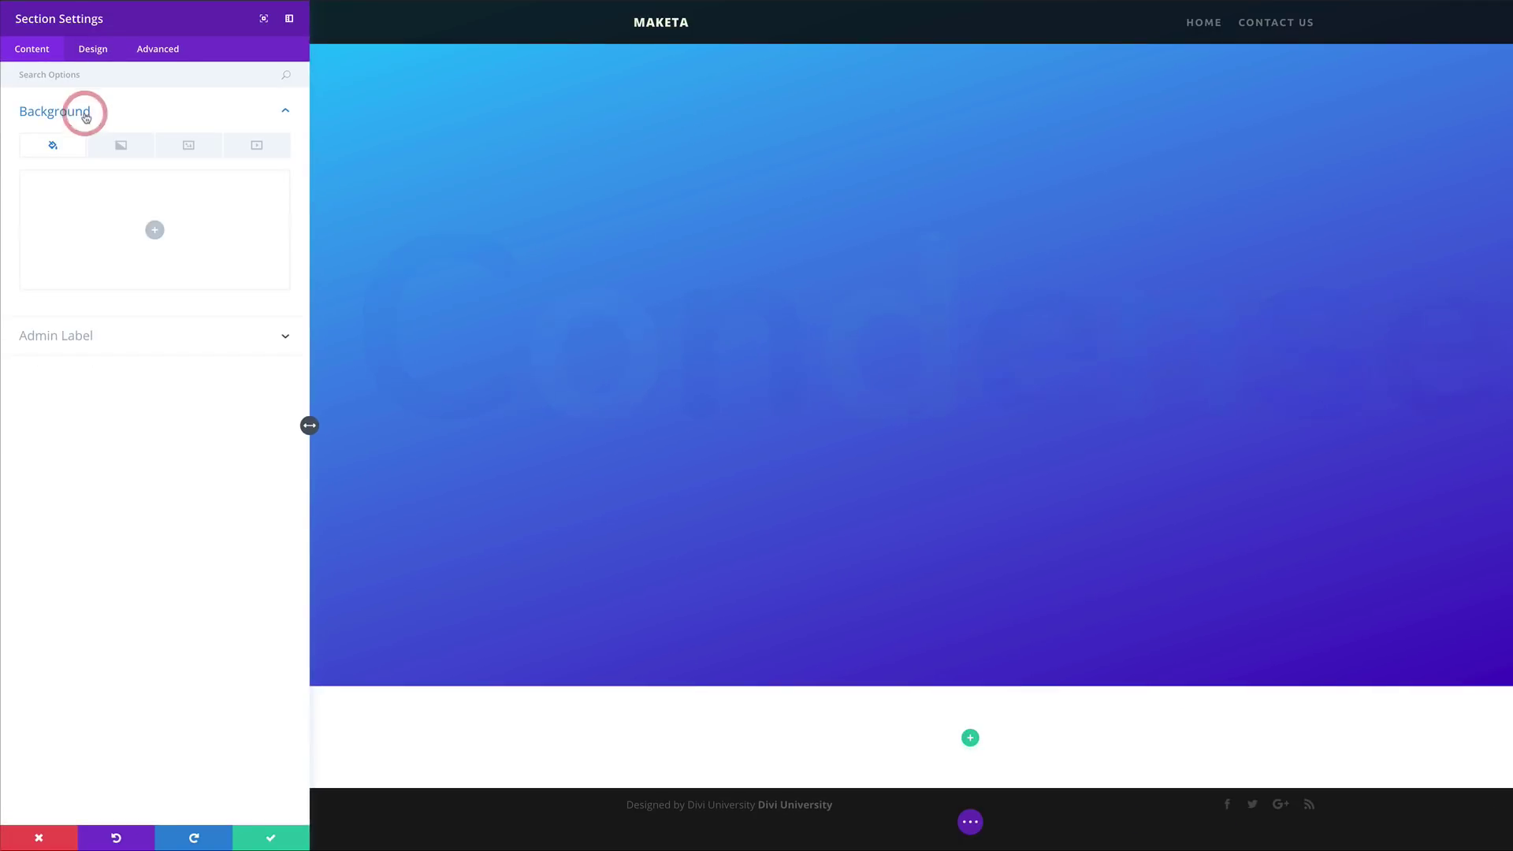
left_click(190, 150)
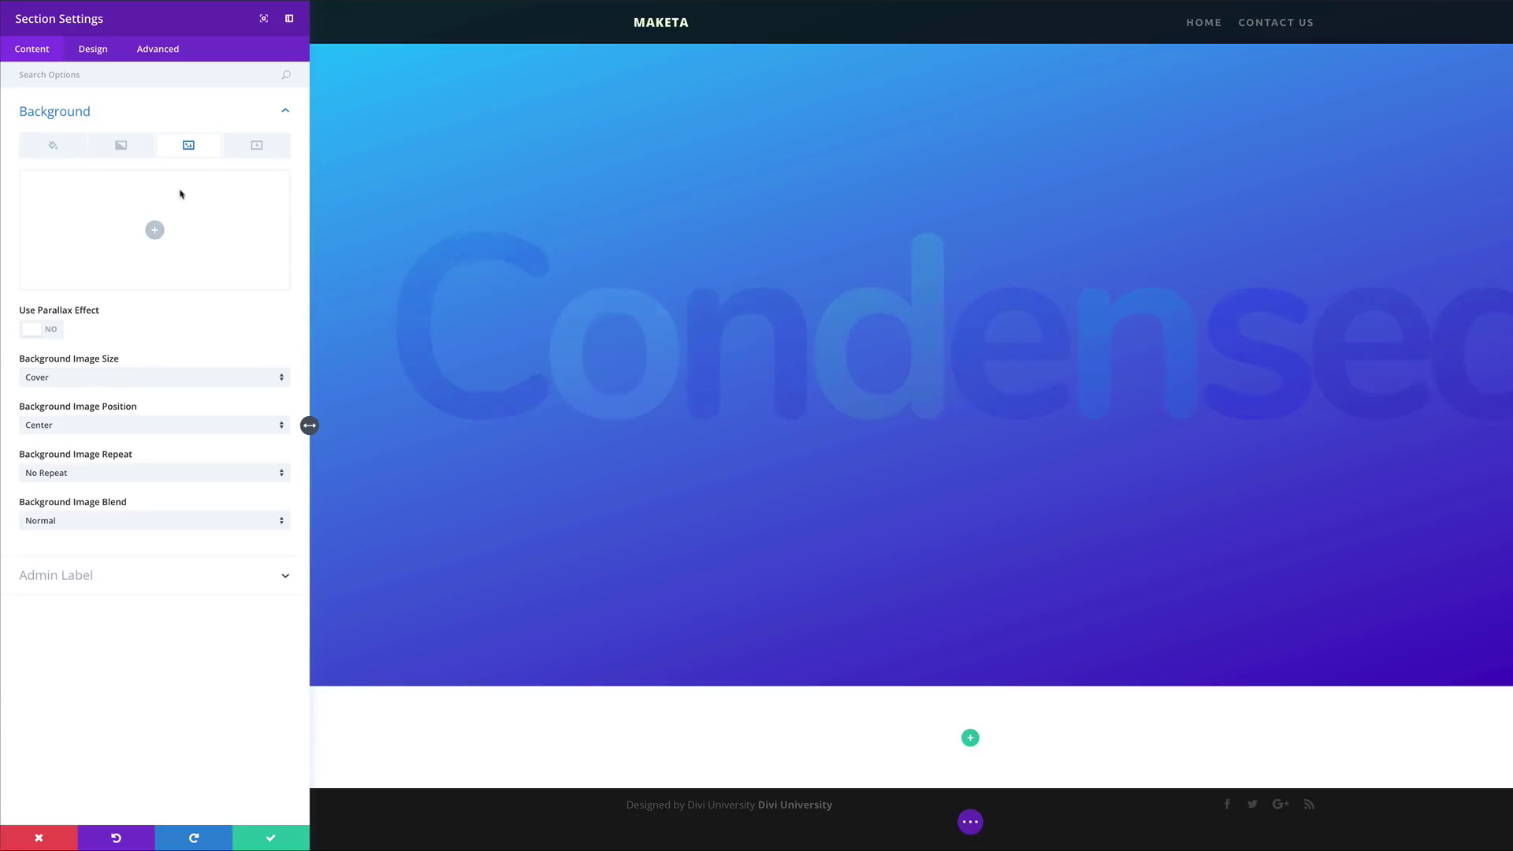
left_click(156, 229)
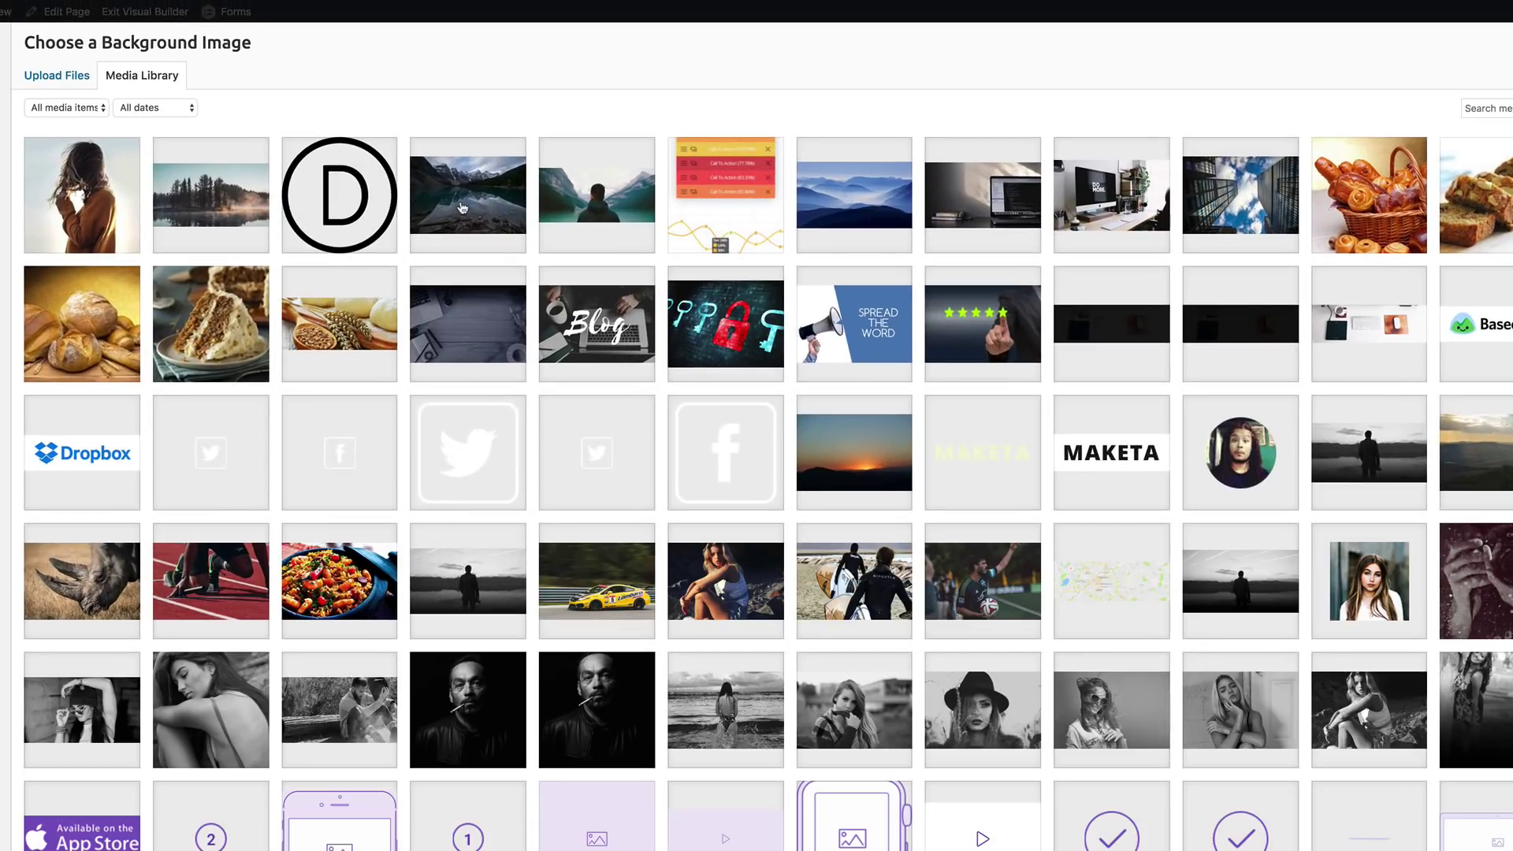
left_click(483, 209)
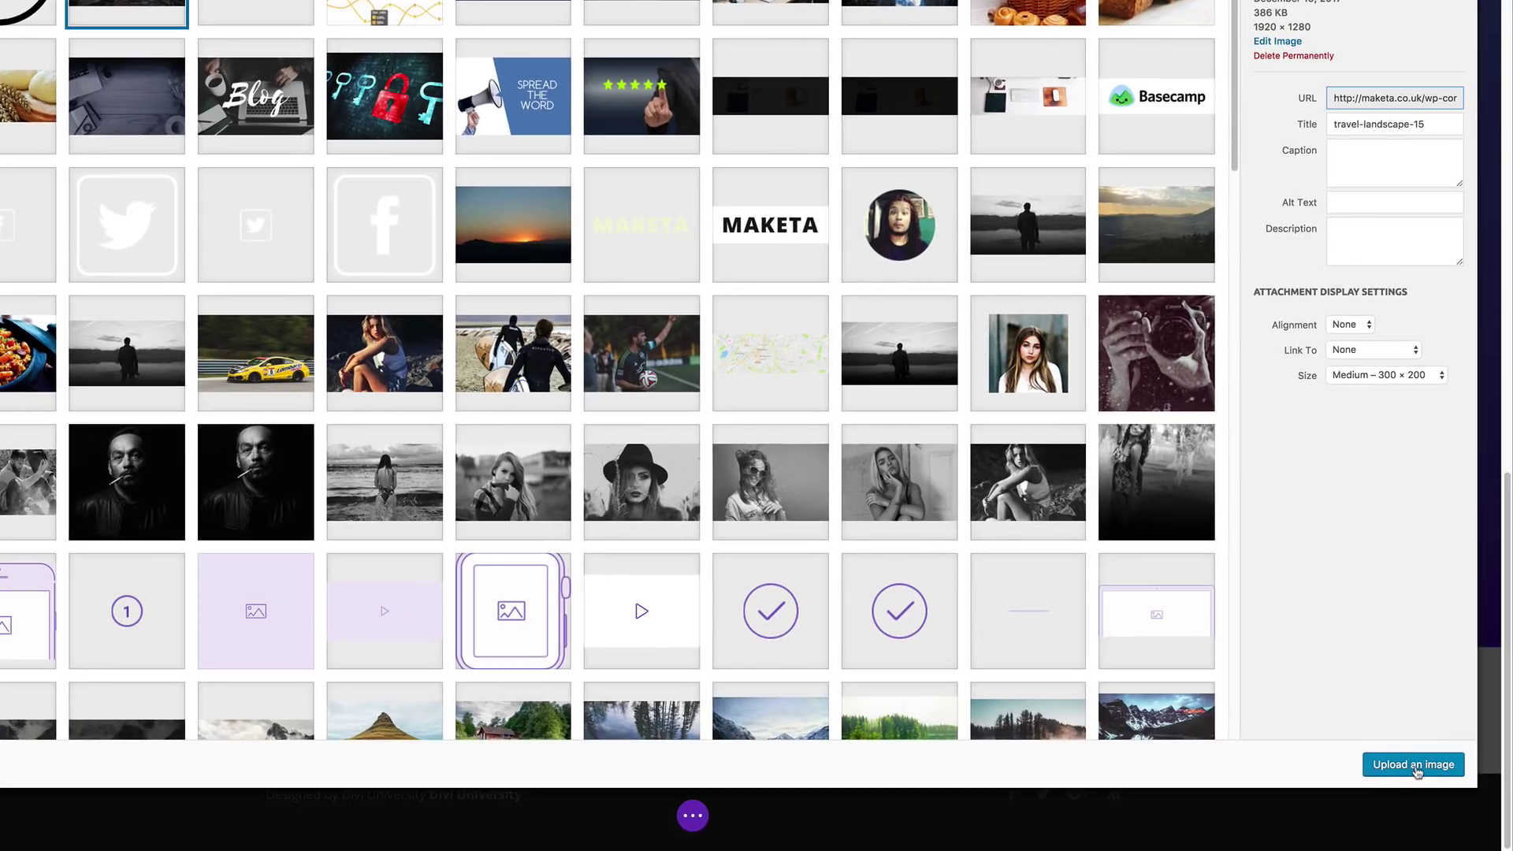
left_click(1414, 766)
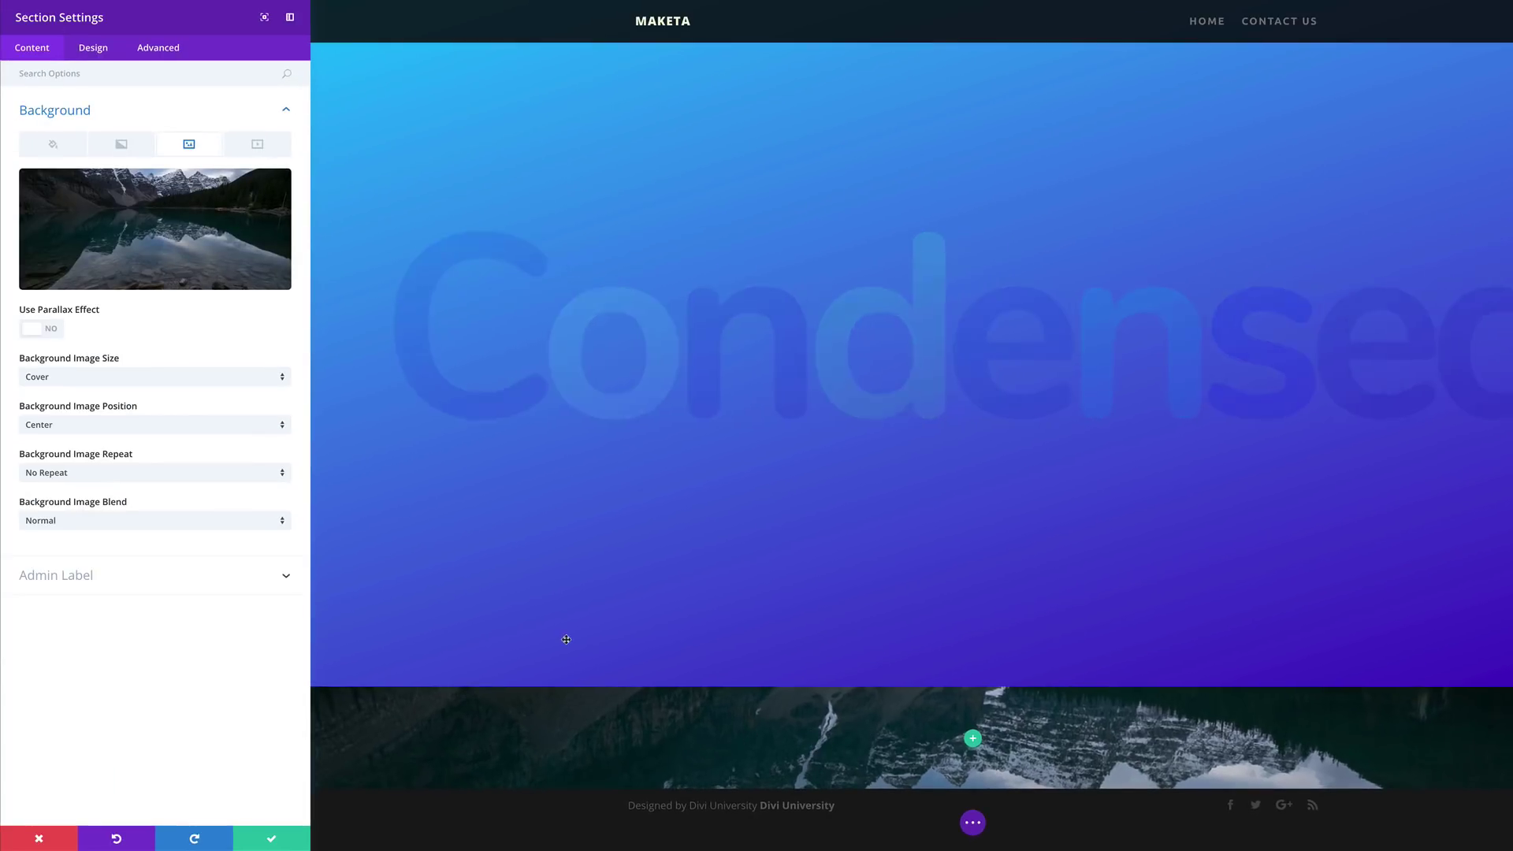
left_click(53, 331)
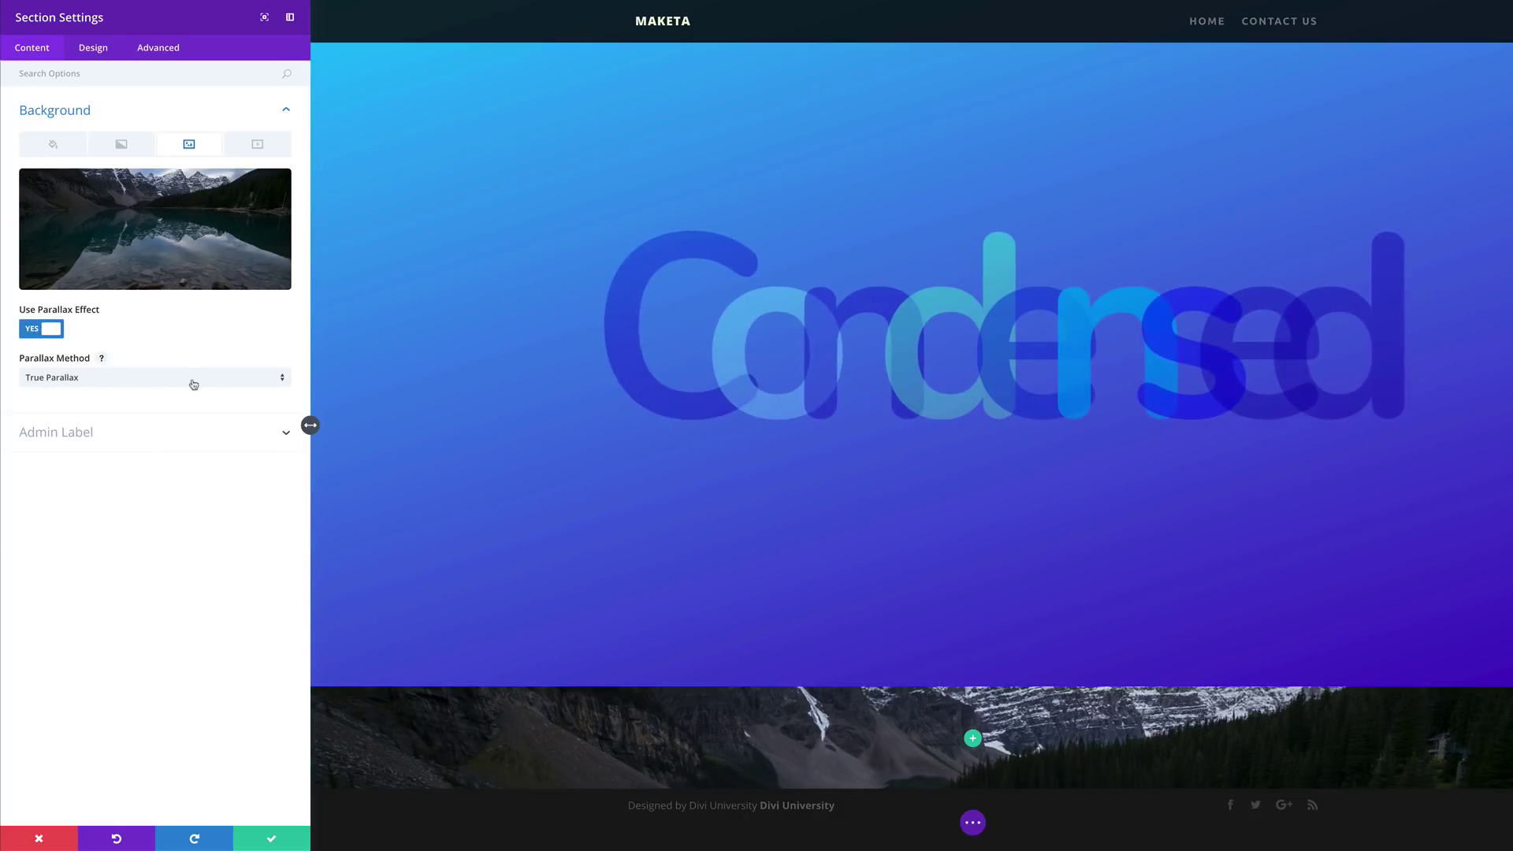
left_click(103, 49)
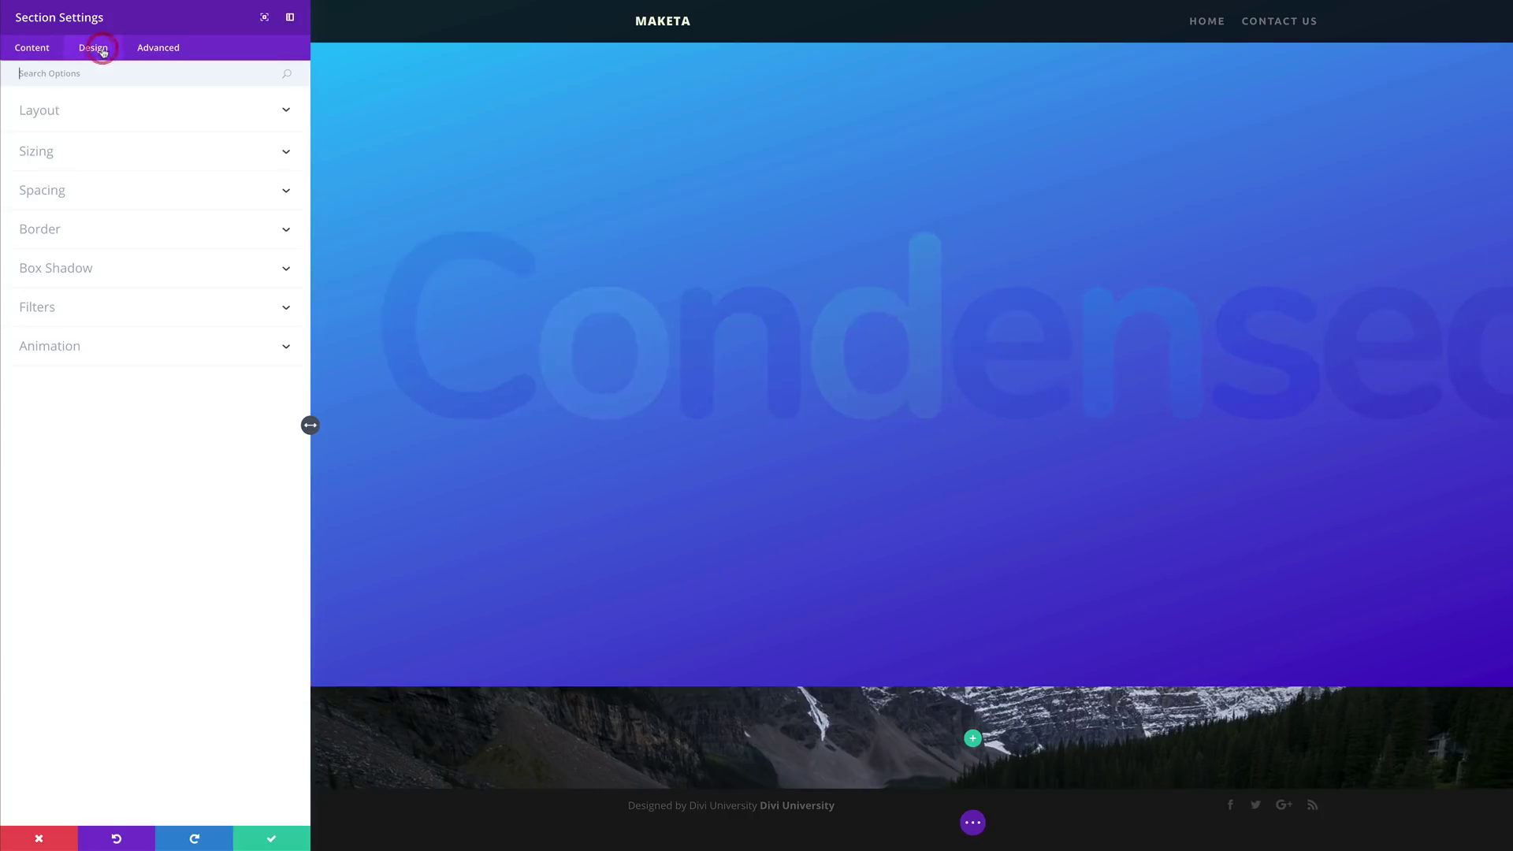
Step: Give the lake section 0px padding on all four sides and save its settings
left_click(58, 196)
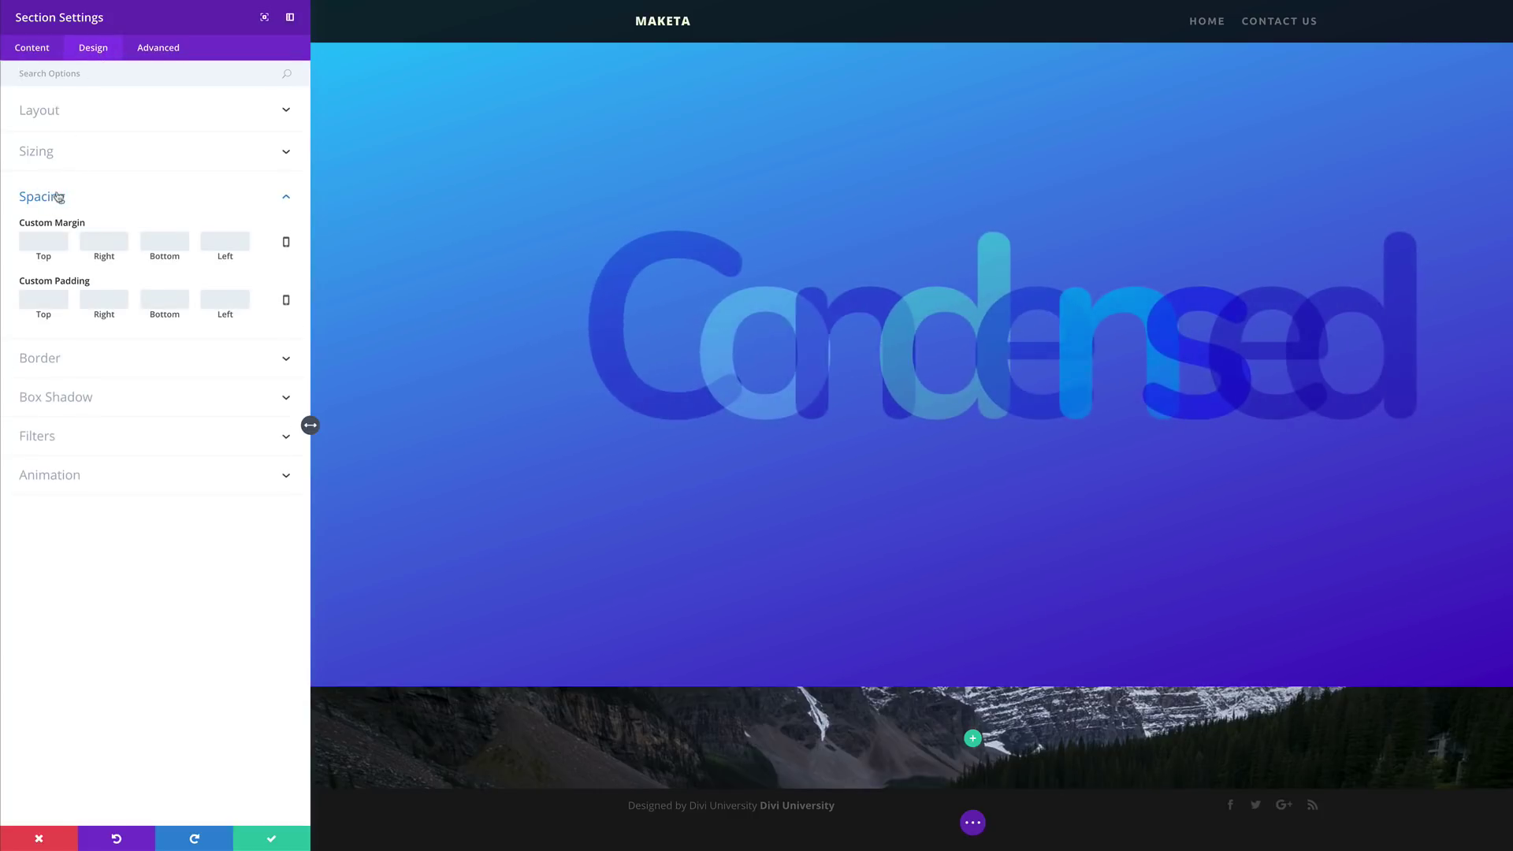
left_click(52, 299)
type("0")
left_click(104, 299)
type("0")
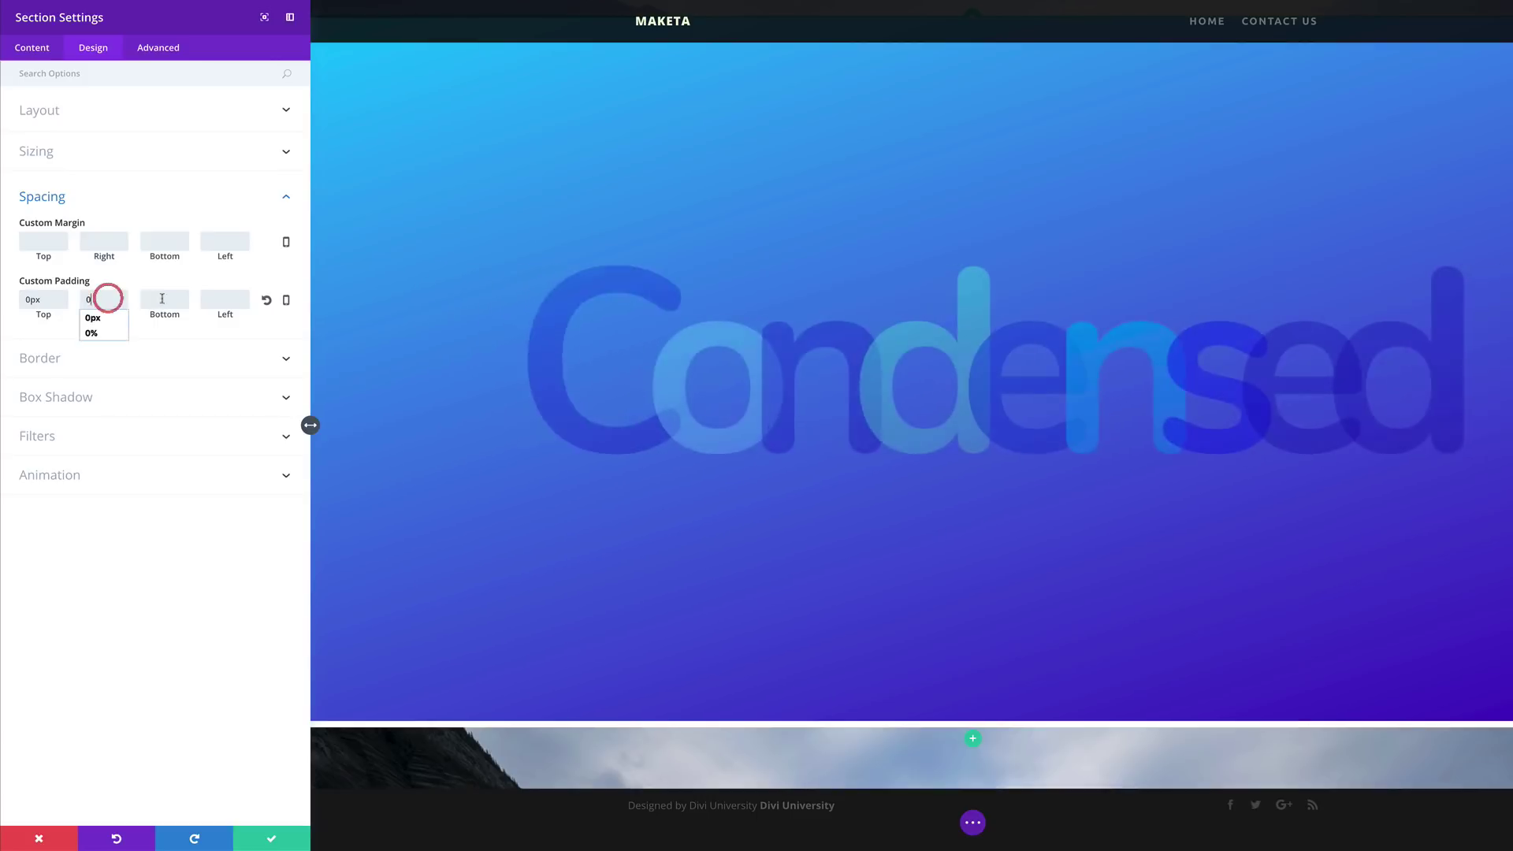
left_click(165, 299)
type("0")
left_click(224, 300)
type("0")
left_click(213, 317)
left_click(186, 566)
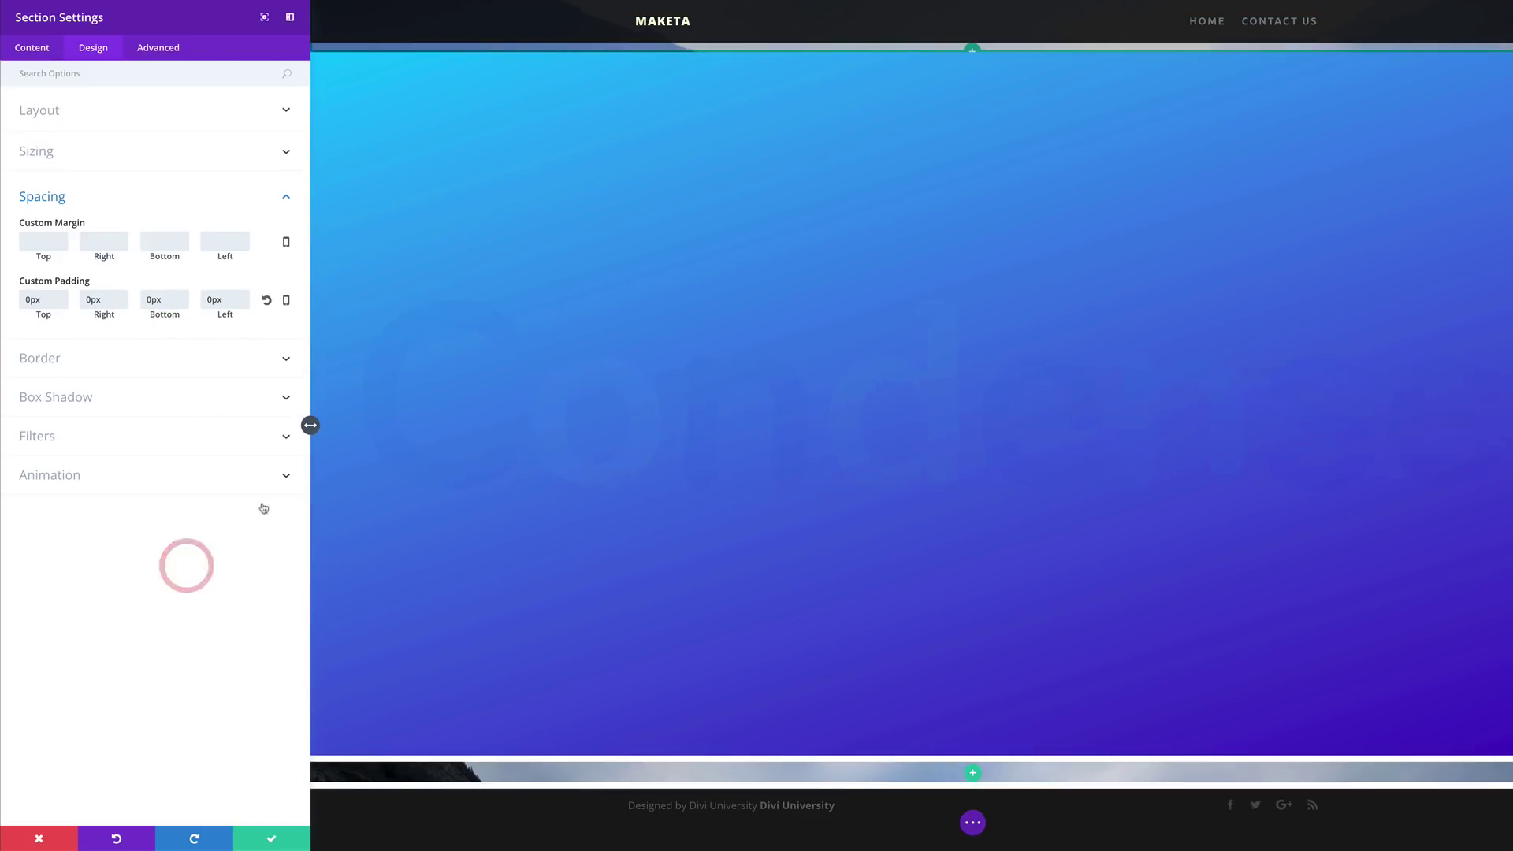
left_click(271, 839)
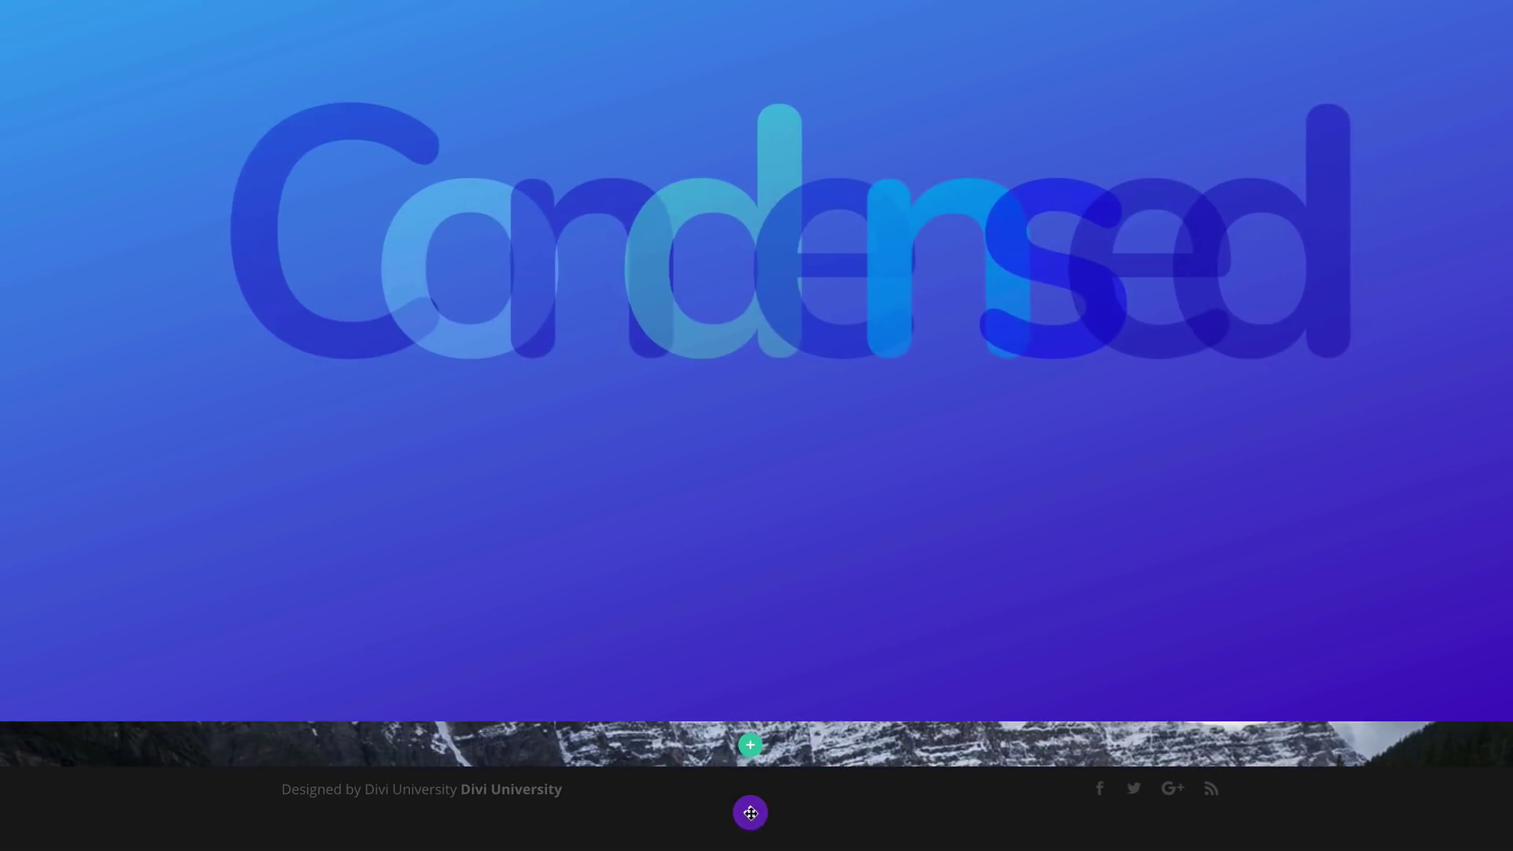
Step: Switch the page to Wireframe View
left_click(750, 814)
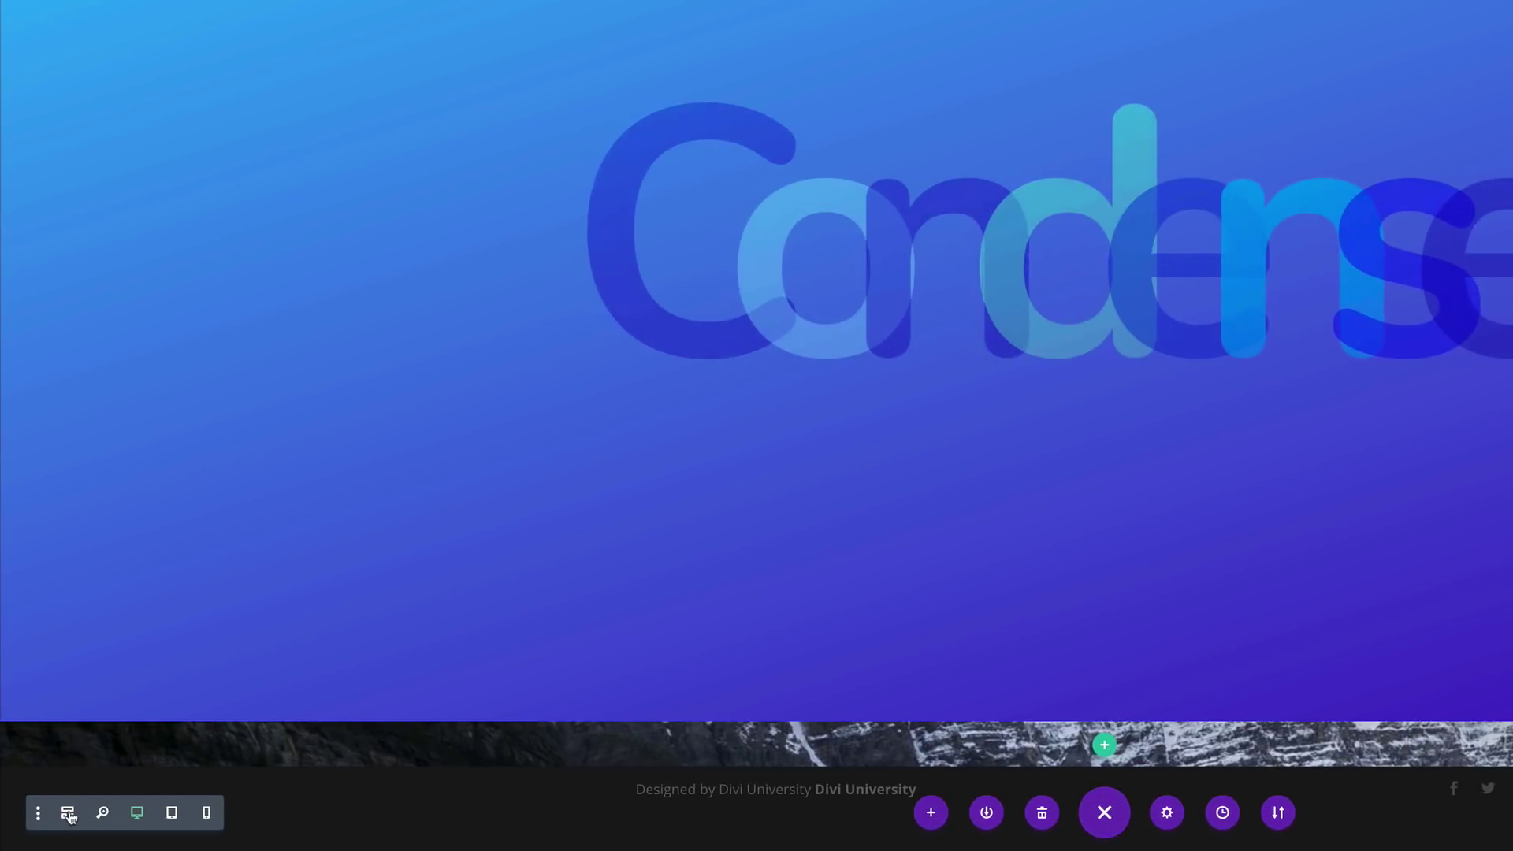
left_click(69, 814)
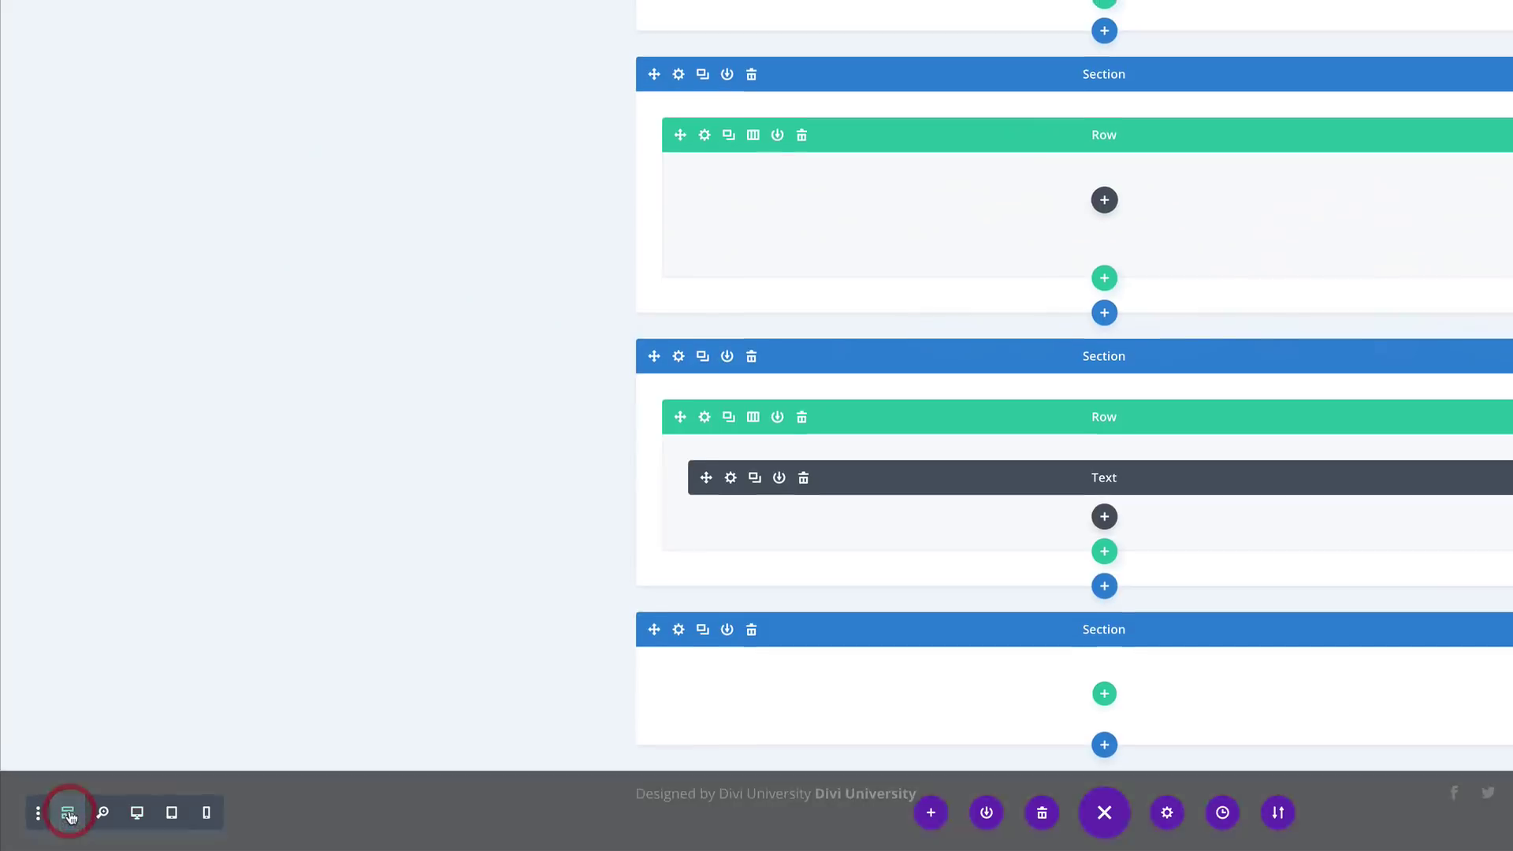
scroll(1117, 689, "down", 1)
Step: Add an empty one-column row to the bottom section and open its row settings
left_click(1104, 690)
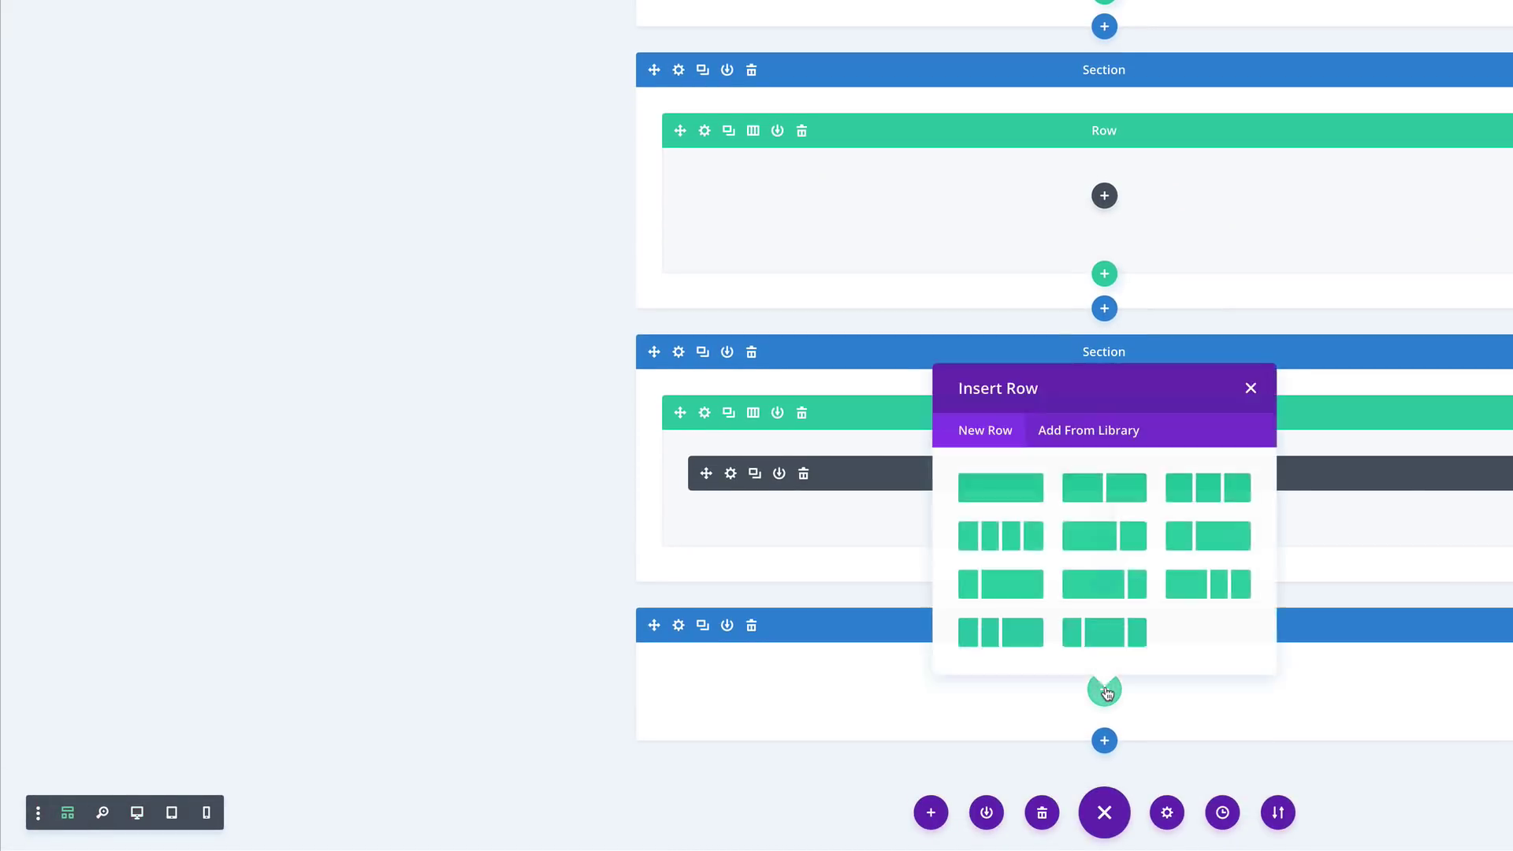
left_click(1003, 485)
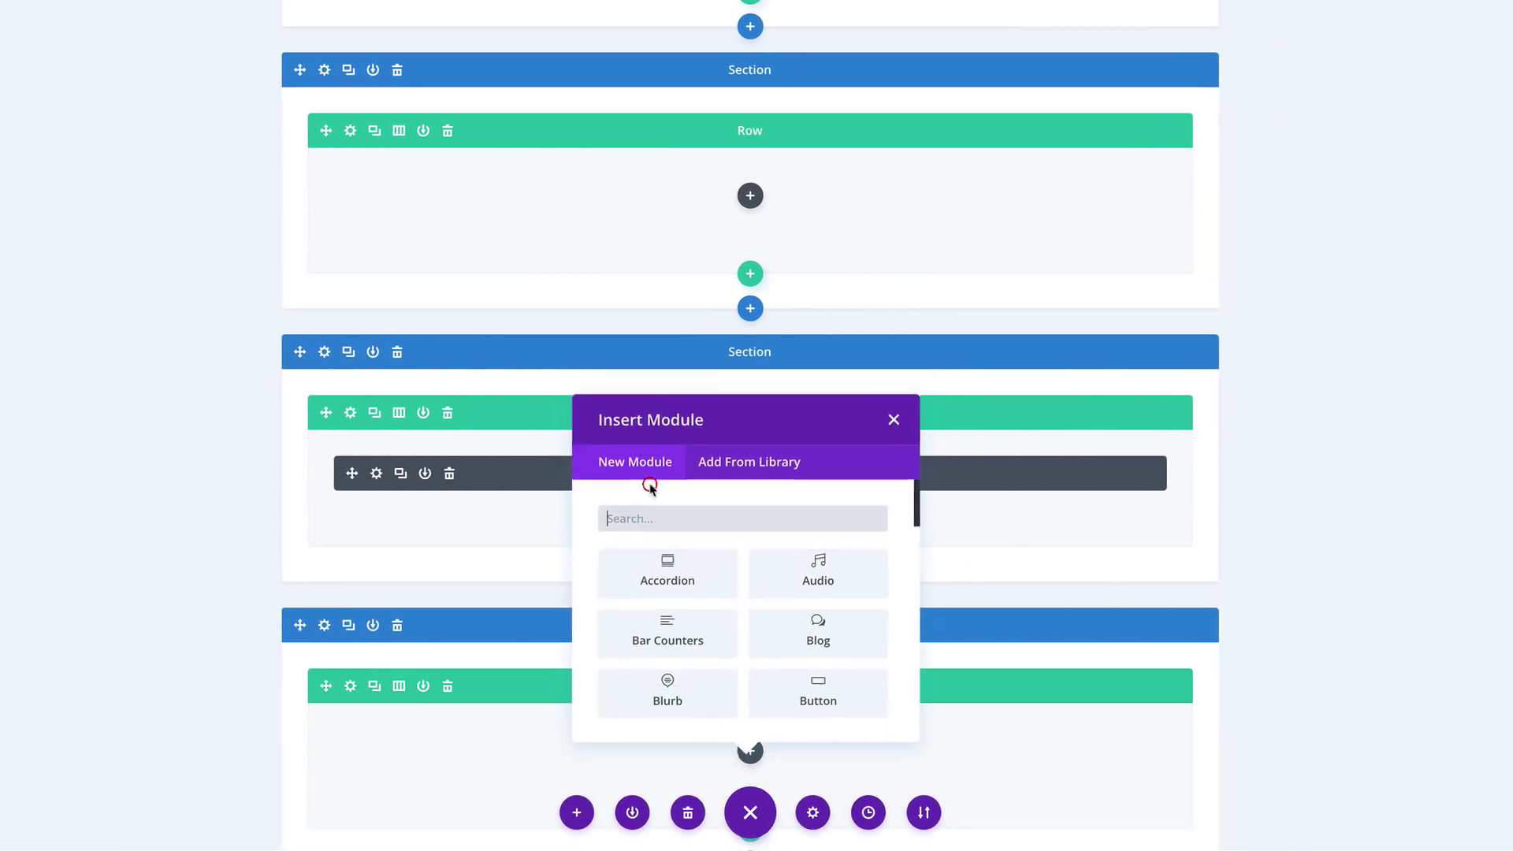
left_click(892, 424)
scroll(159, 617, "down", 3)
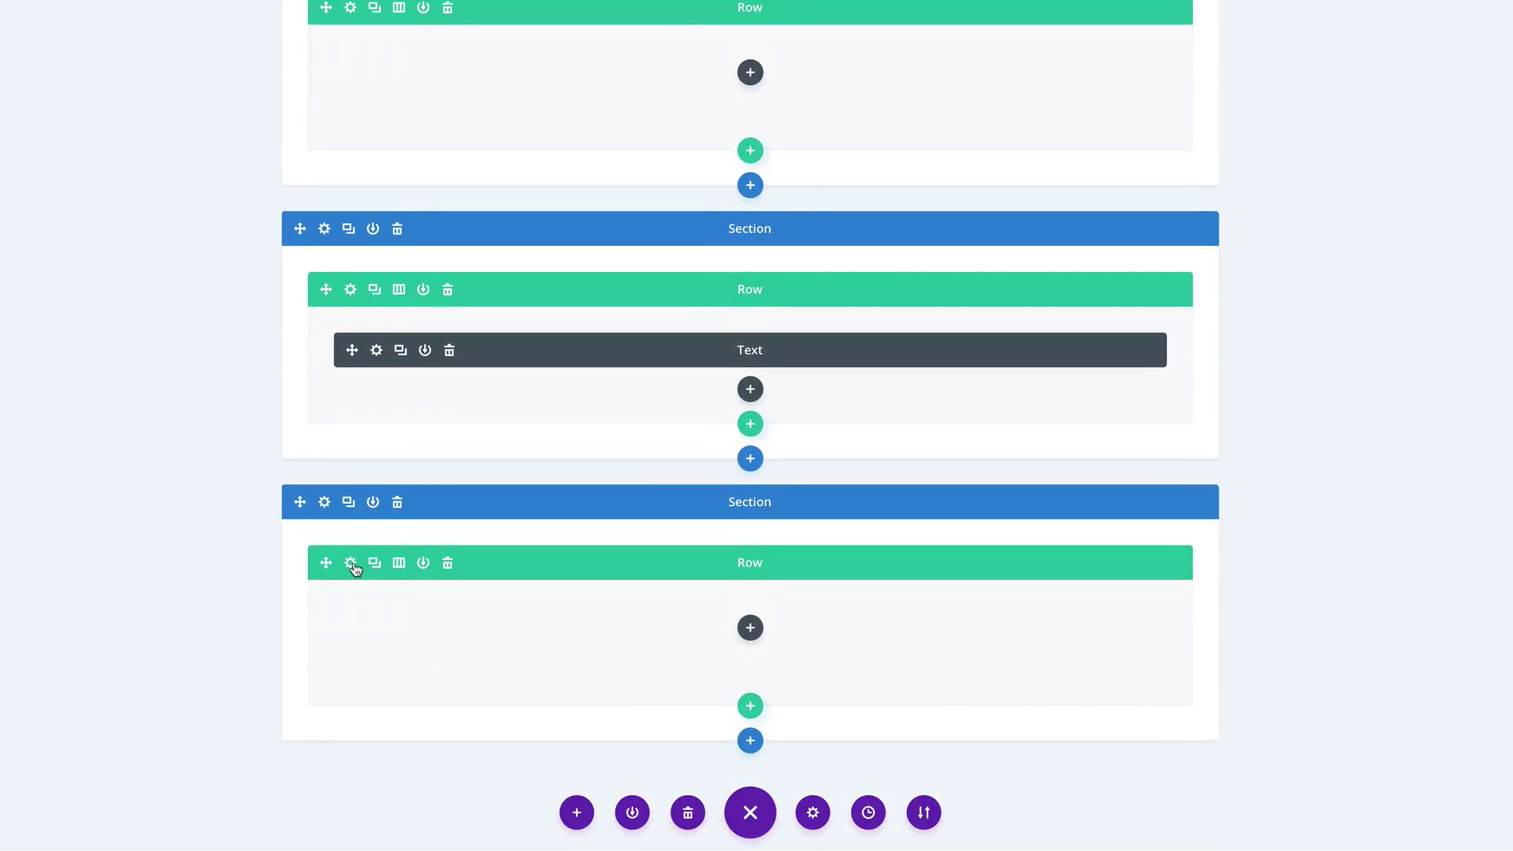
left_click(350, 562)
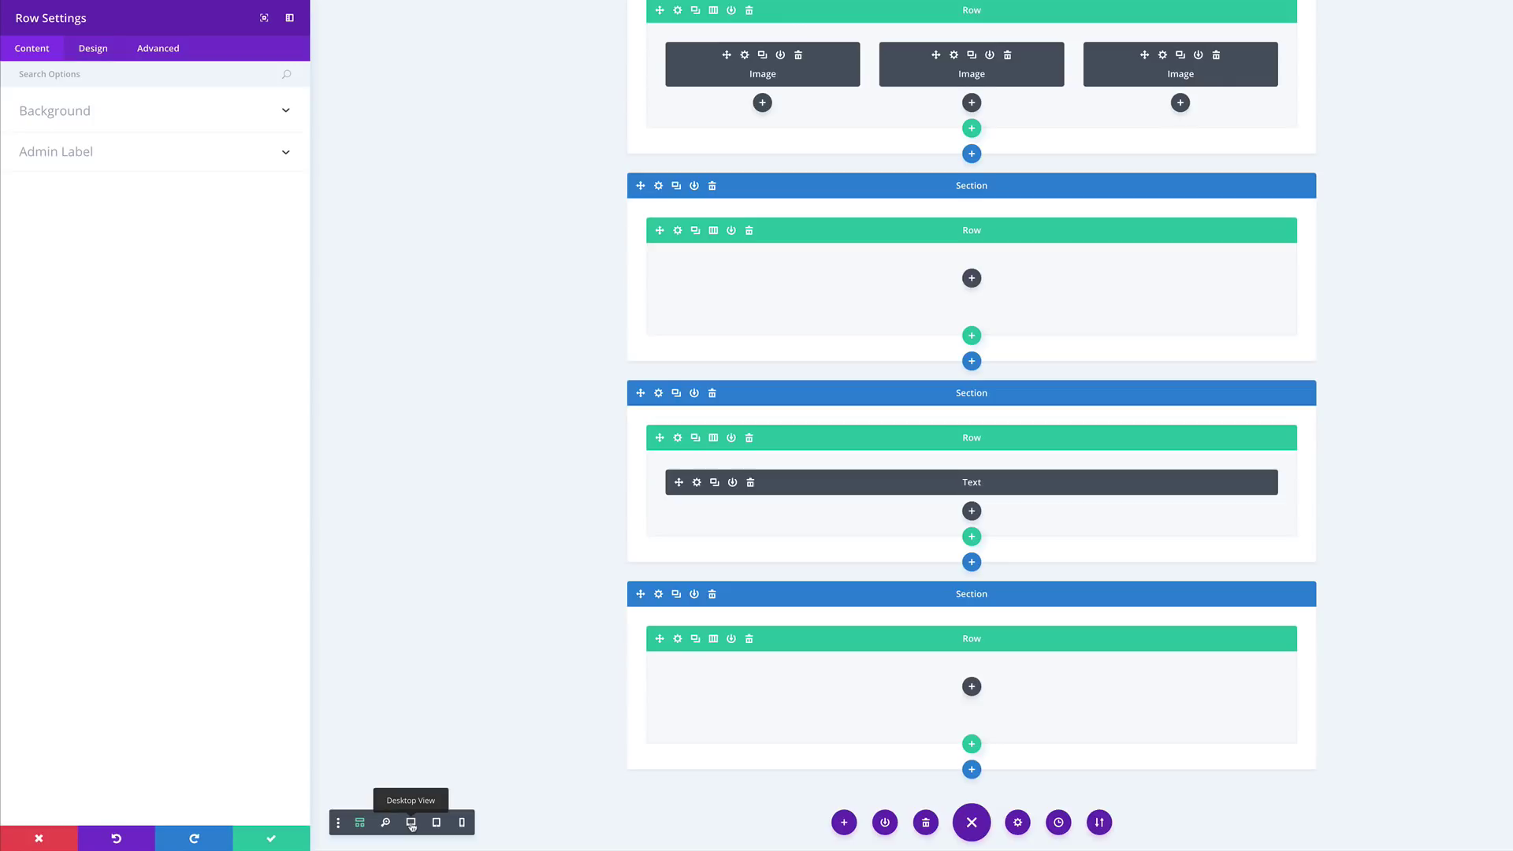
Step: Back in Desktop View, make the row fullwidth with a custom width of 100%
left_click(412, 823)
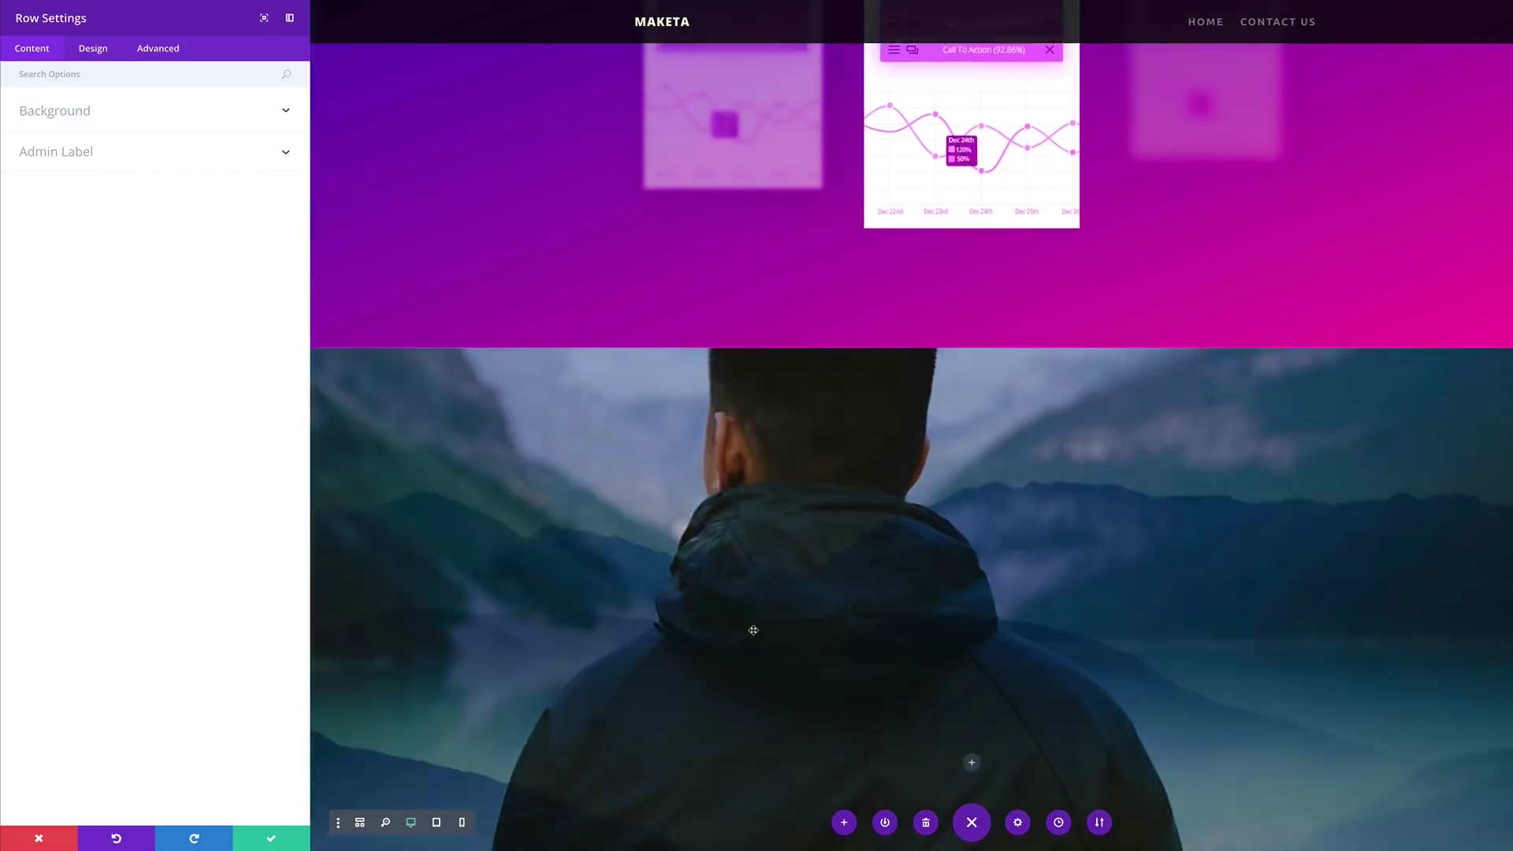
scroll(757, 646, "down", 10)
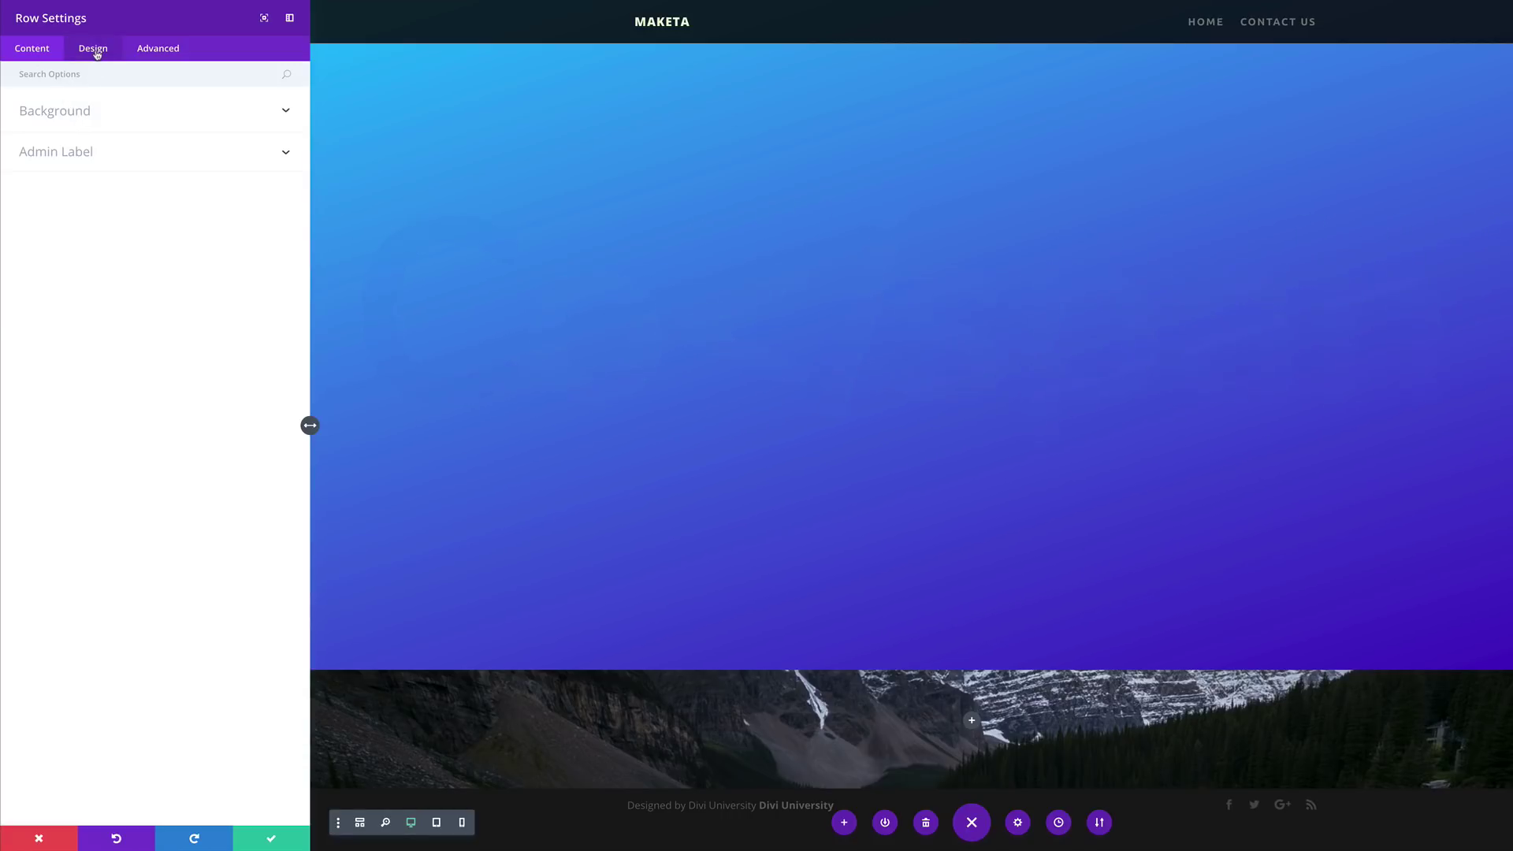
left_click(97, 53)
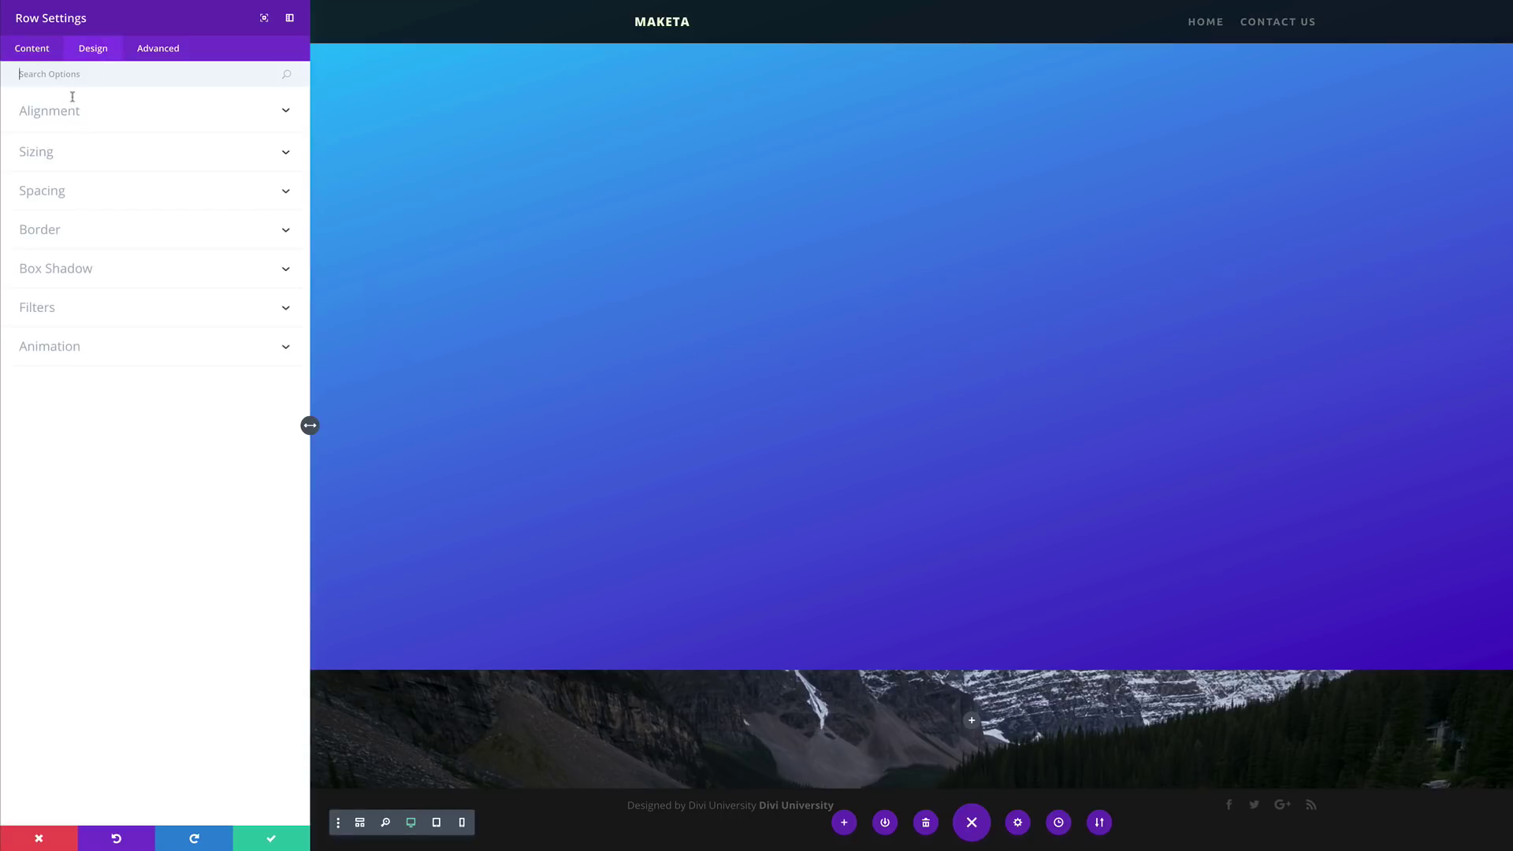
left_click(47, 155)
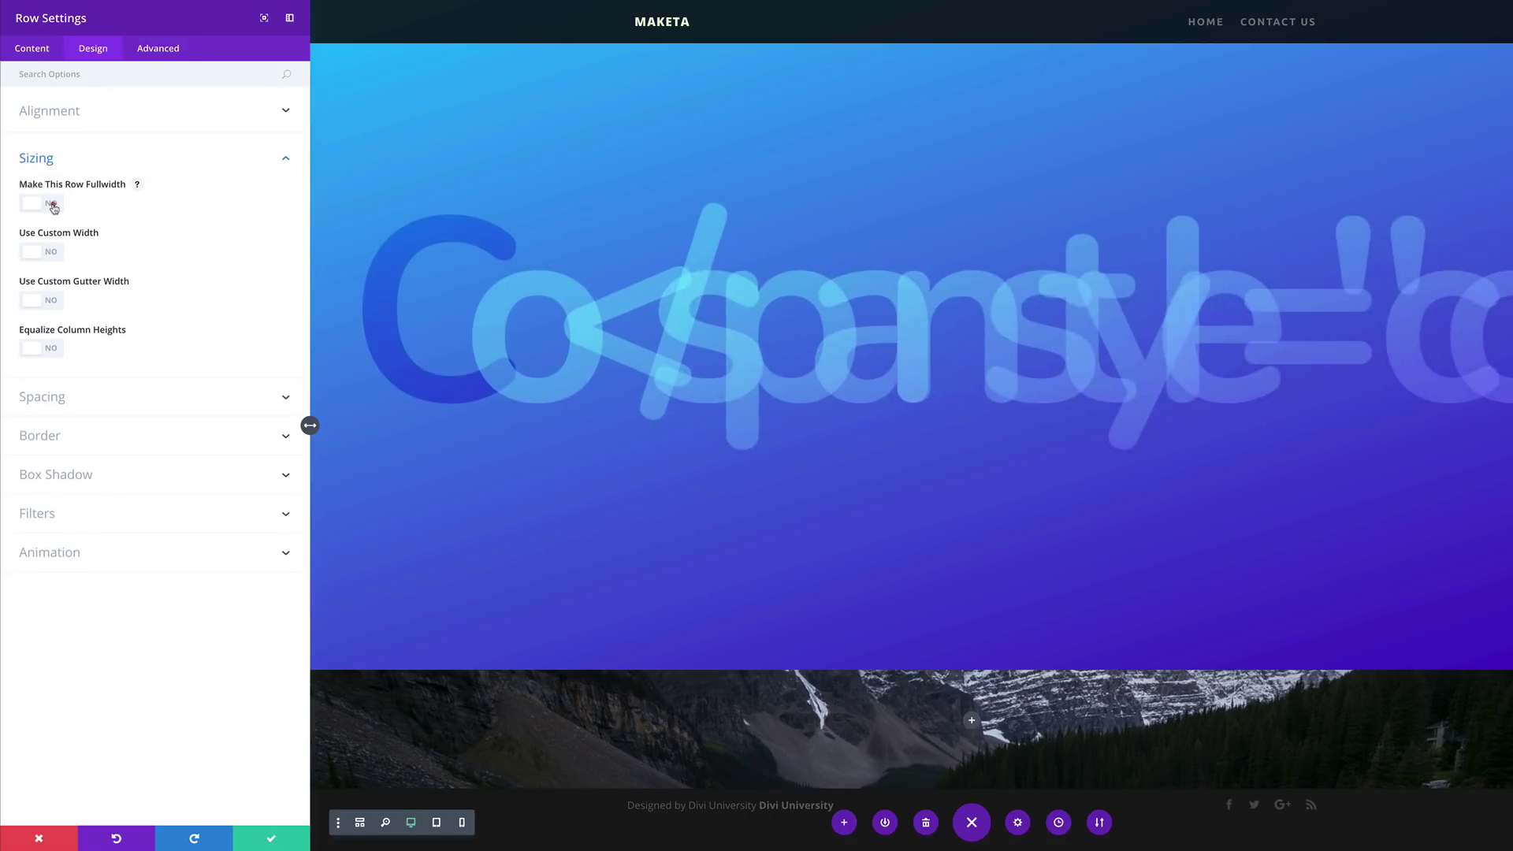
left_click(52, 204)
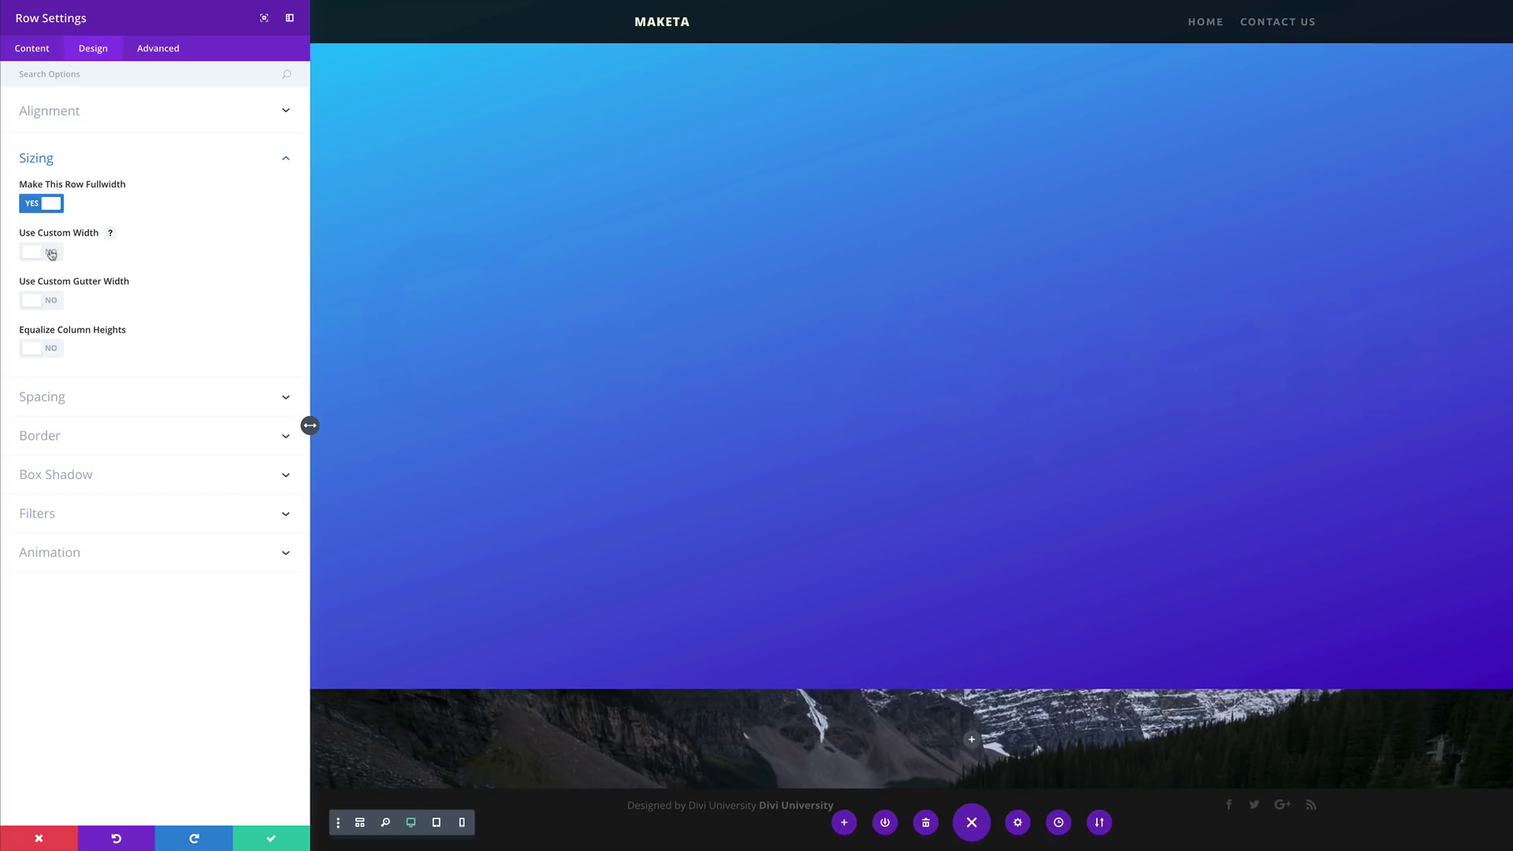
left_click(51, 252)
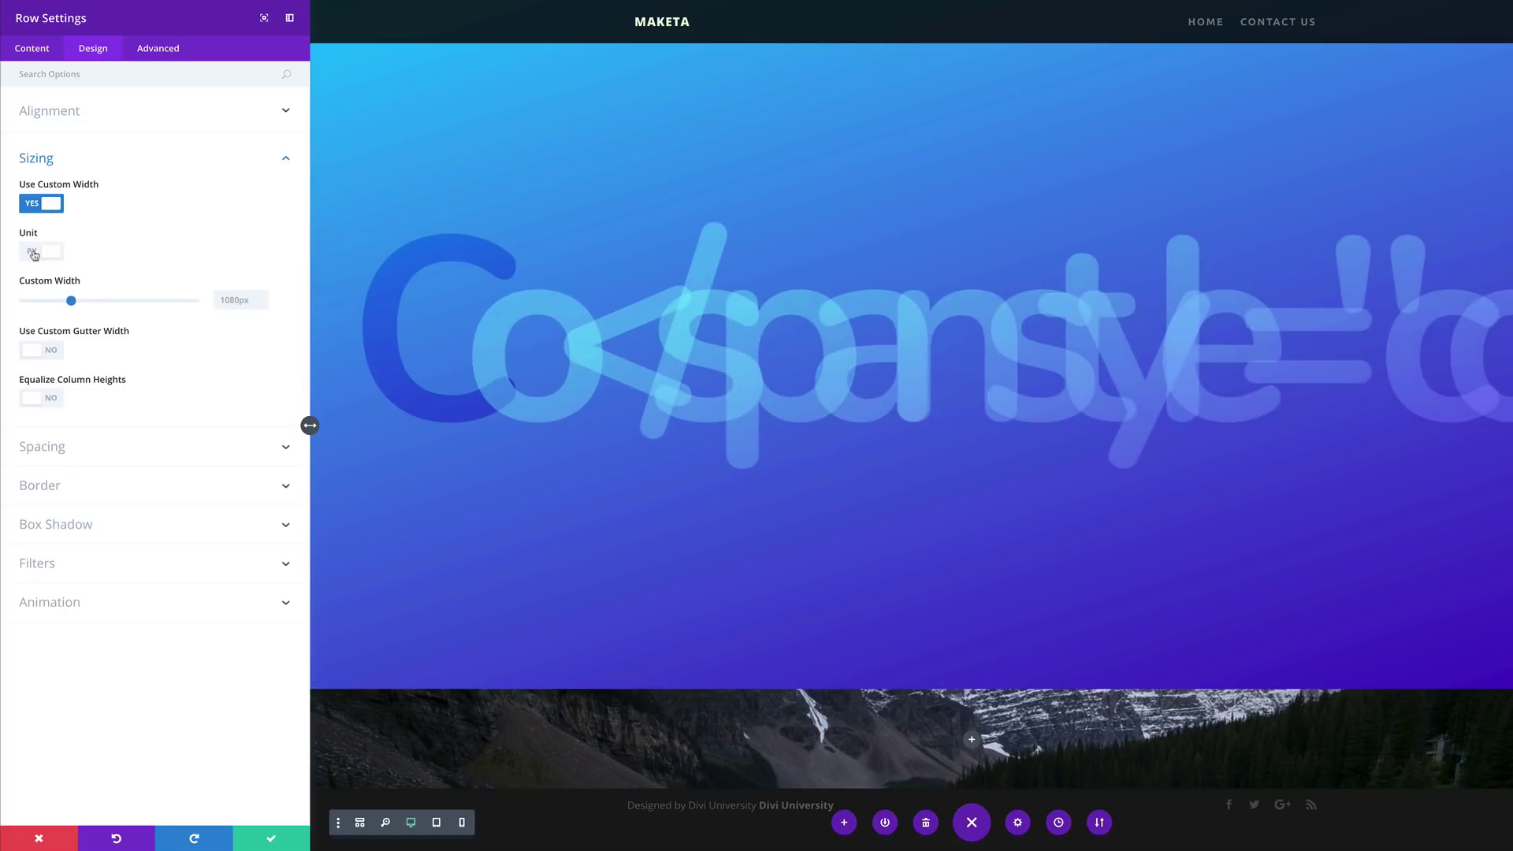
left_click(34, 253)
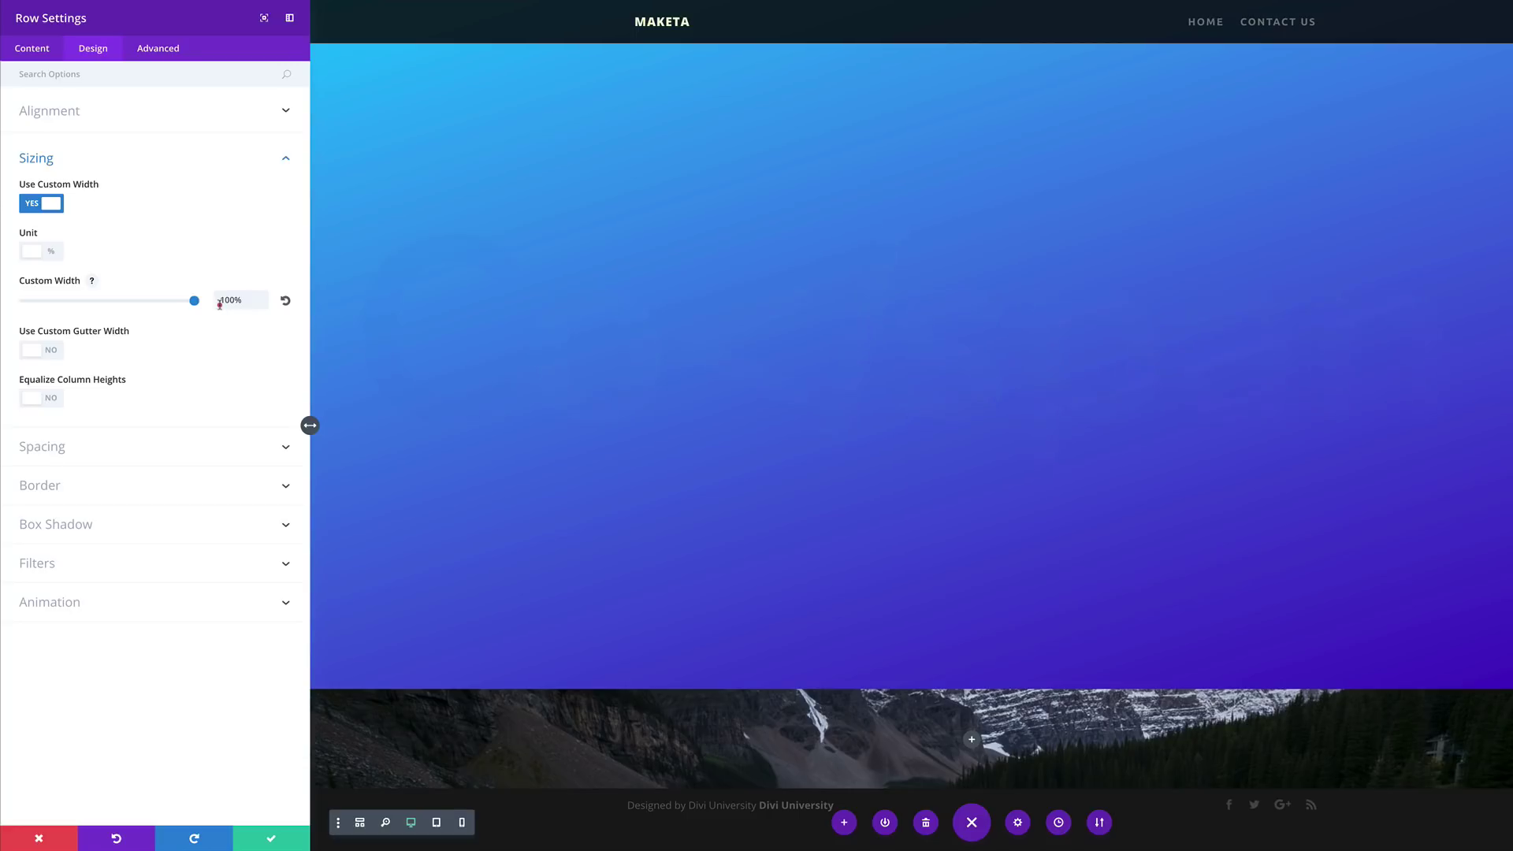
left_click(34, 49)
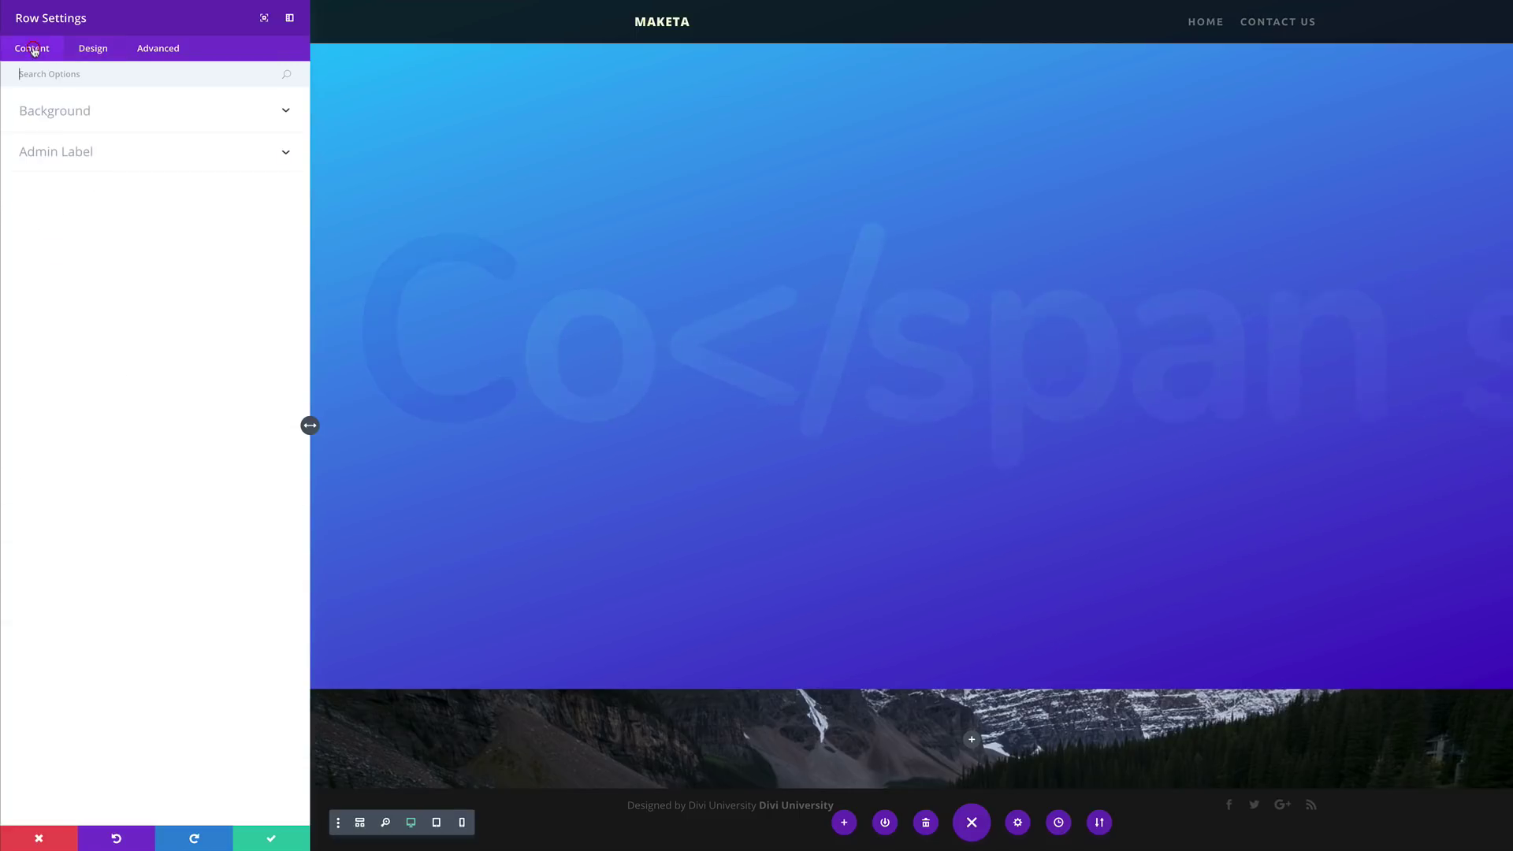
Step: Give the row a solid #00f5aa mint-green background colour
left_click(62, 118)
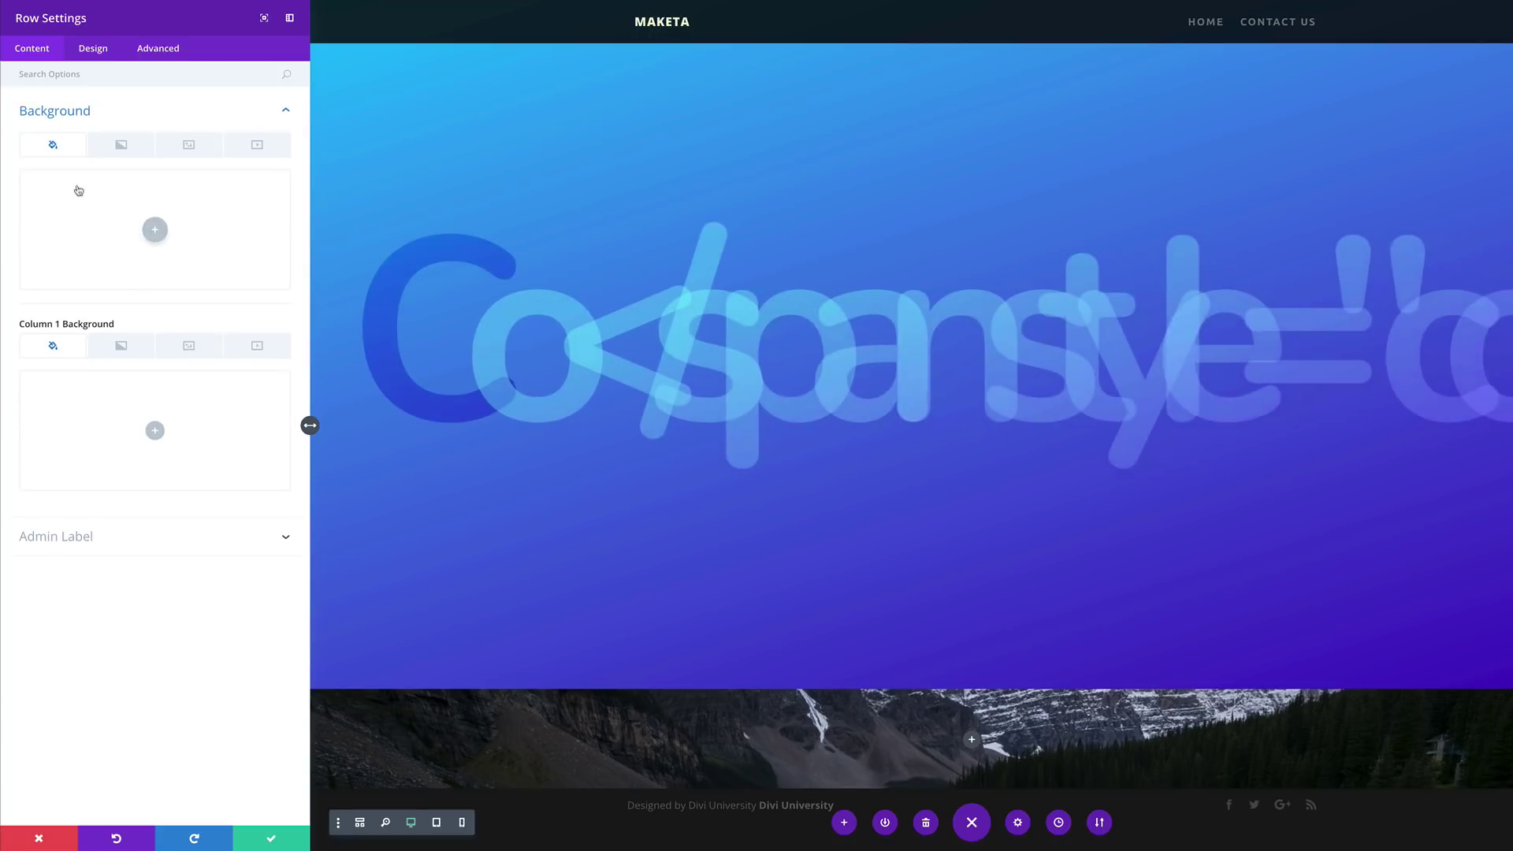
left_click(155, 230)
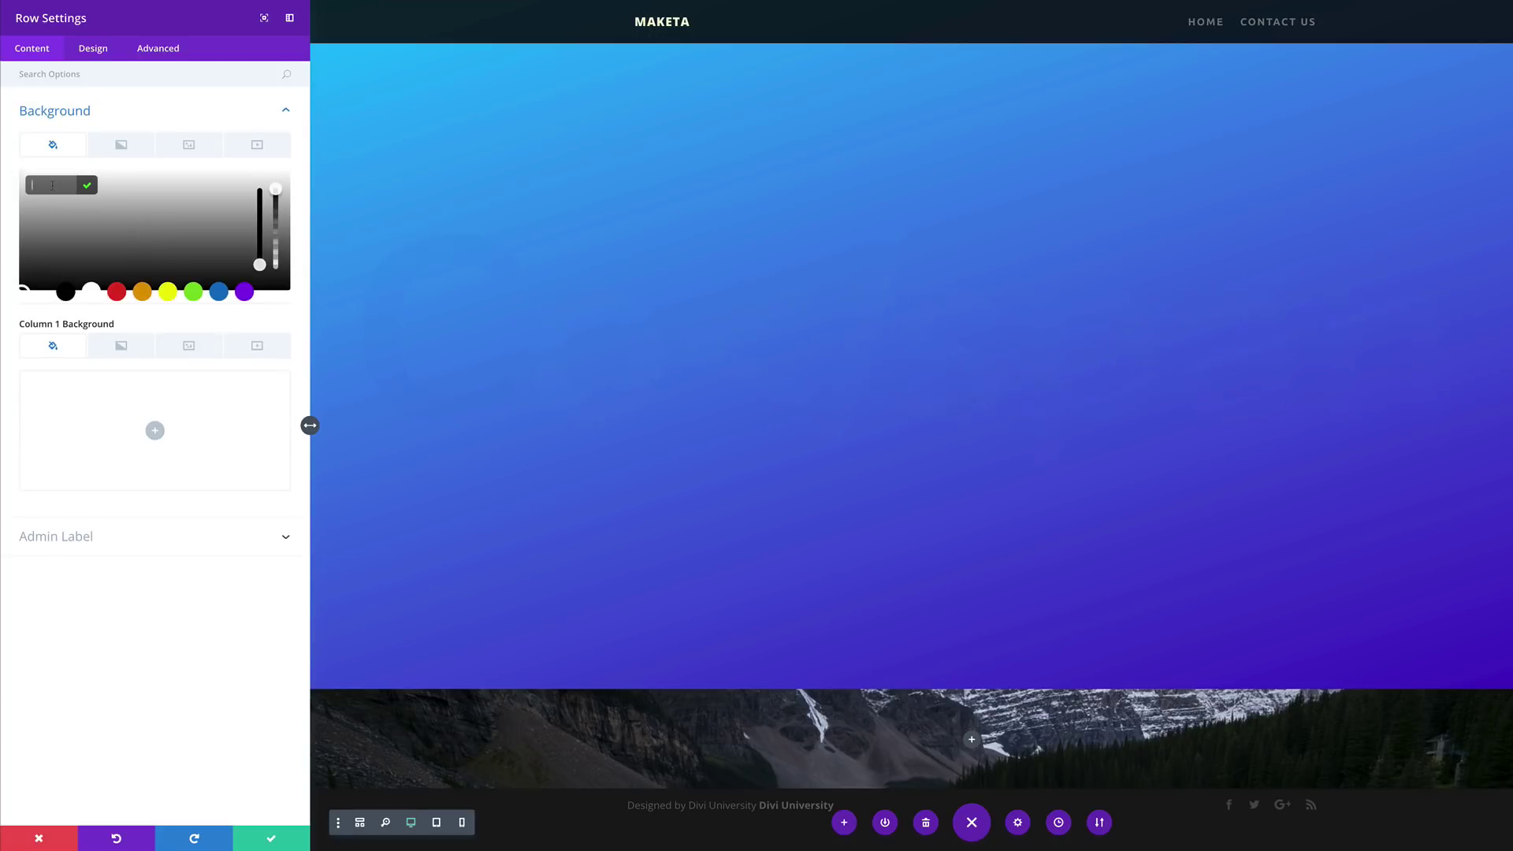
left_click(52, 185)
type("#00f5aa")
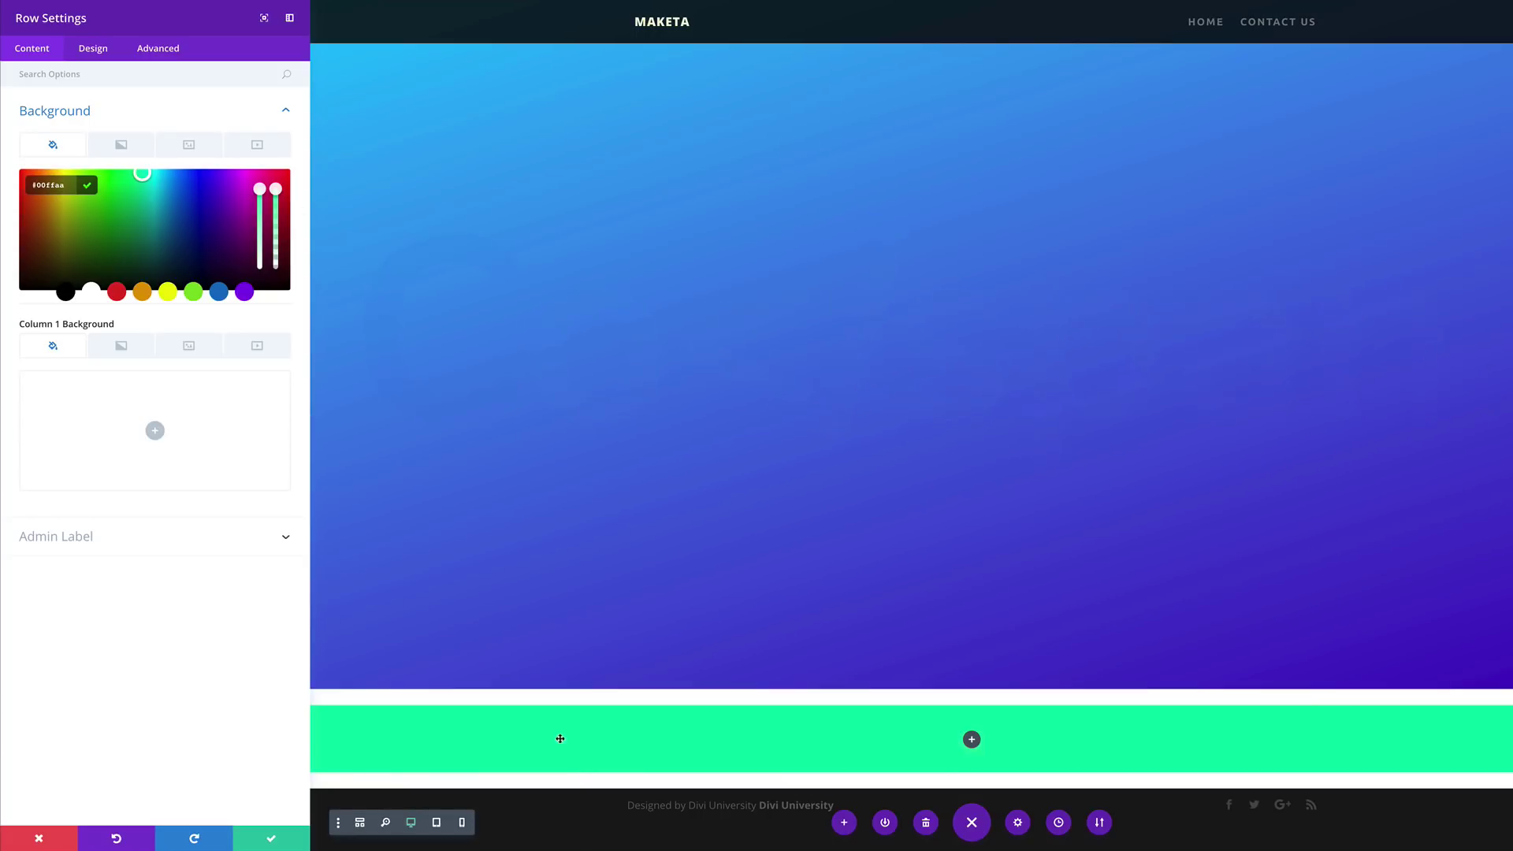
left_click(93, 49)
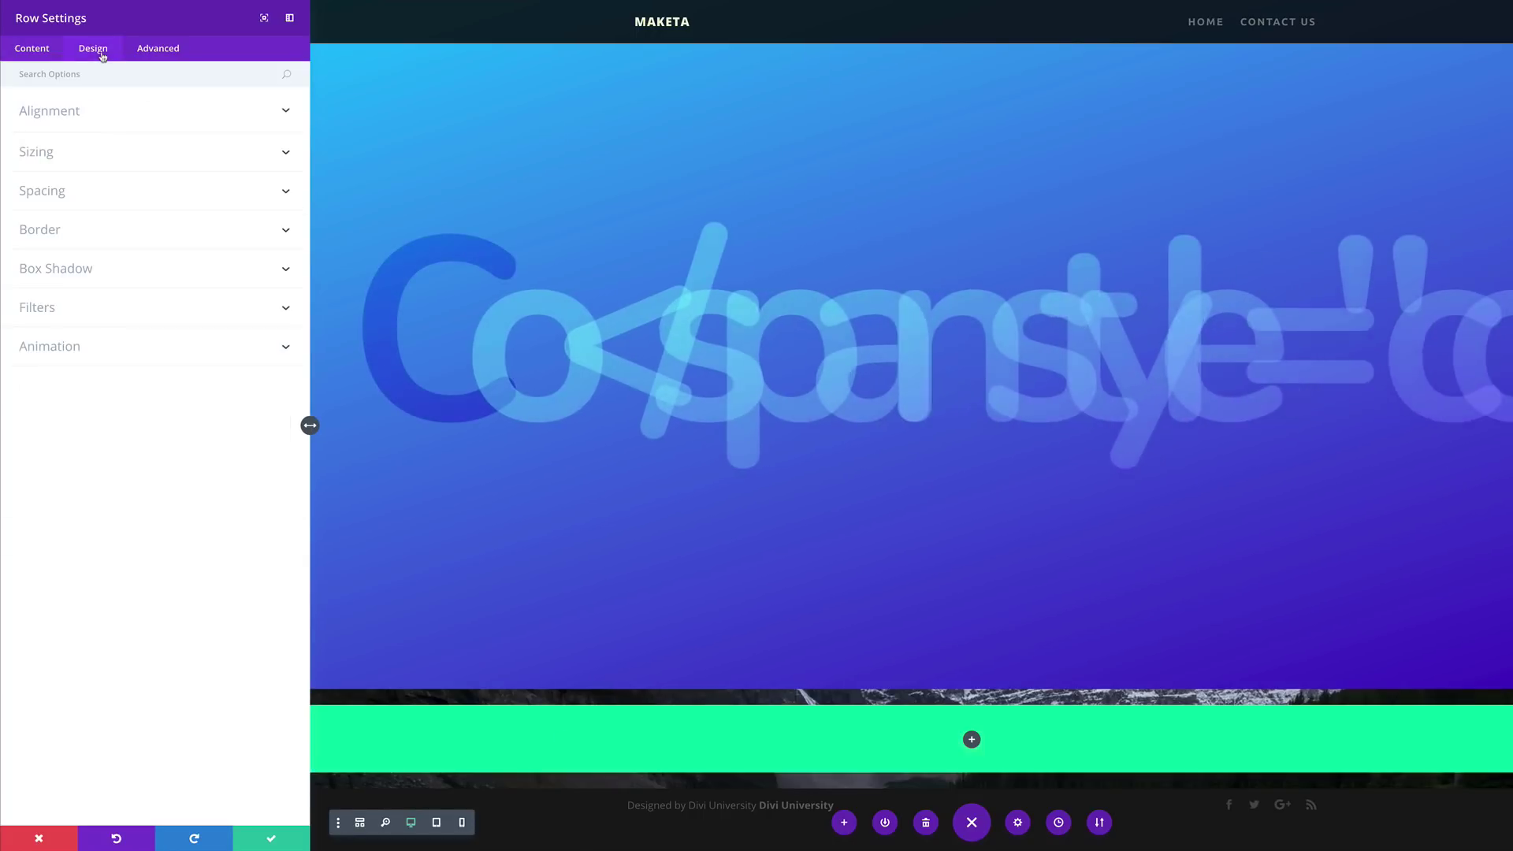
Step: Set the row's custom padding to 288px top and bottom
left_click(55, 192)
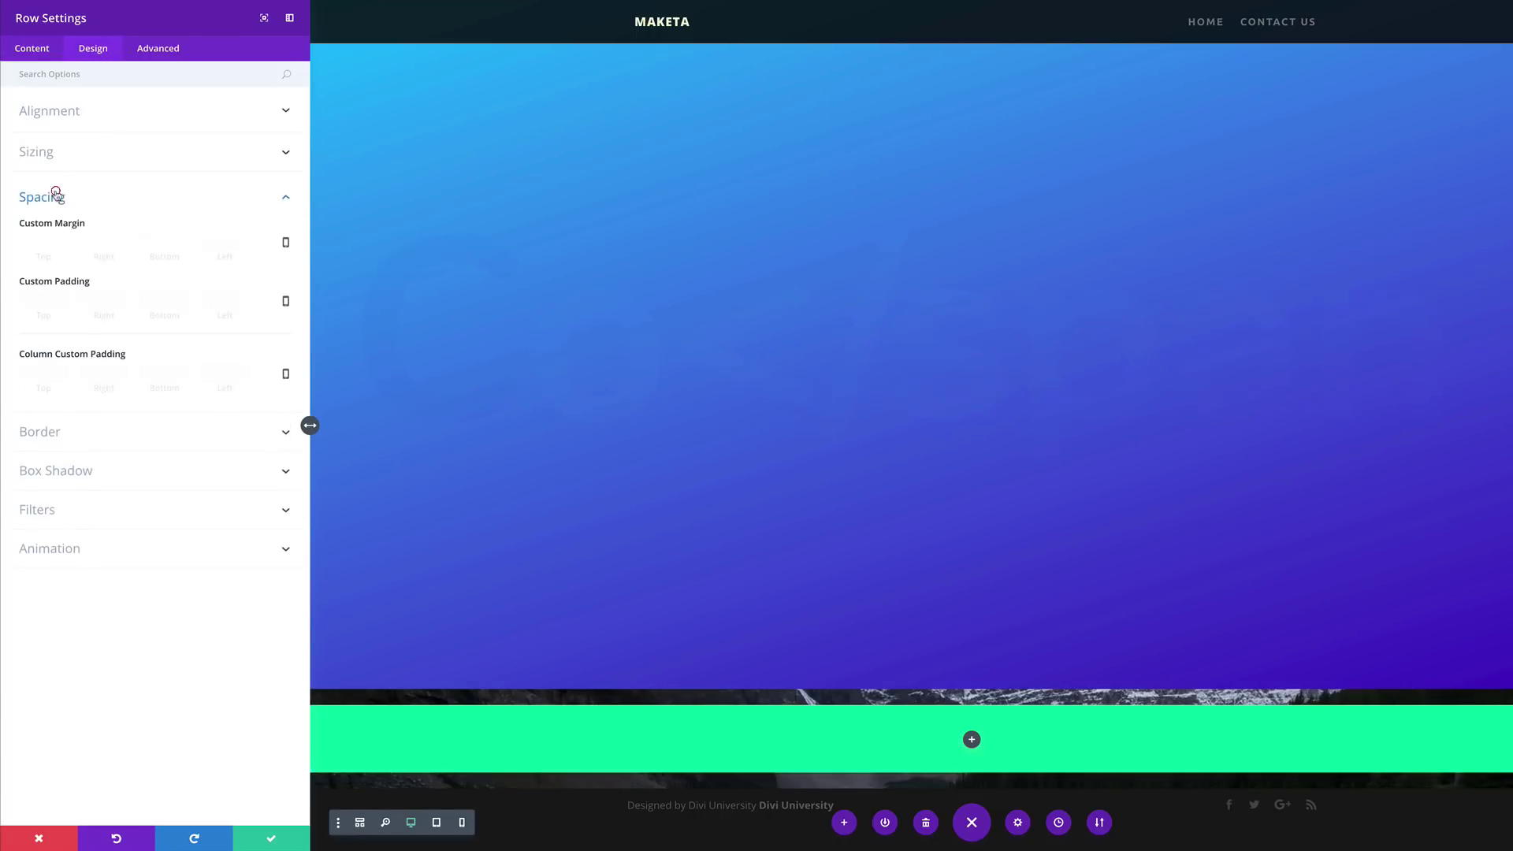
left_click(44, 301)
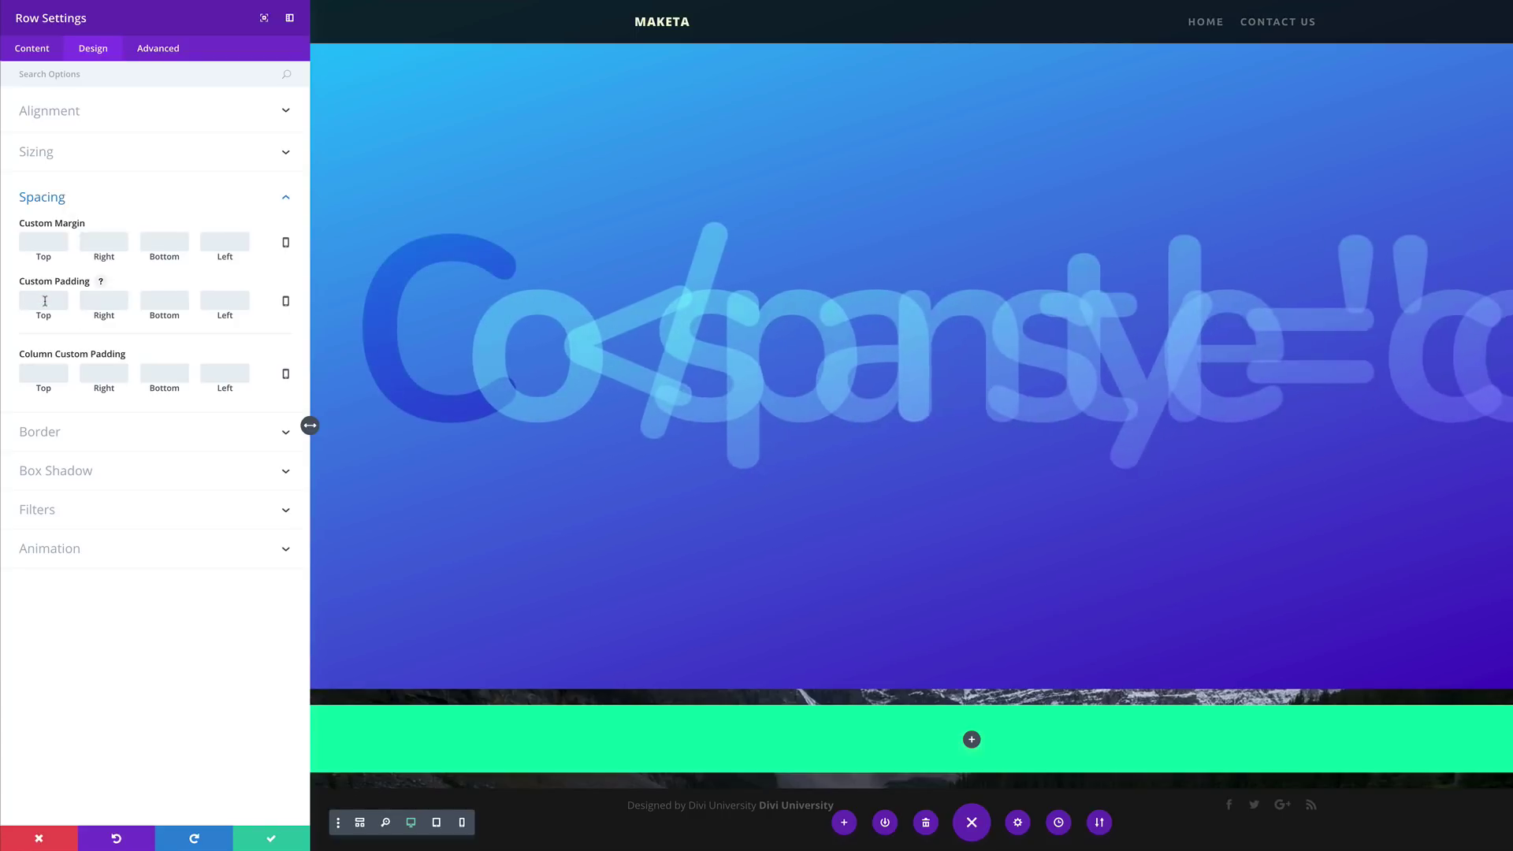
type("288")
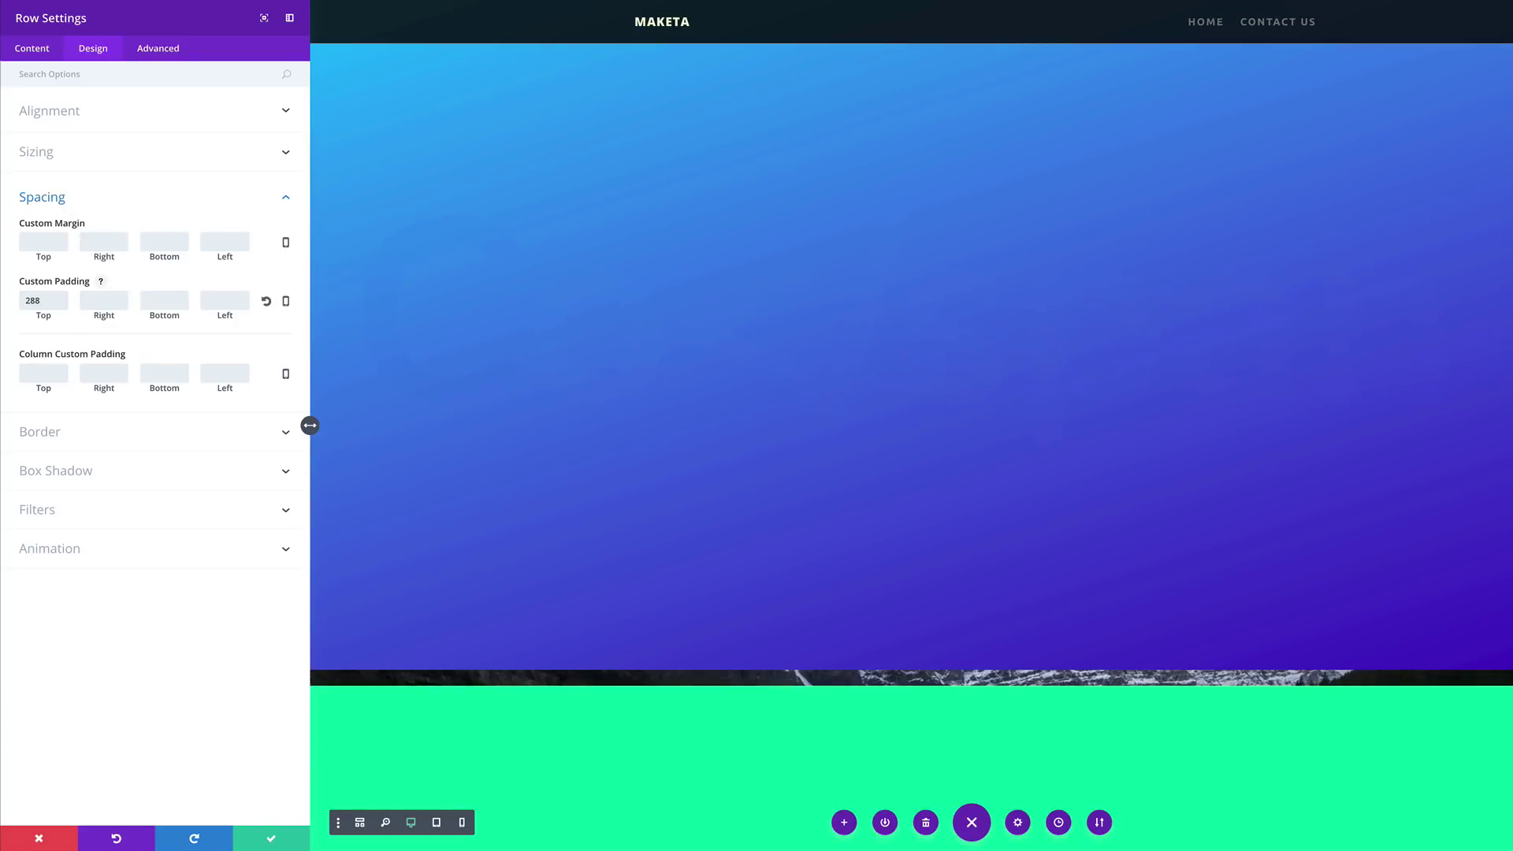
left_click(170, 298)
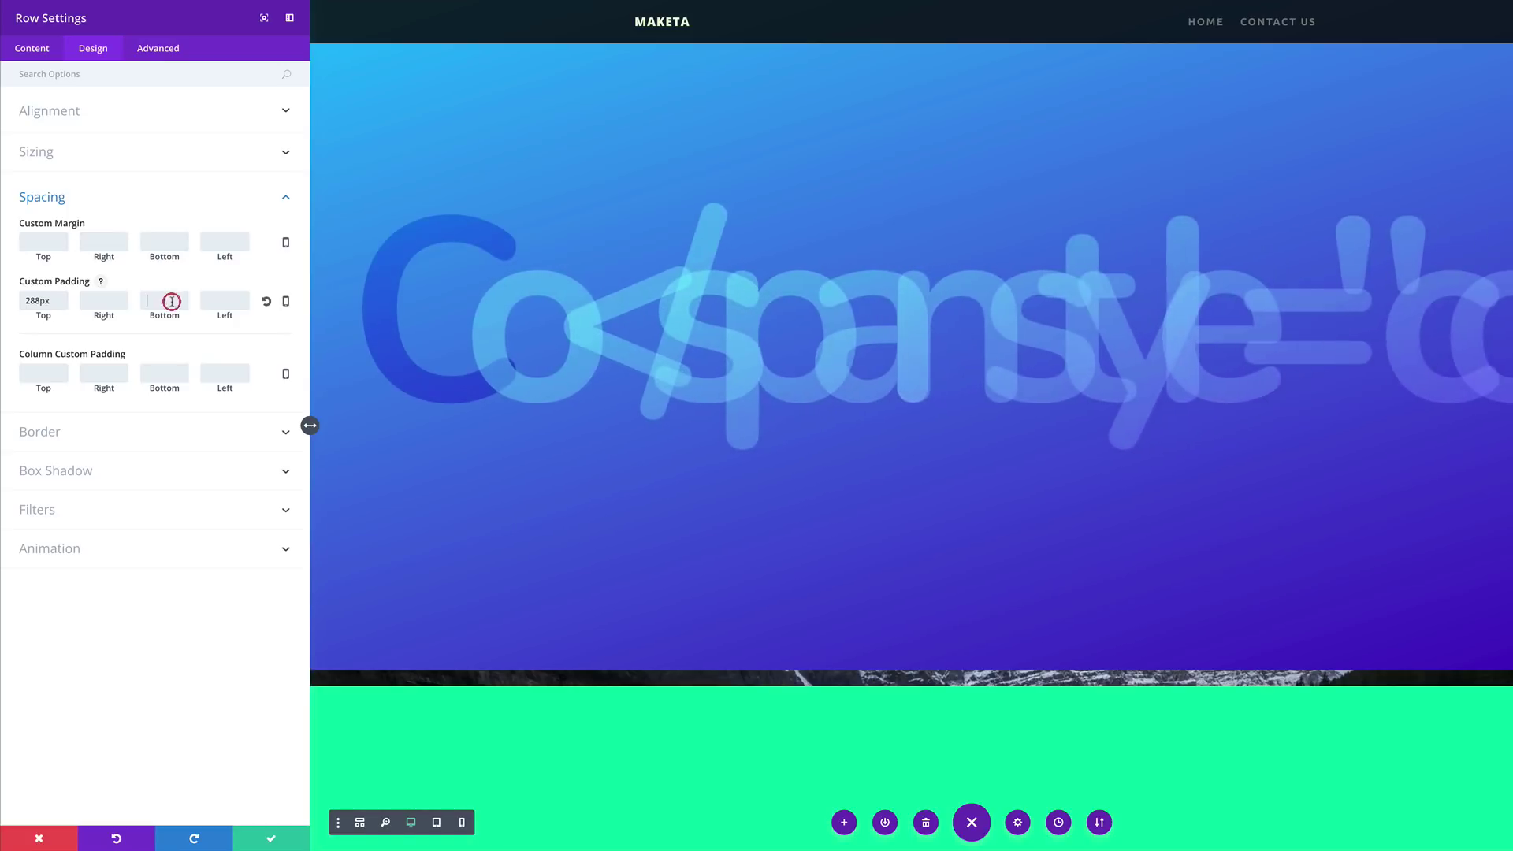
type("288")
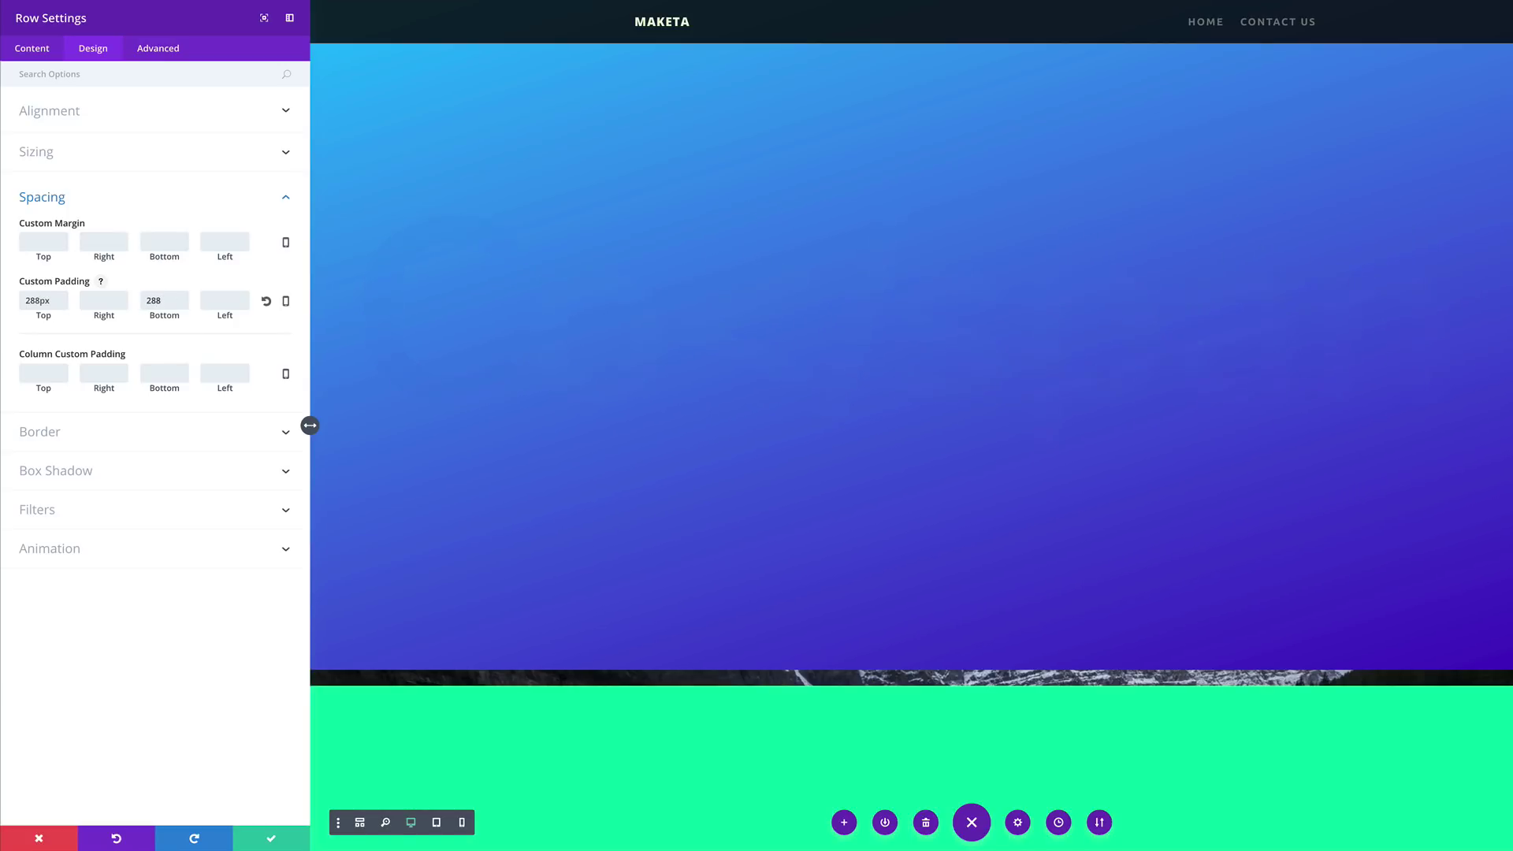
scroll(686, 578, "down", 4)
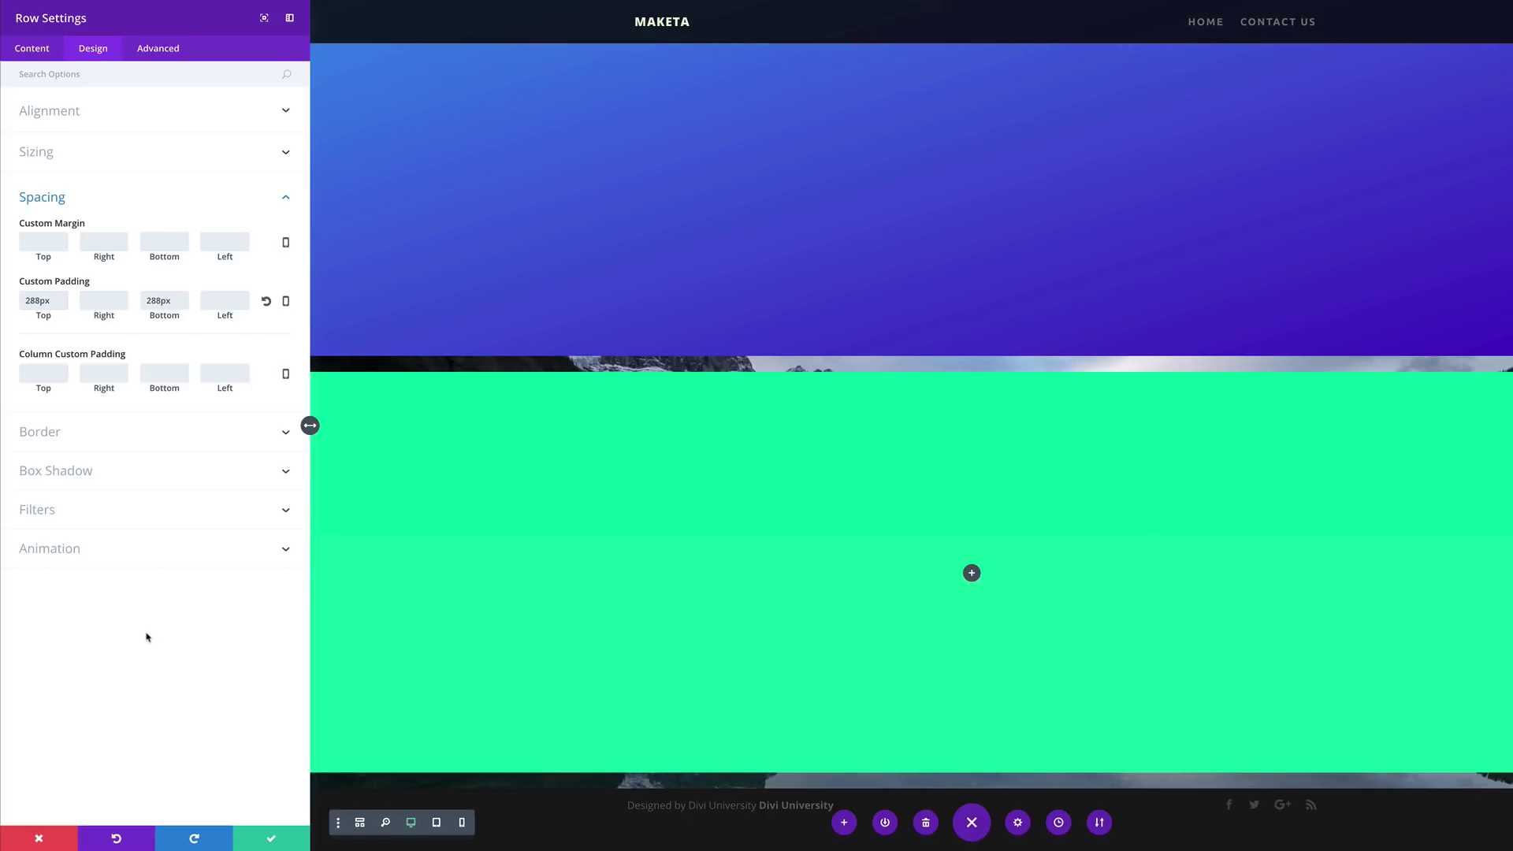
Step: Apply 208deg hue, 0% saturation, 100% invert and Exclusion blend mode to the row
left_click(52, 512)
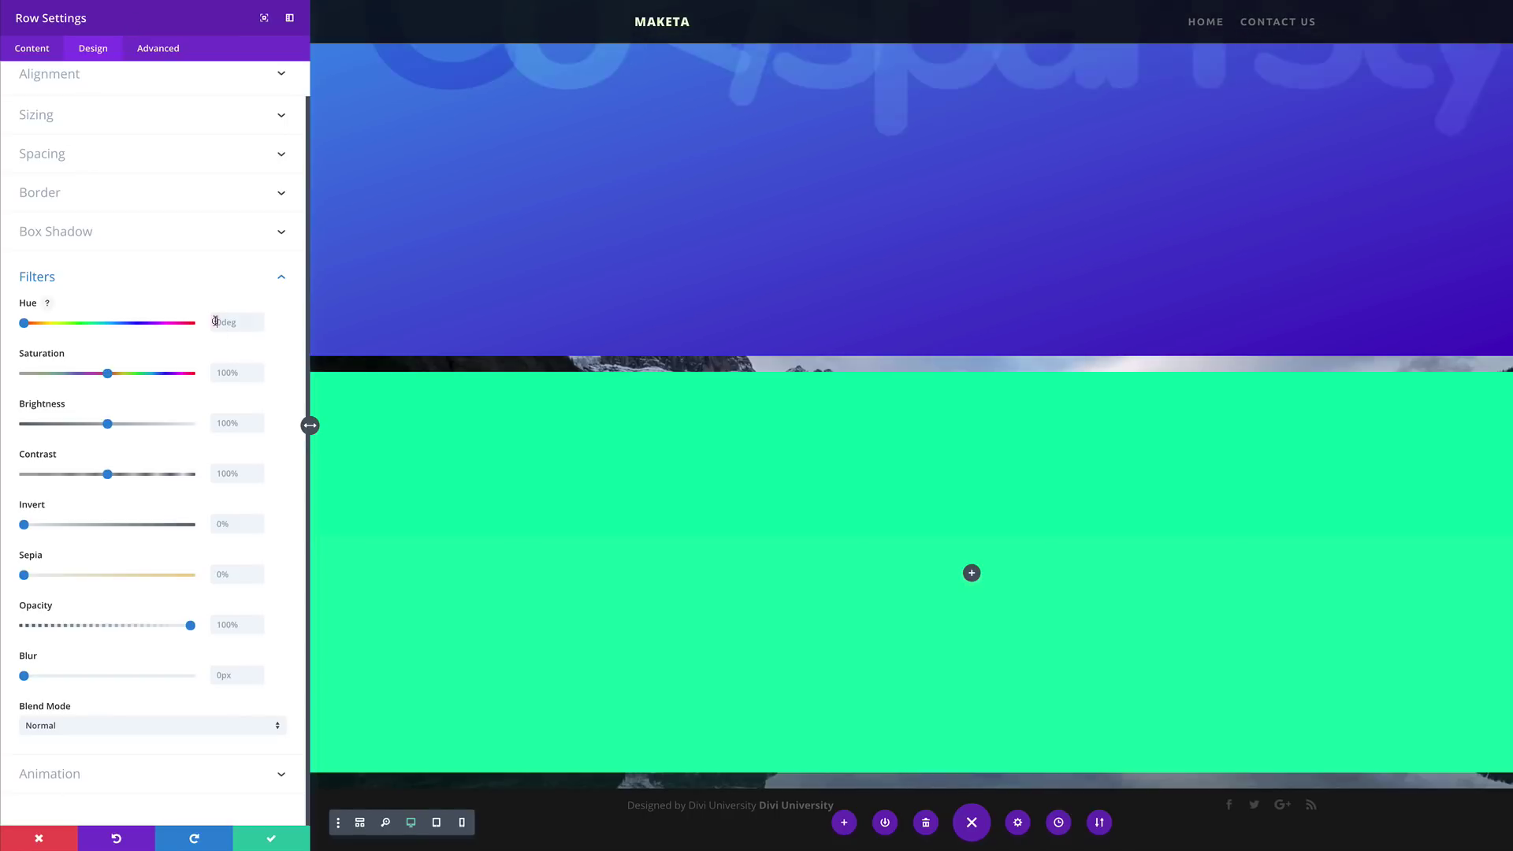
left_click(215, 322)
type("208deg")
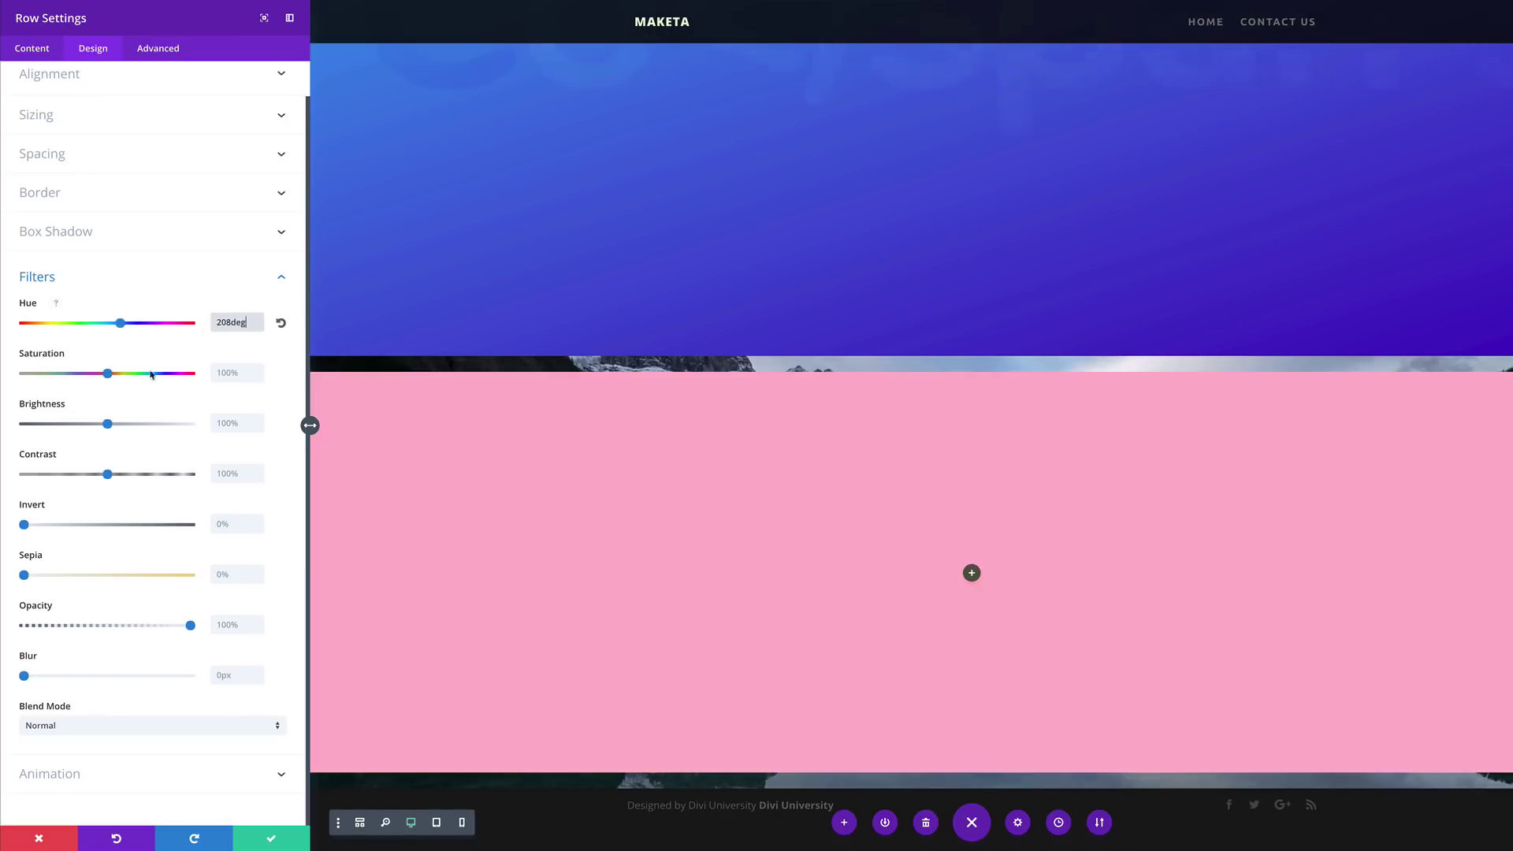
left_click_drag(108, 375, 34, 381)
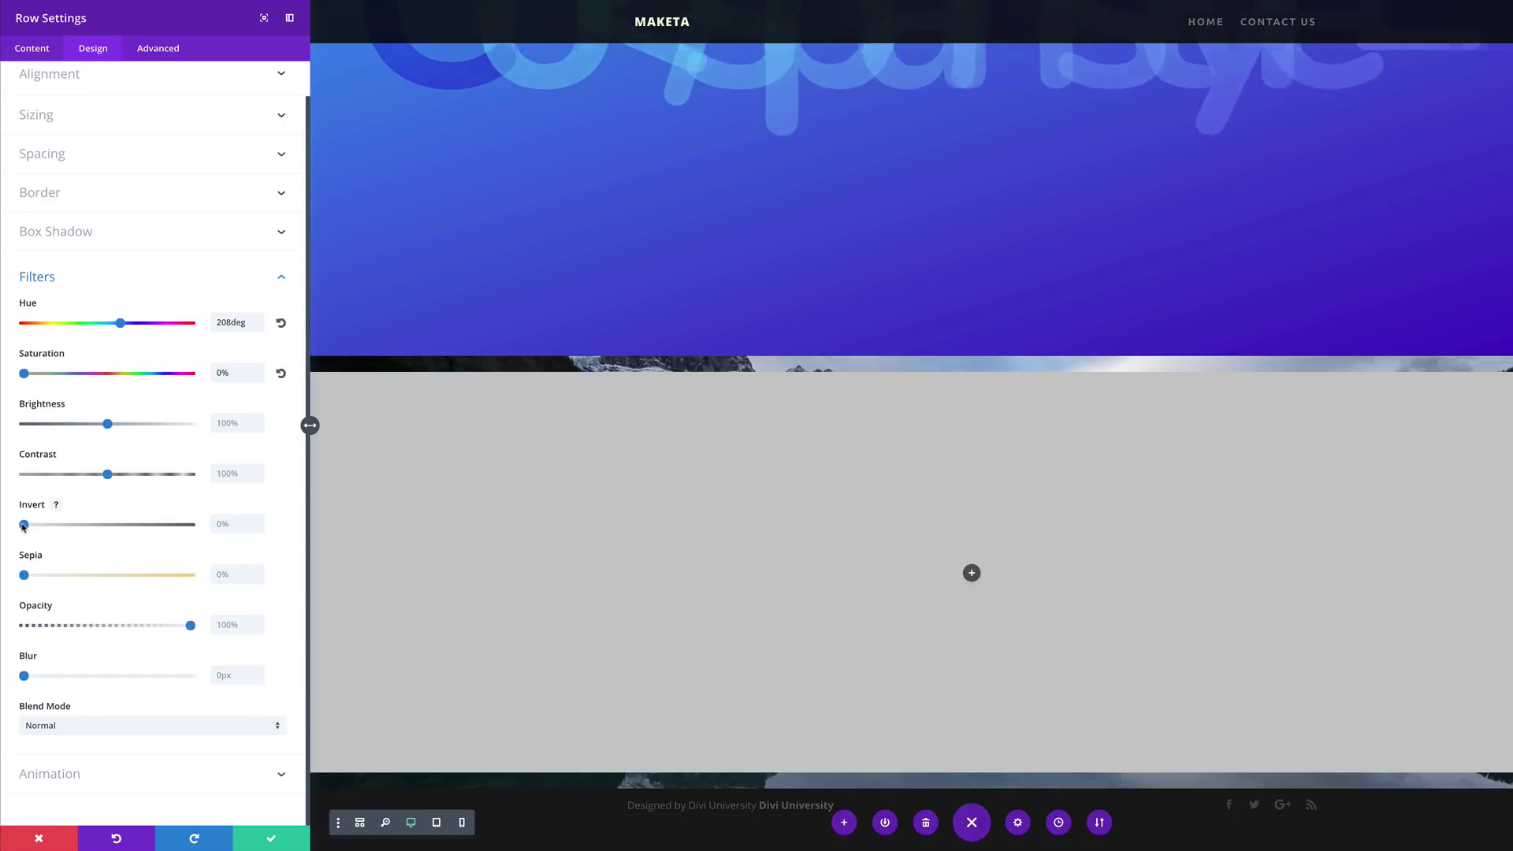
left_click_drag(25, 527, 194, 539)
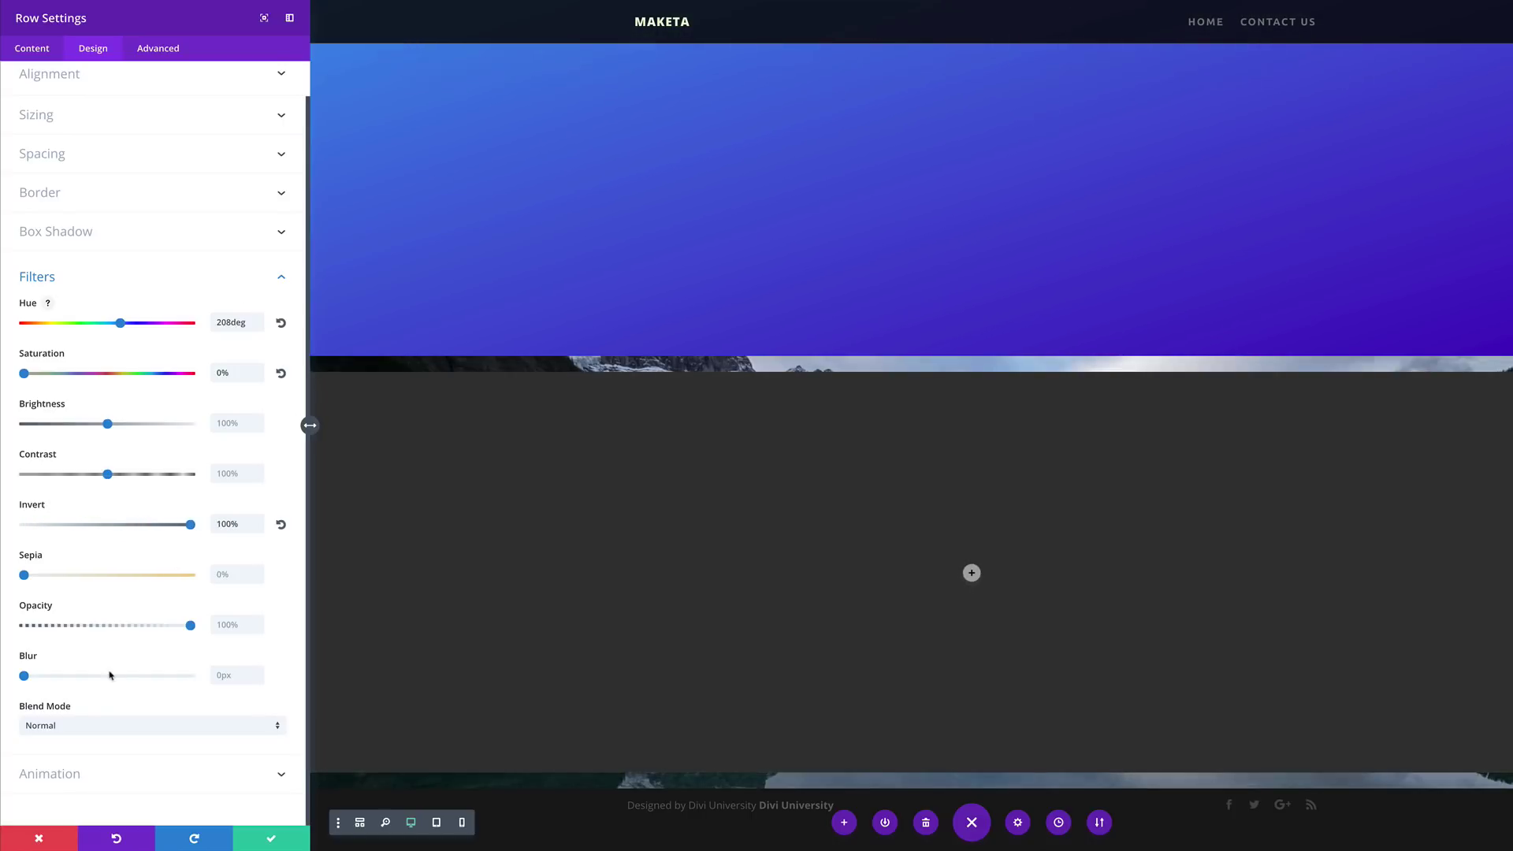
left_click(106, 732)
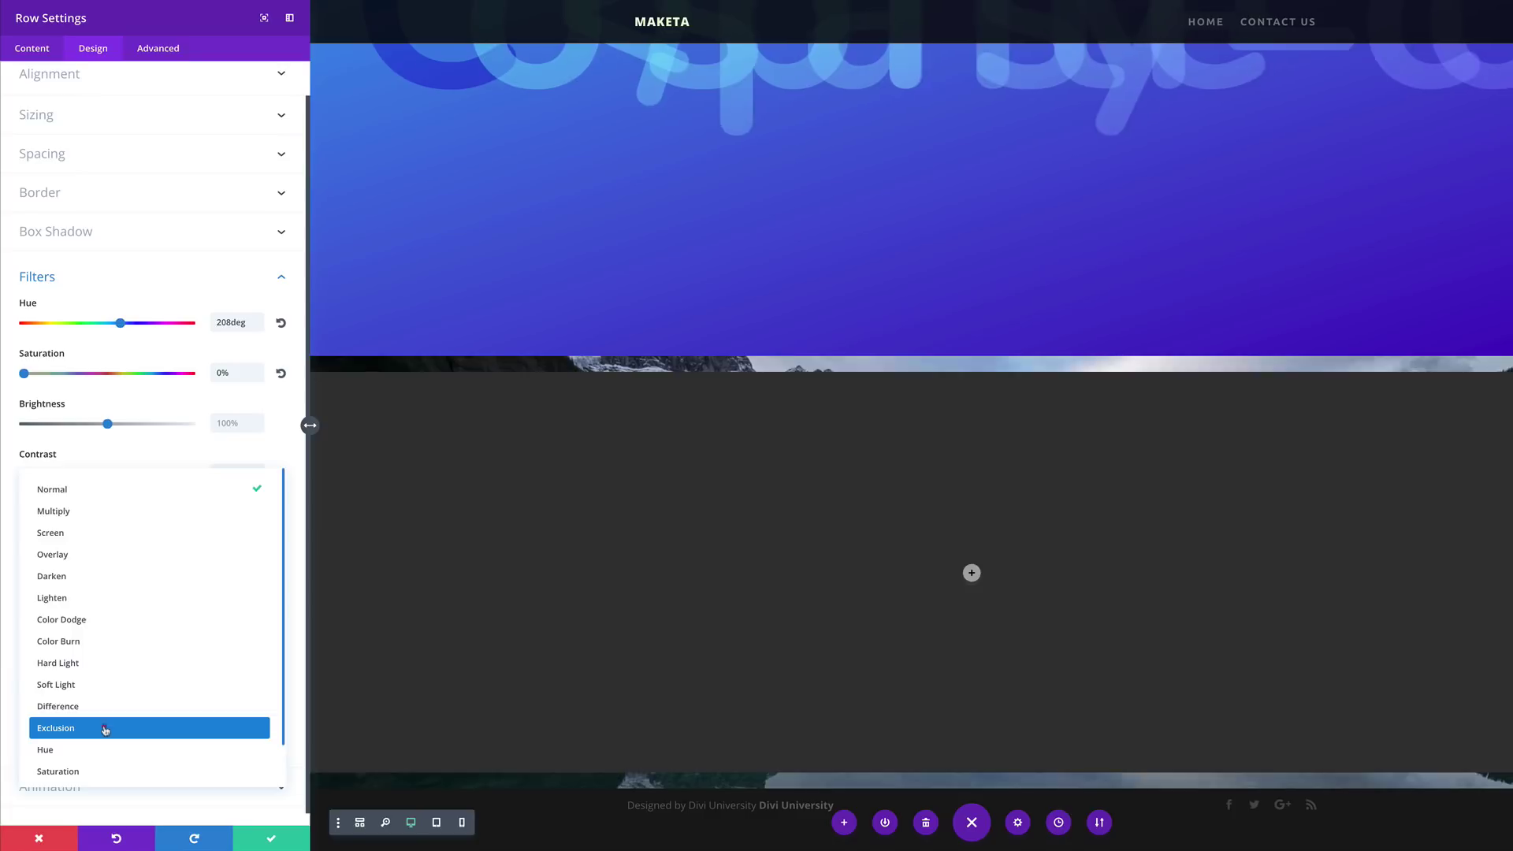
left_click(106, 729)
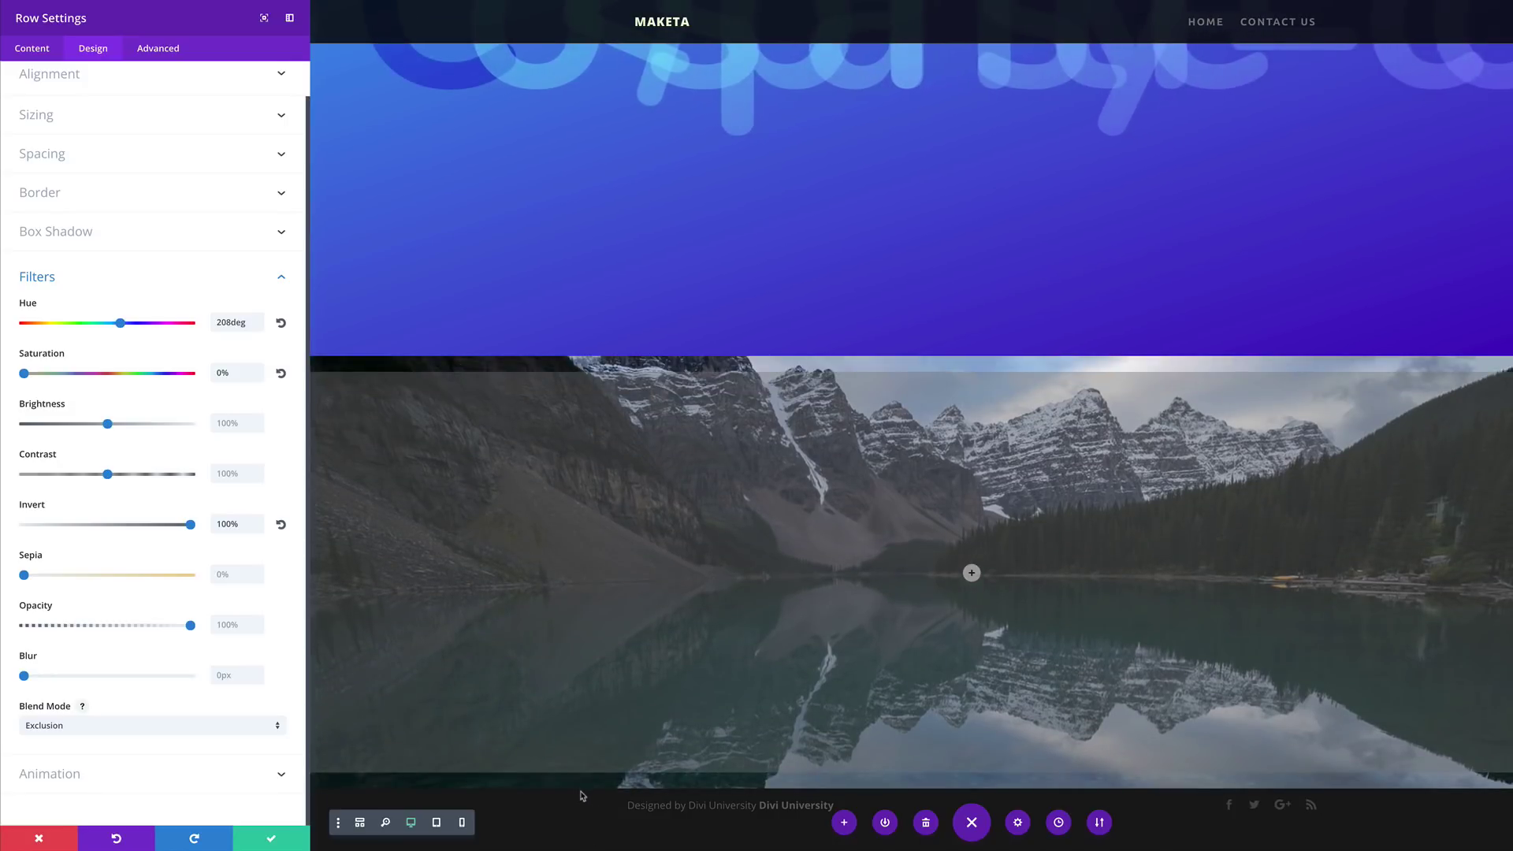
left_click(56, 154)
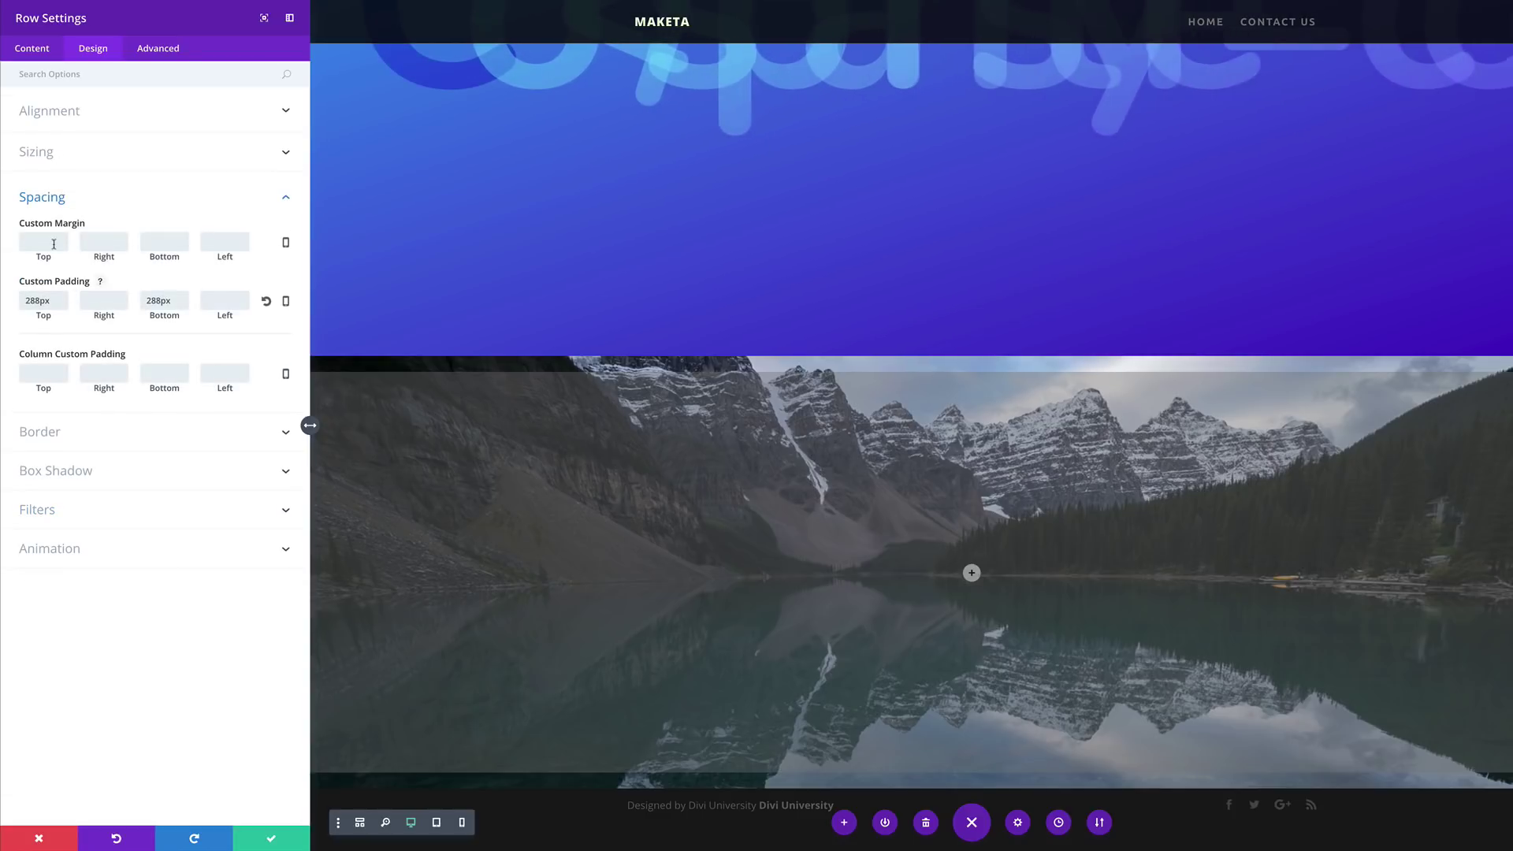
Step: Set the row's top and bottom margin to 0 and save the row settings
left_click(57, 372)
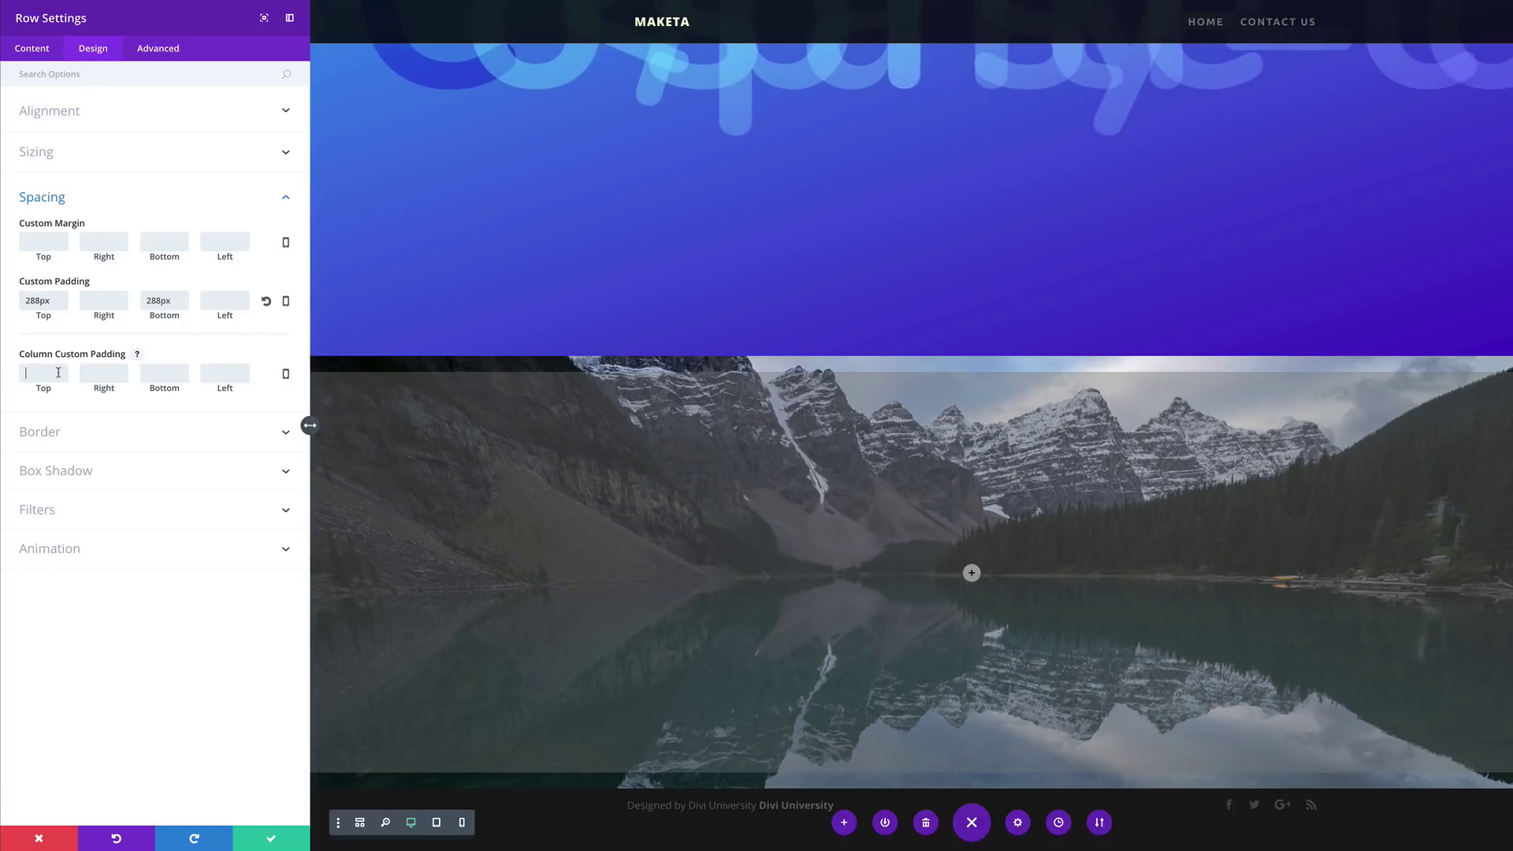
type("0")
key("Tab")
key("Tab")
type("0")
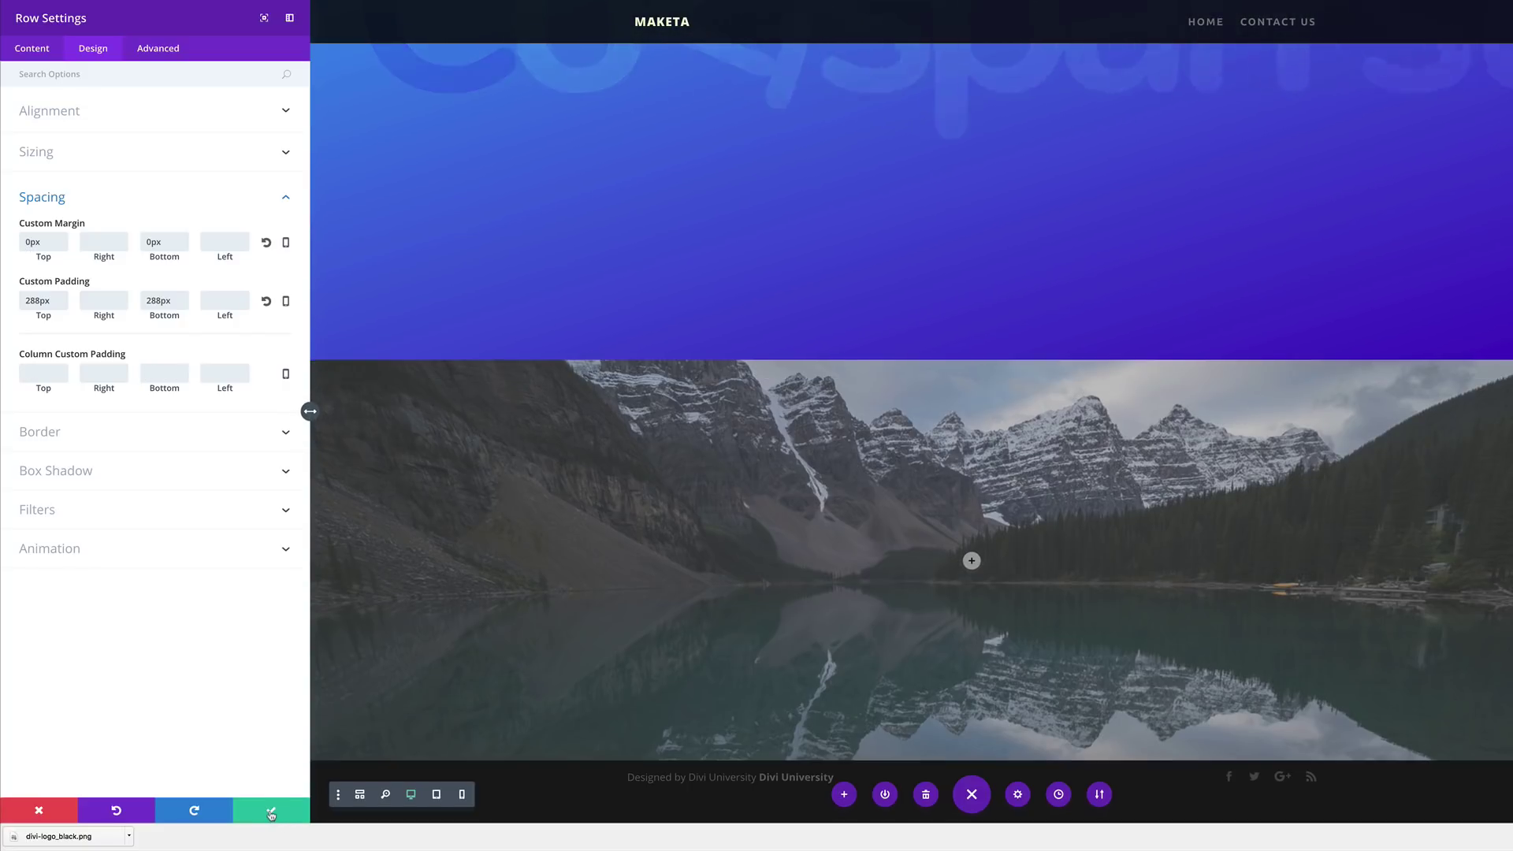
left_click(271, 814)
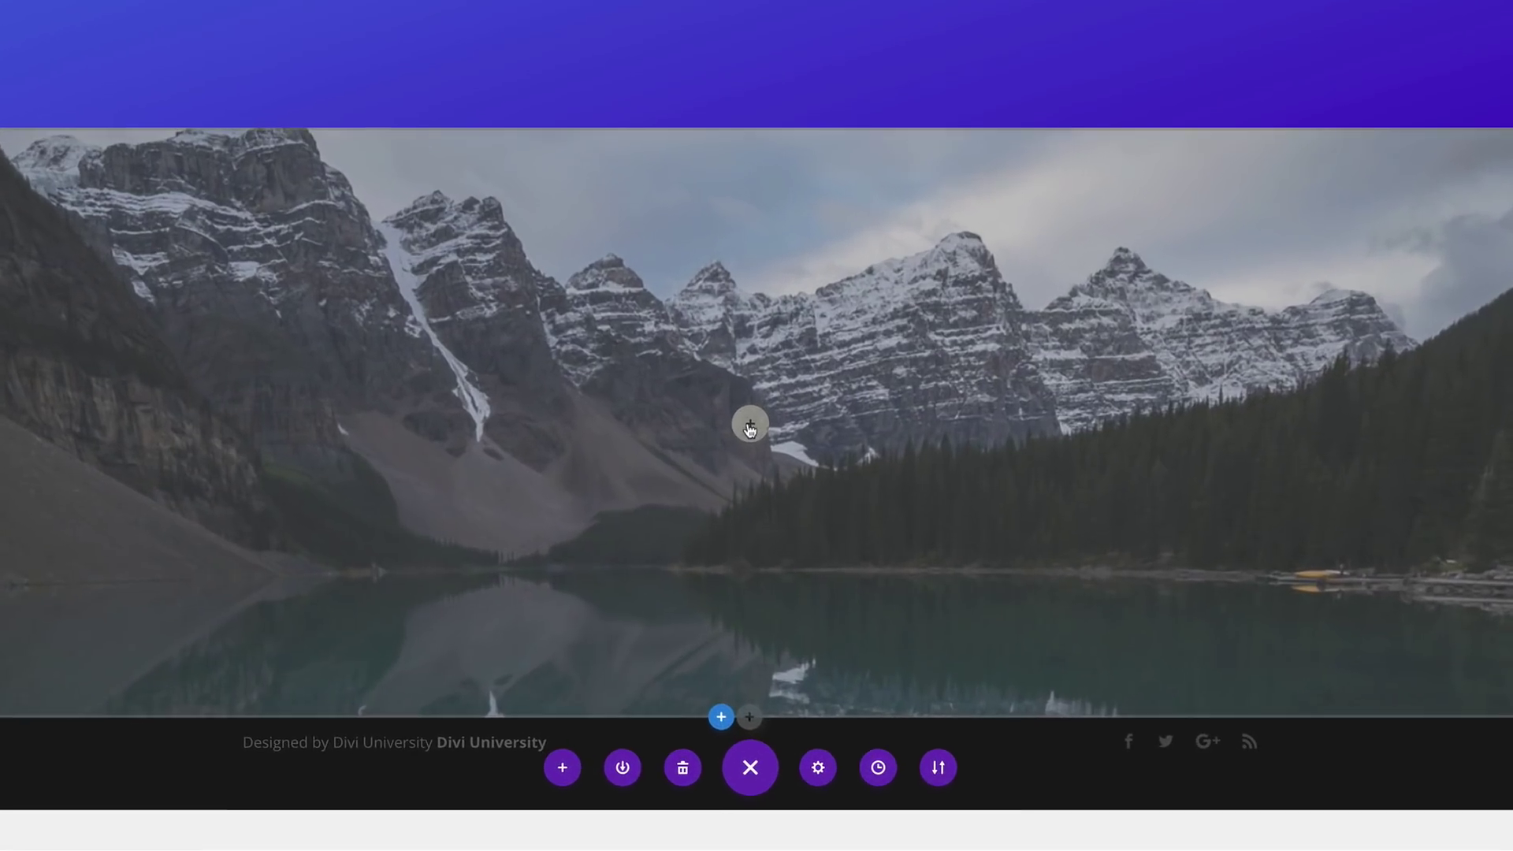
Step: Add an Image module to the lake row showing the round Divi D logo
left_click(751, 423)
left_click(645, 164)
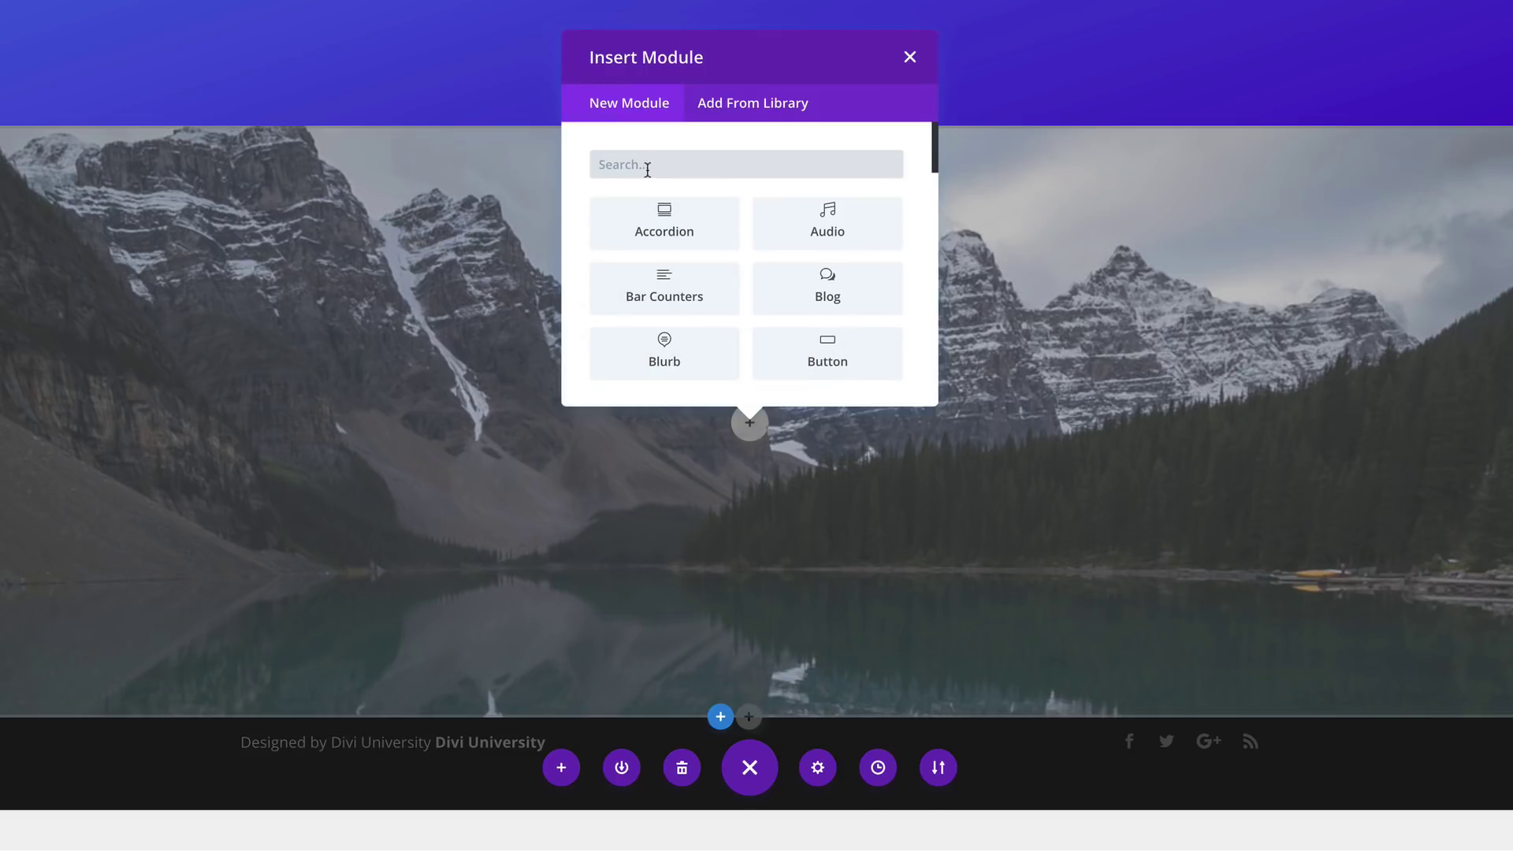
type("ima")
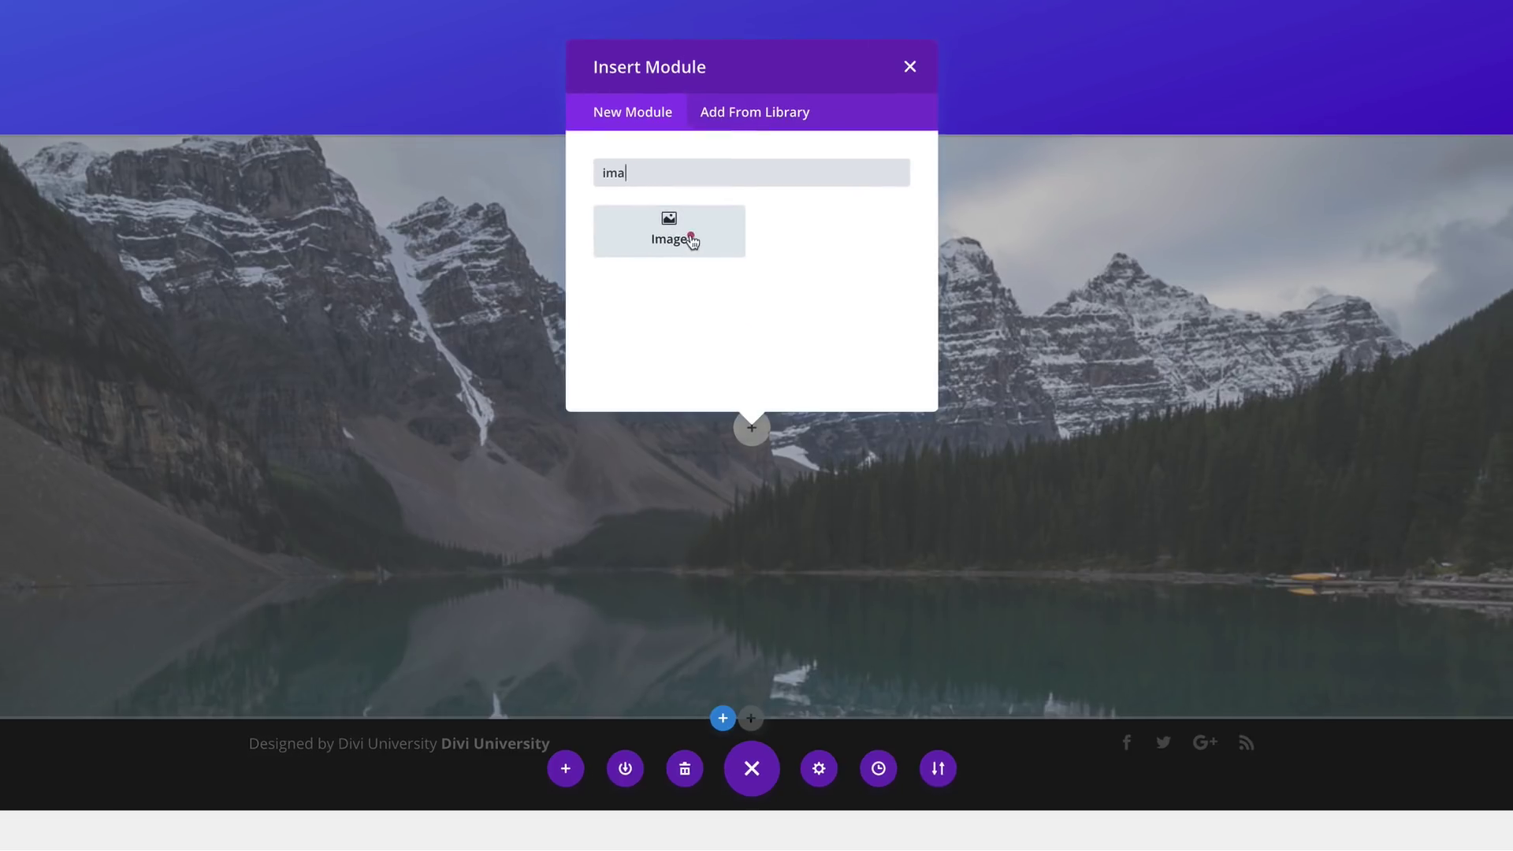
left_click(684, 239)
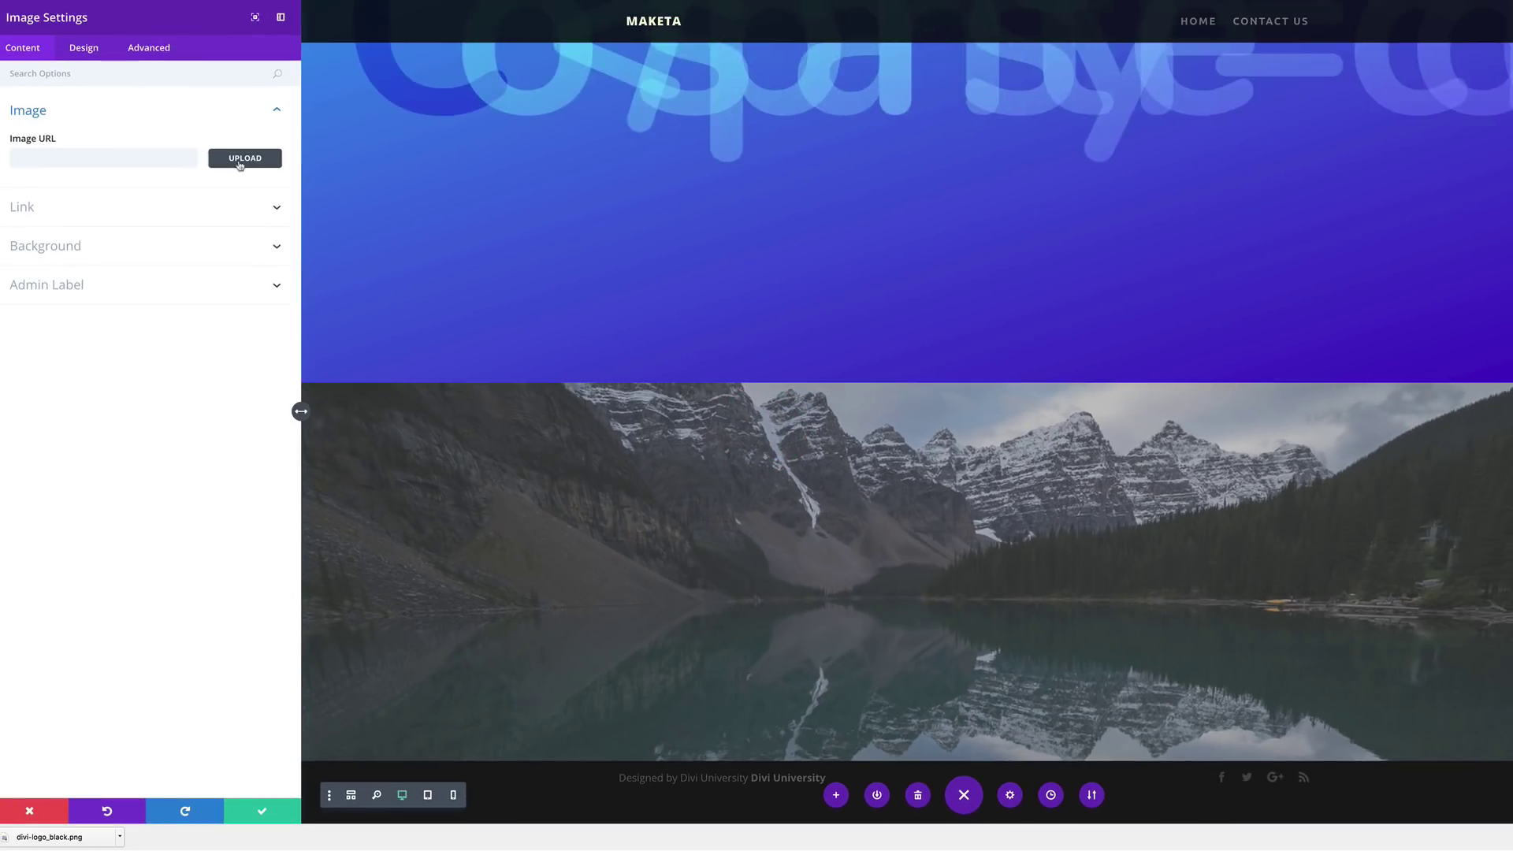
left_click(240, 160)
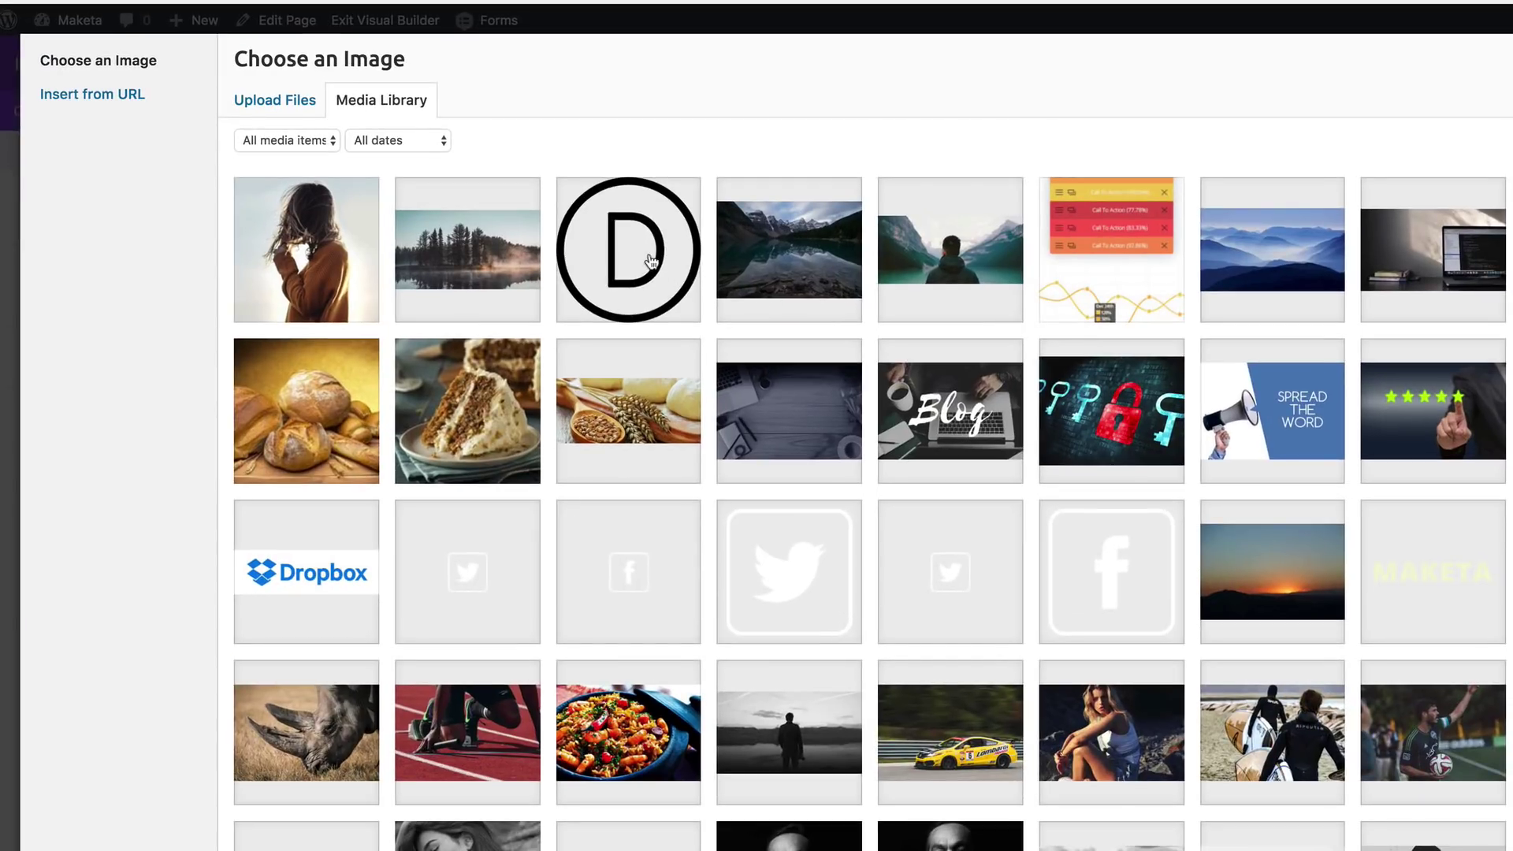
left_click(651, 260)
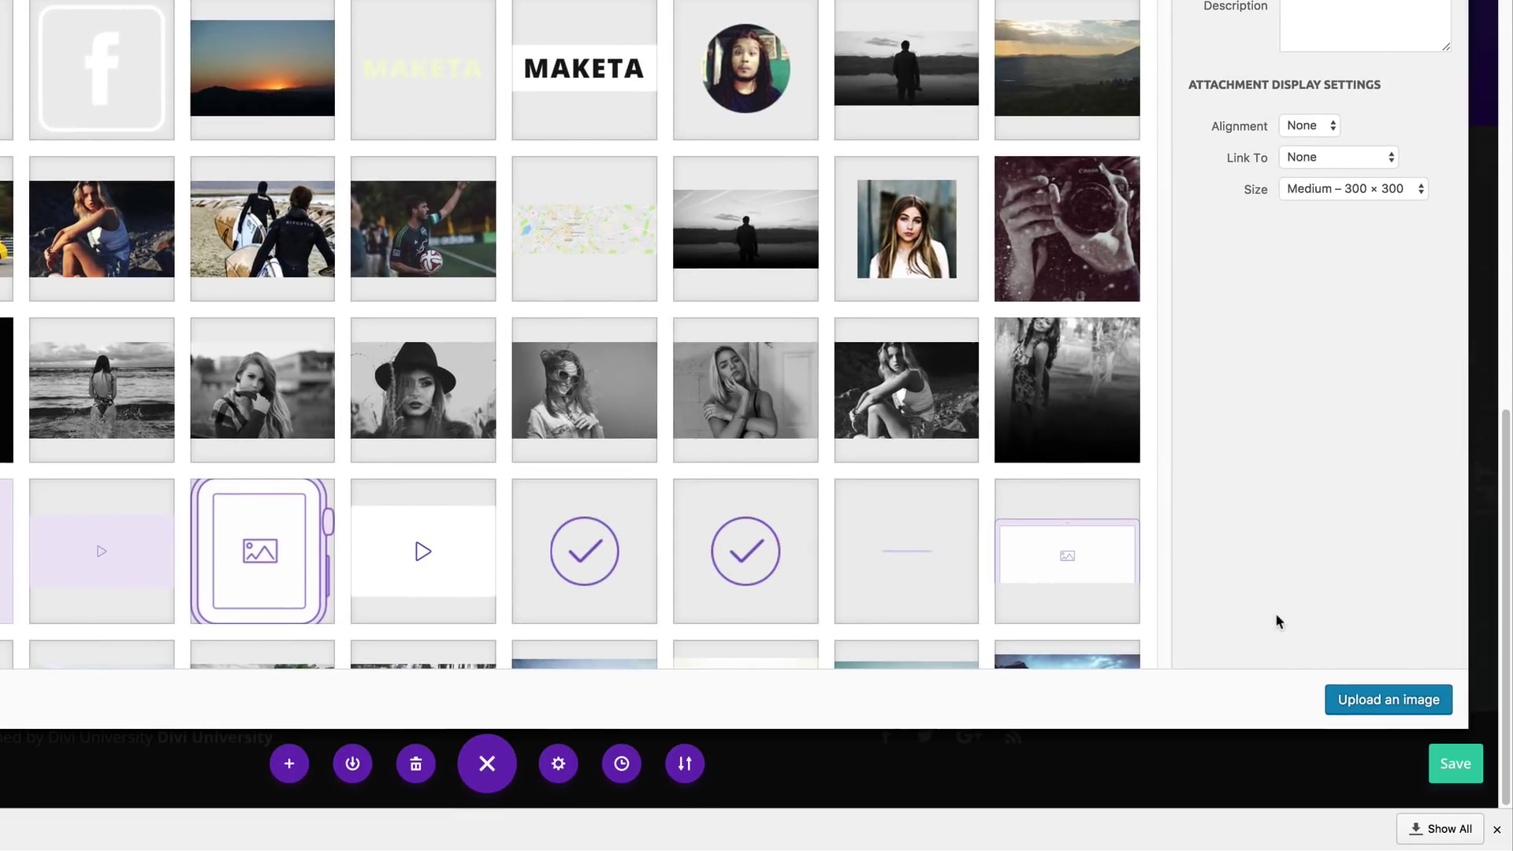
left_click(1384, 708)
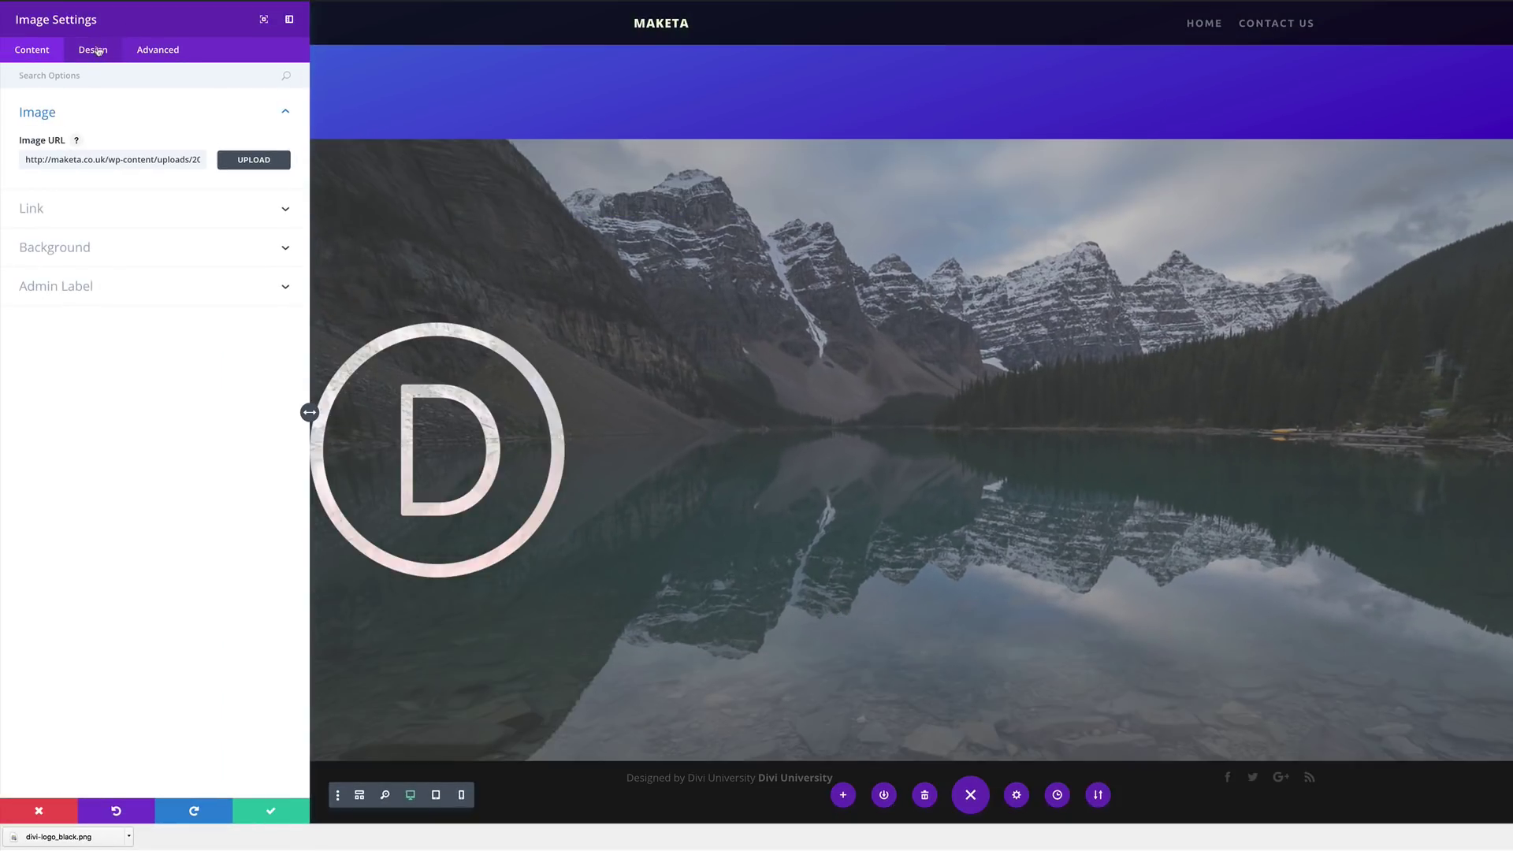
Step: Centre the logo's image alignment and save the module
left_click(98, 52)
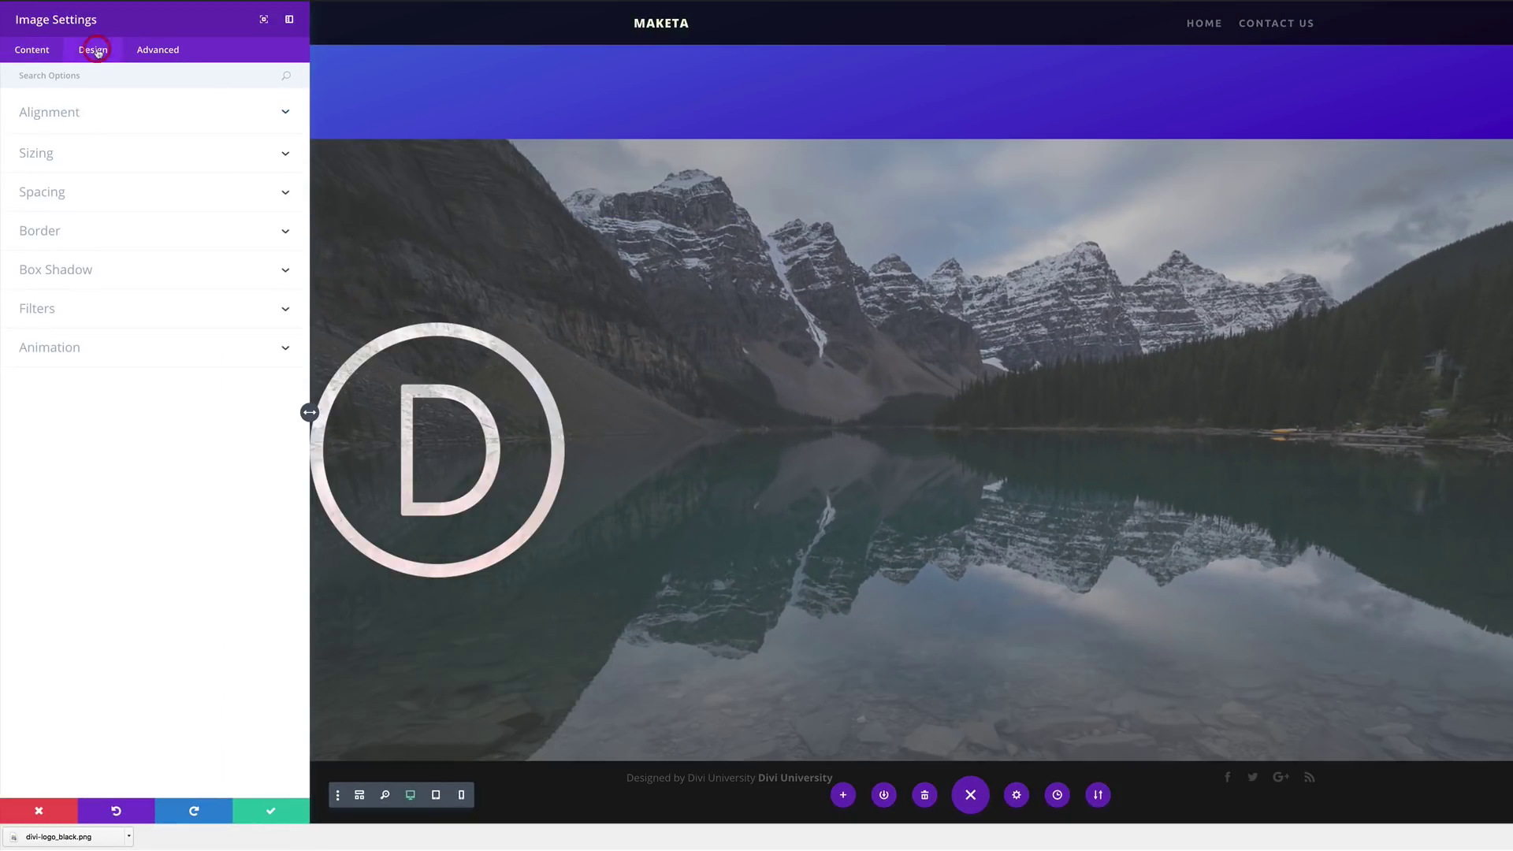
left_click(59, 115)
left_click(158, 165)
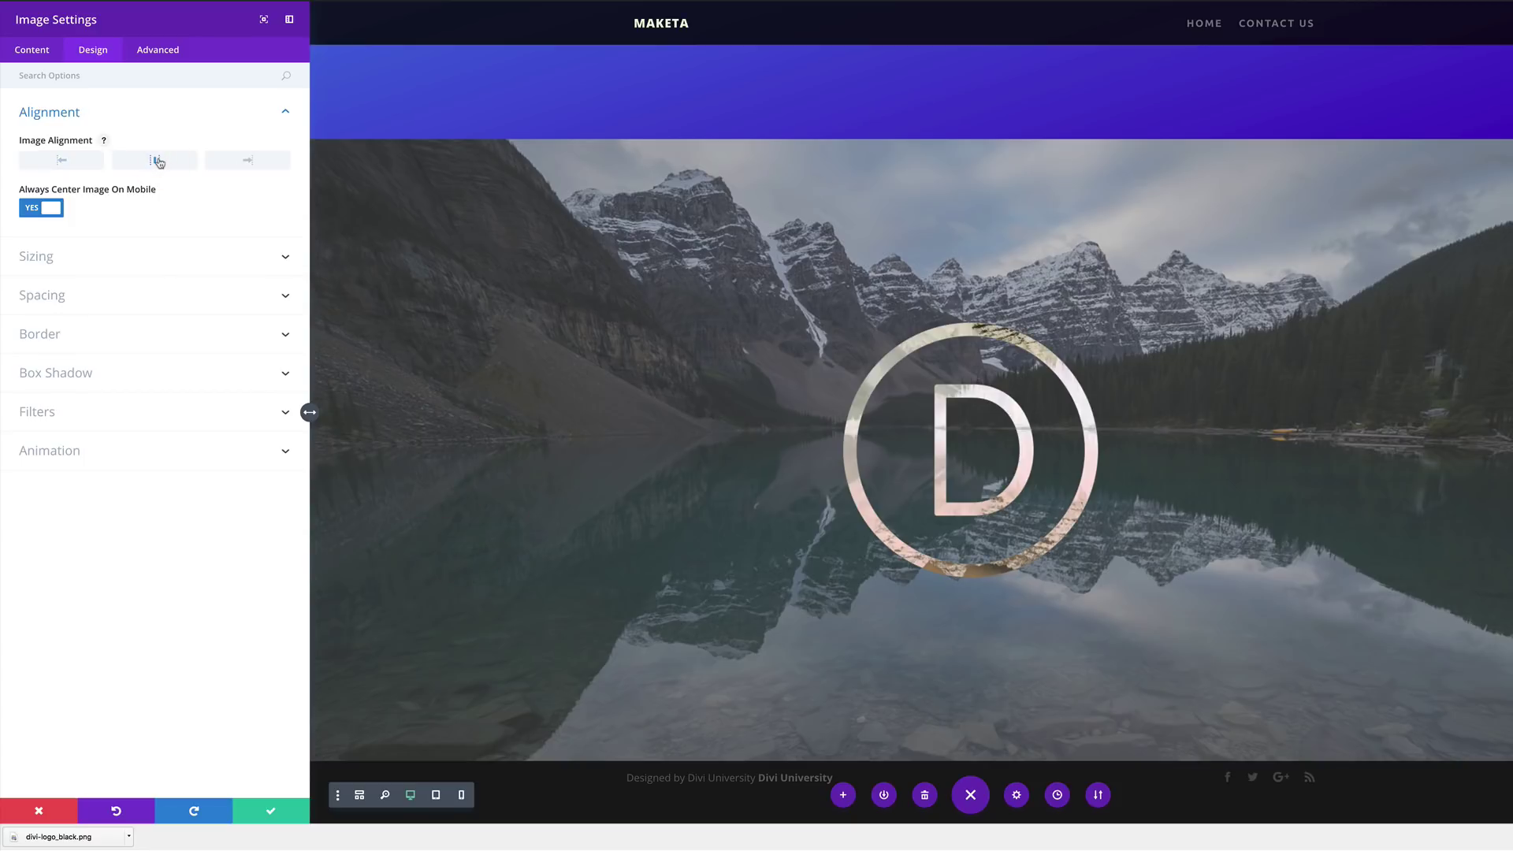
left_click(270, 812)
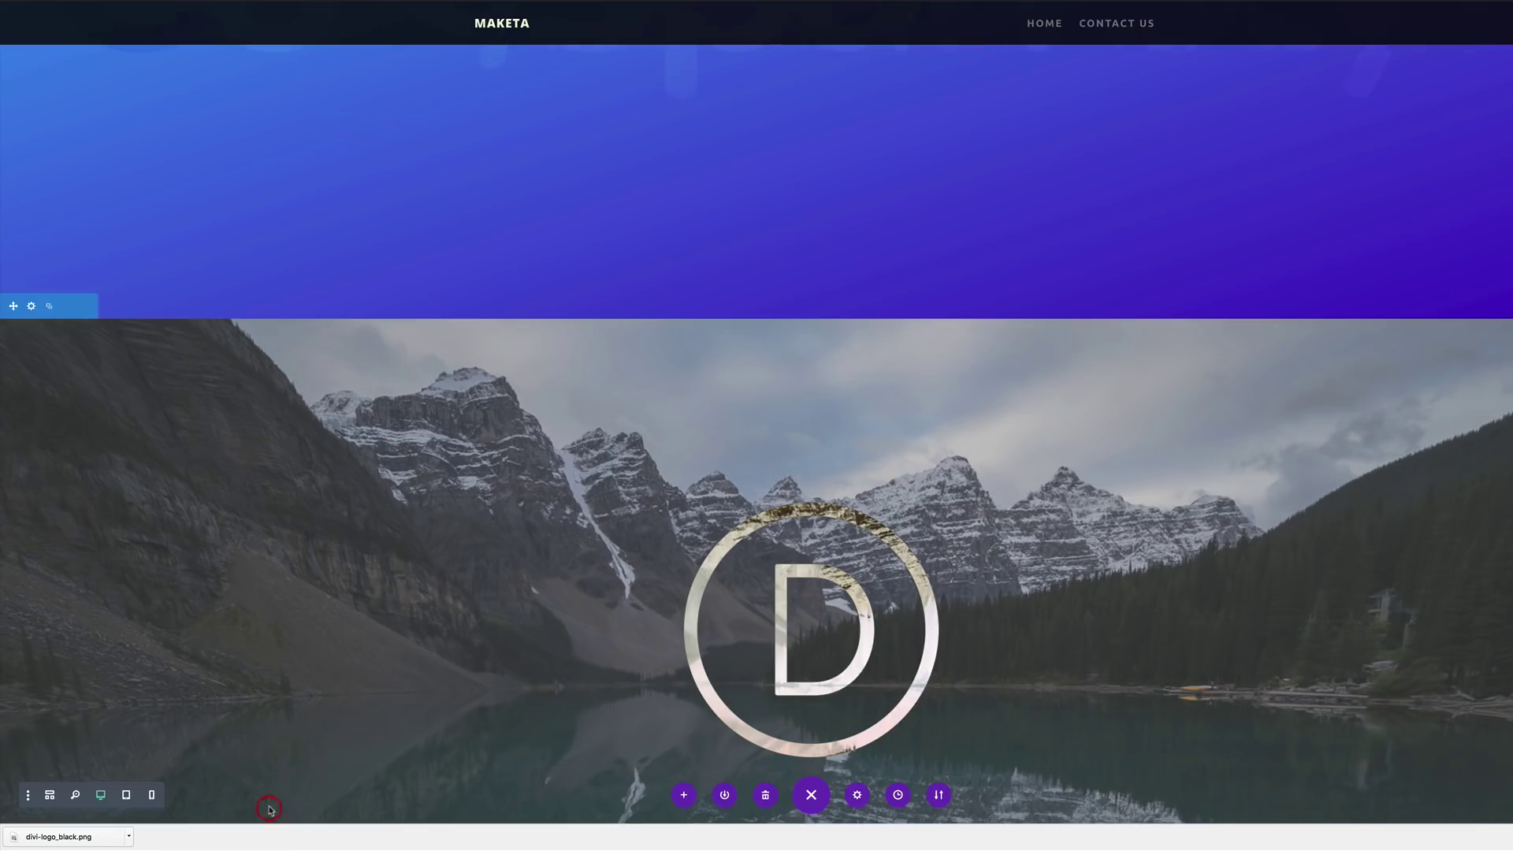
Step: Add a Regular section with an empty one-column row below the logo section
scroll(628, 534, "down", 3)
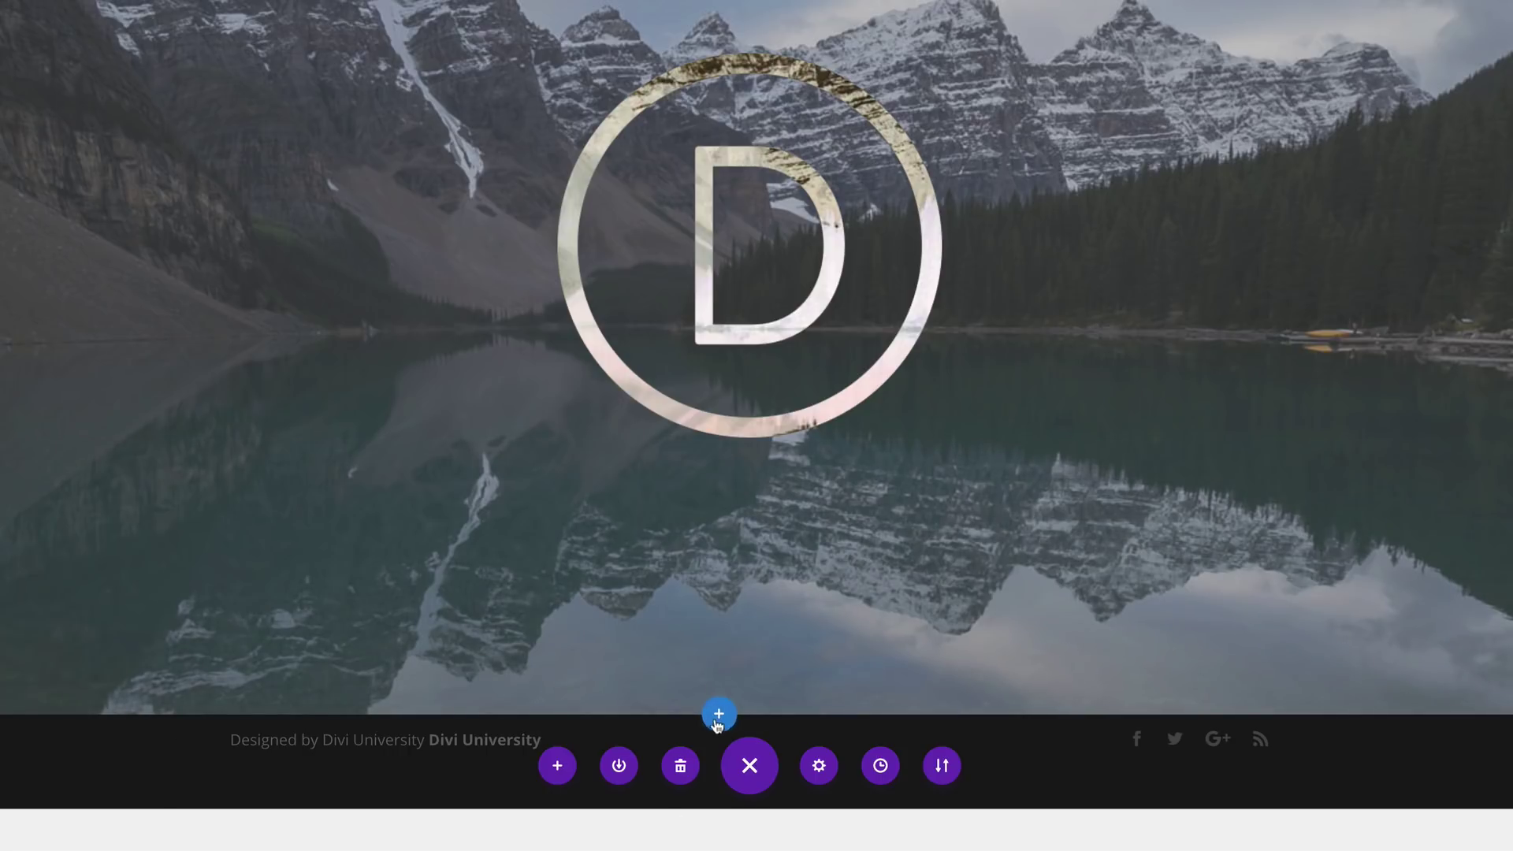
left_click(718, 717)
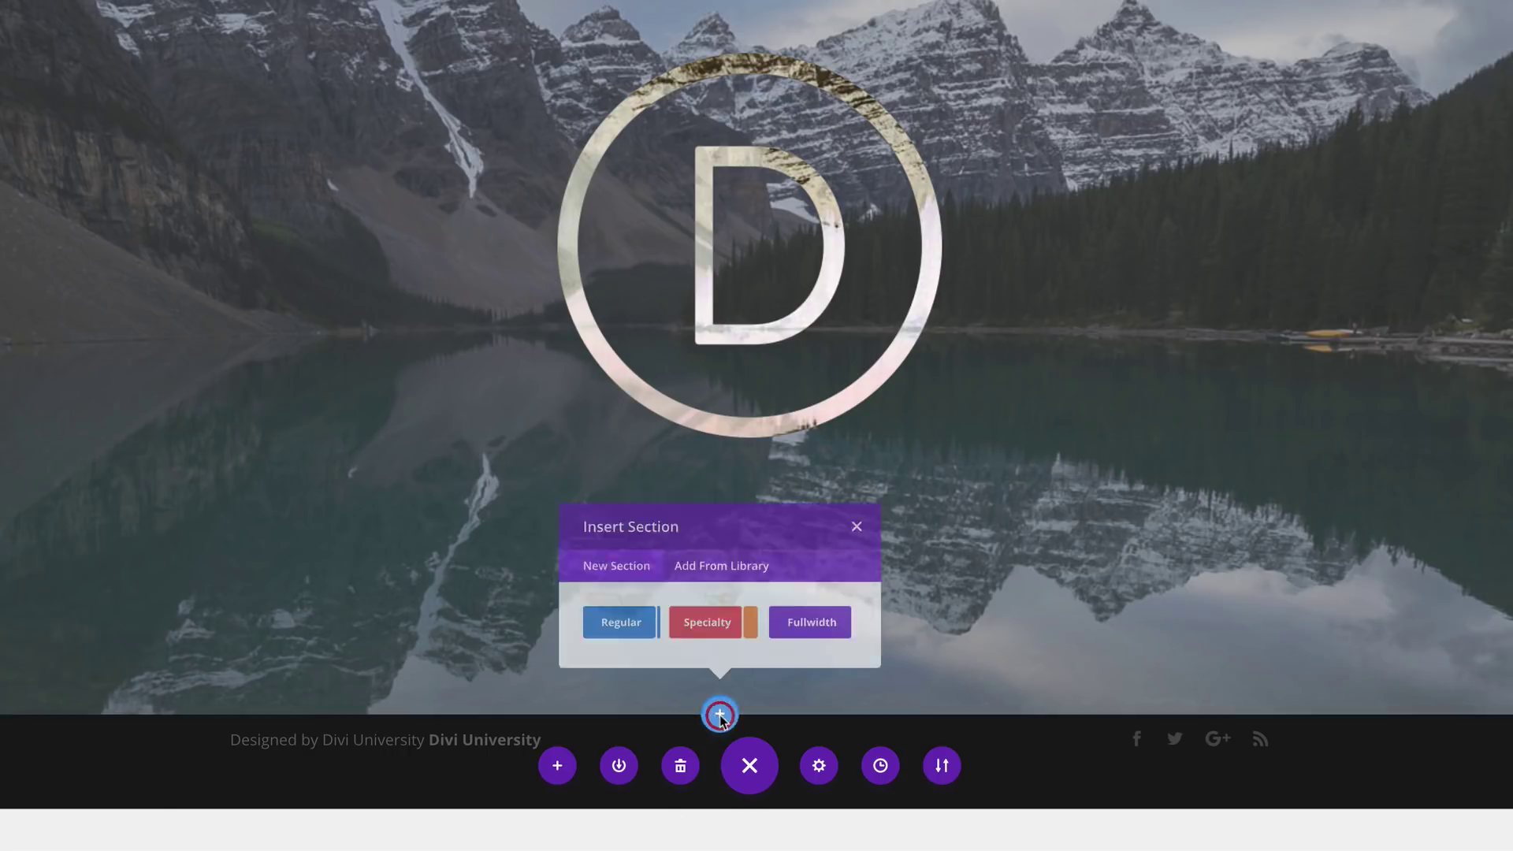
left_click(604, 651)
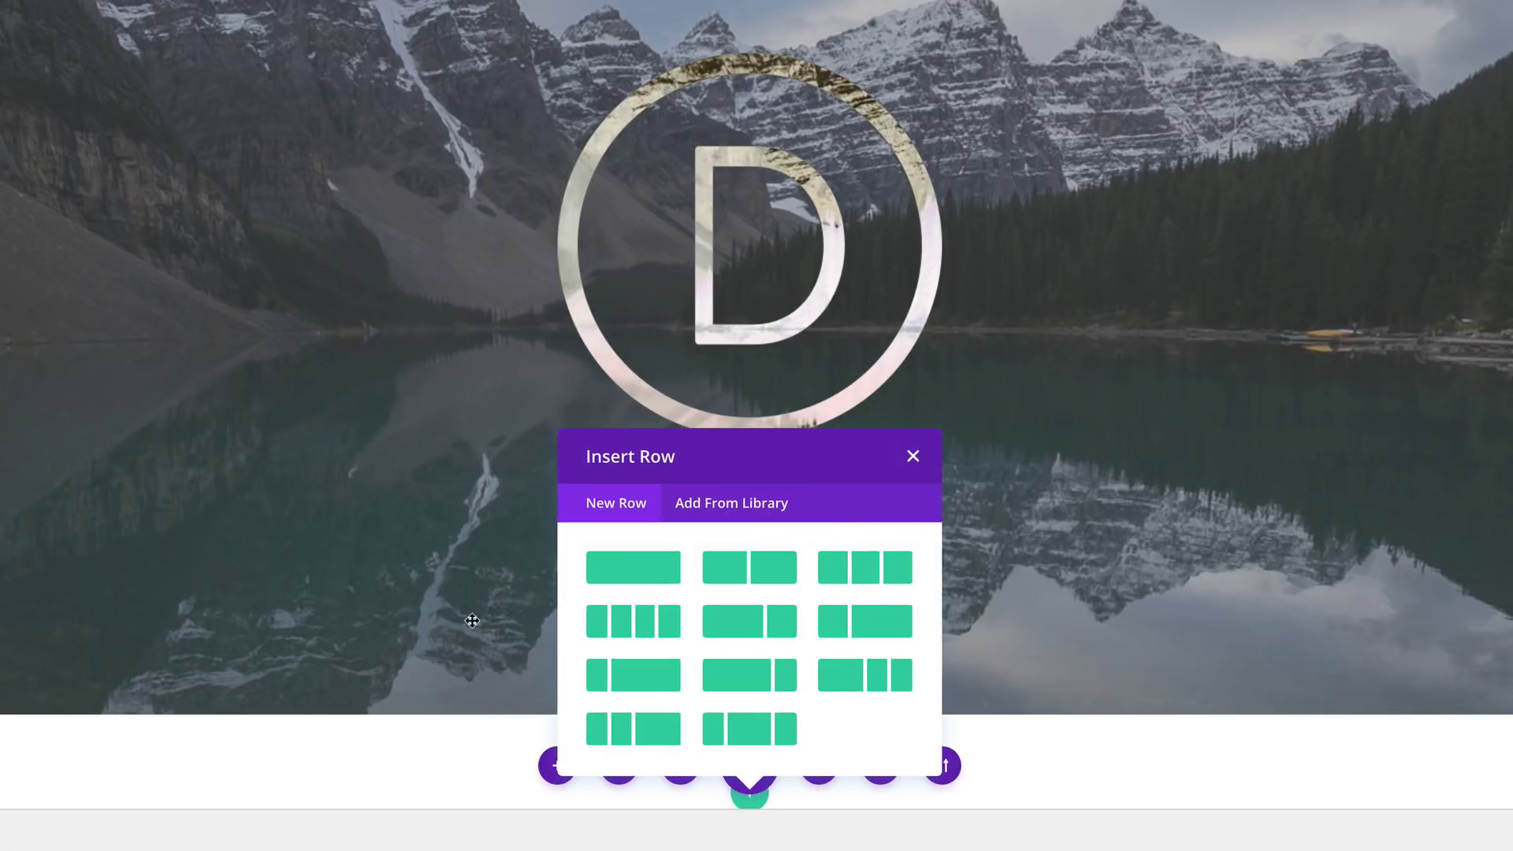
left_click(638, 577)
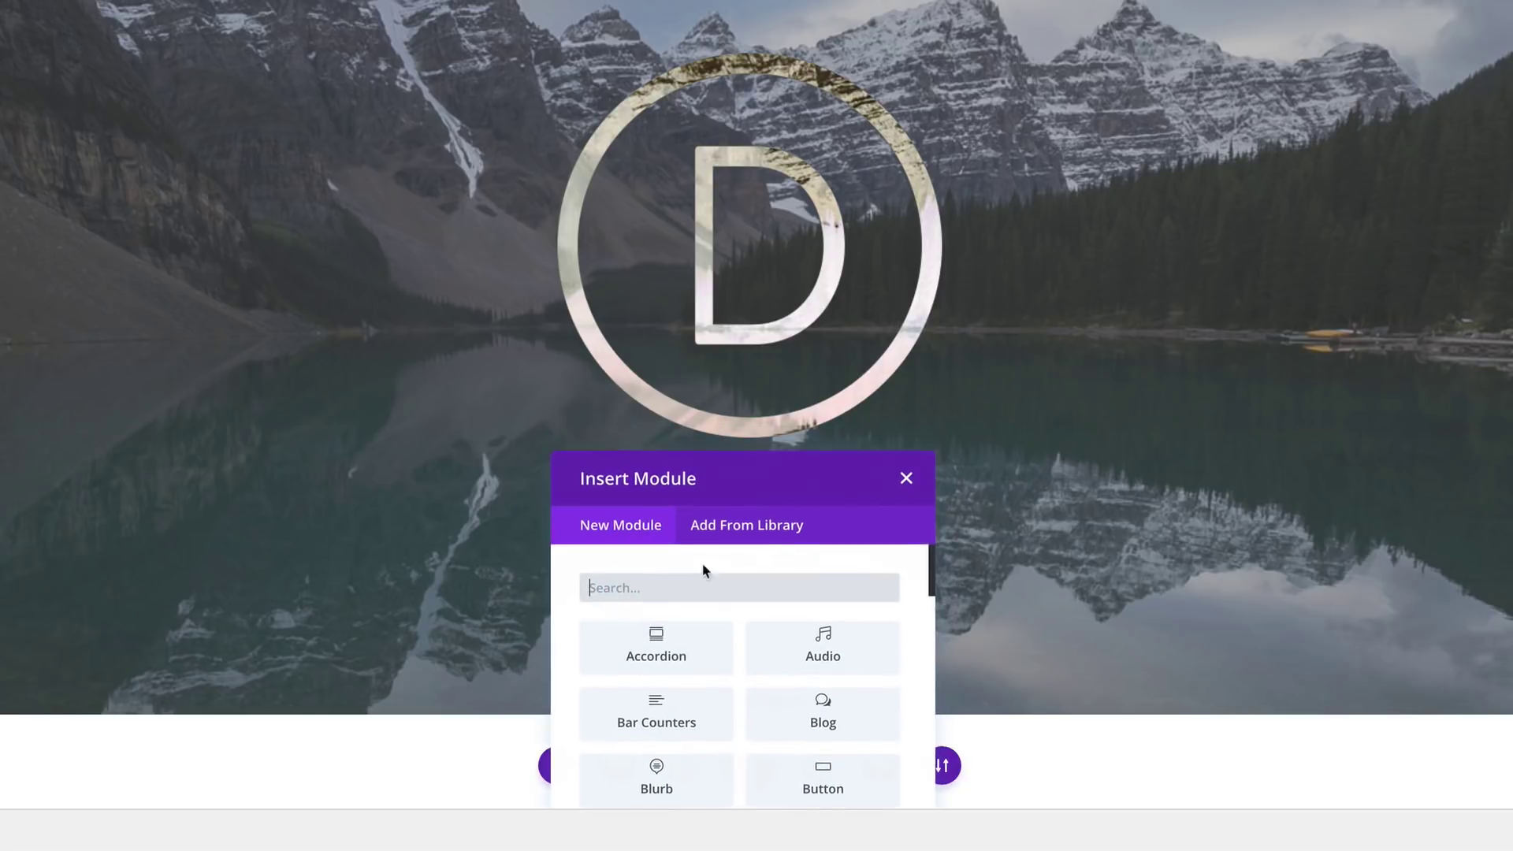
left_click(906, 479)
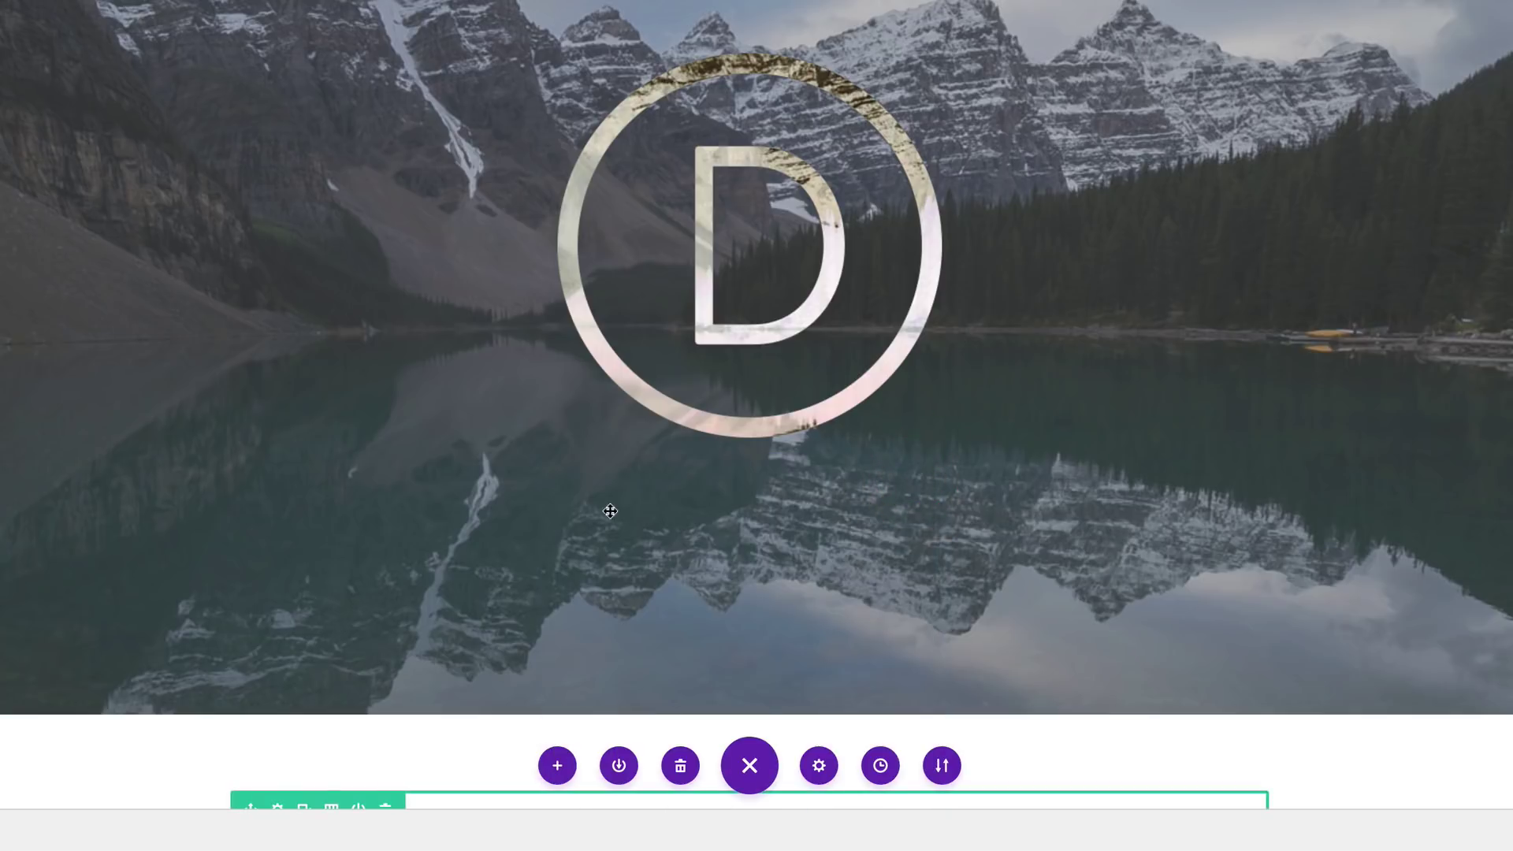
scroll(355, 552, "down", 3)
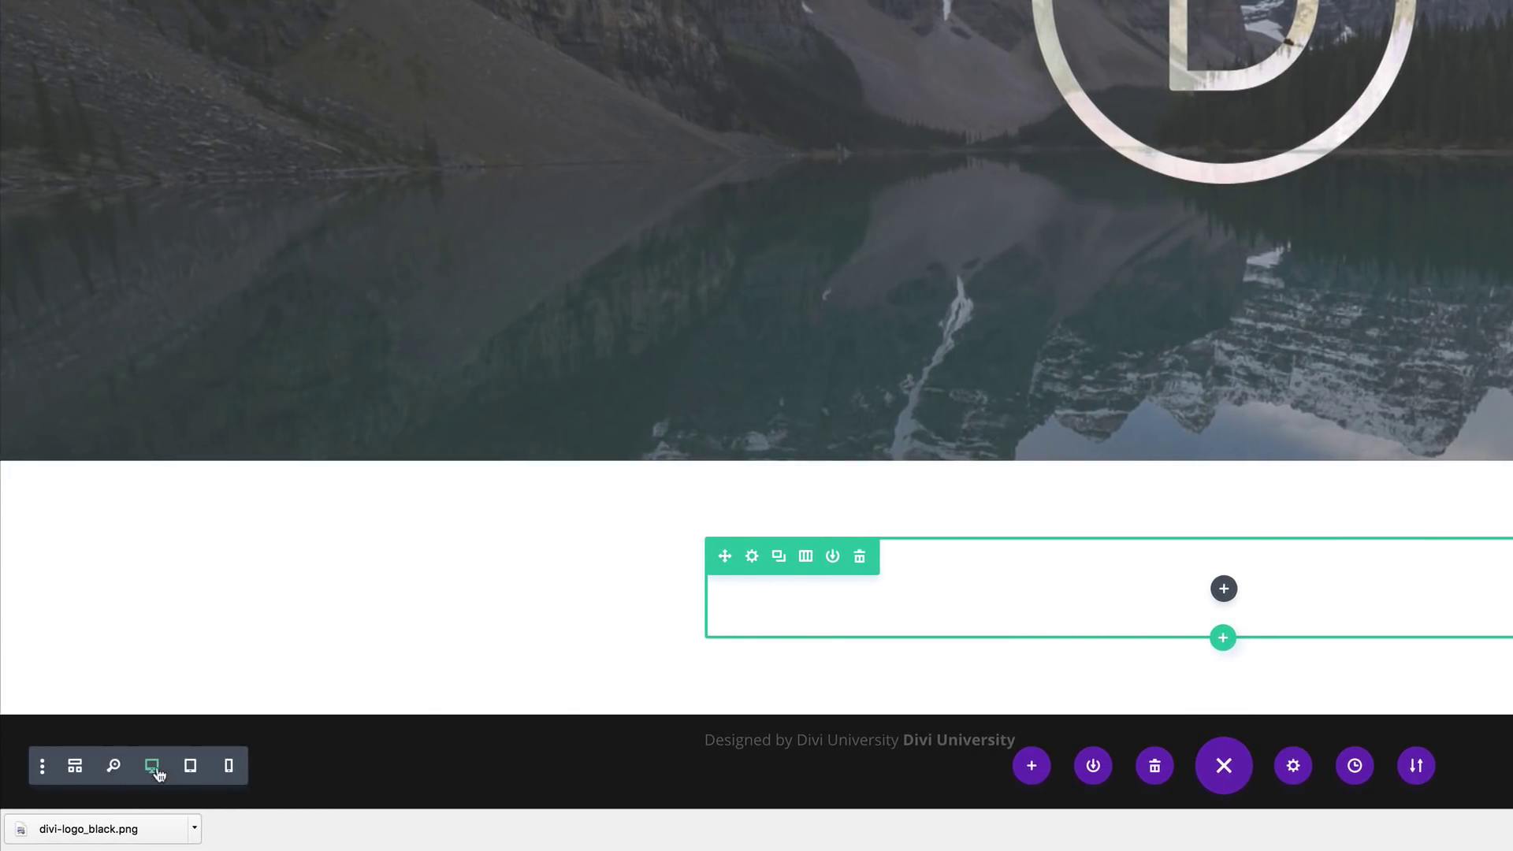
Step: In wireframe view, copy the logo section's style and paste it onto the new section
left_click(75, 768)
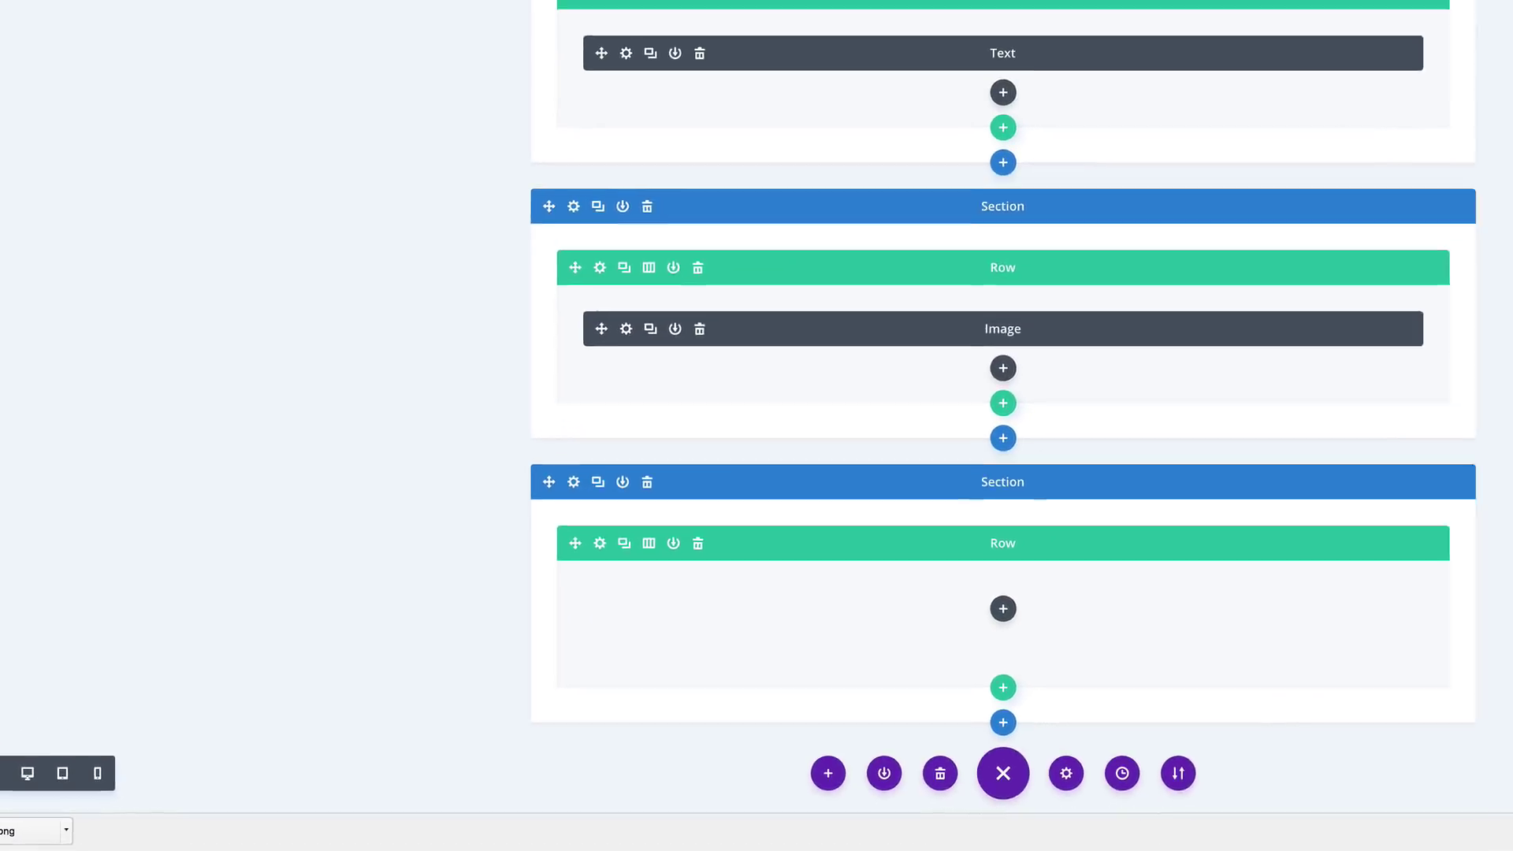
right_click(545, 282)
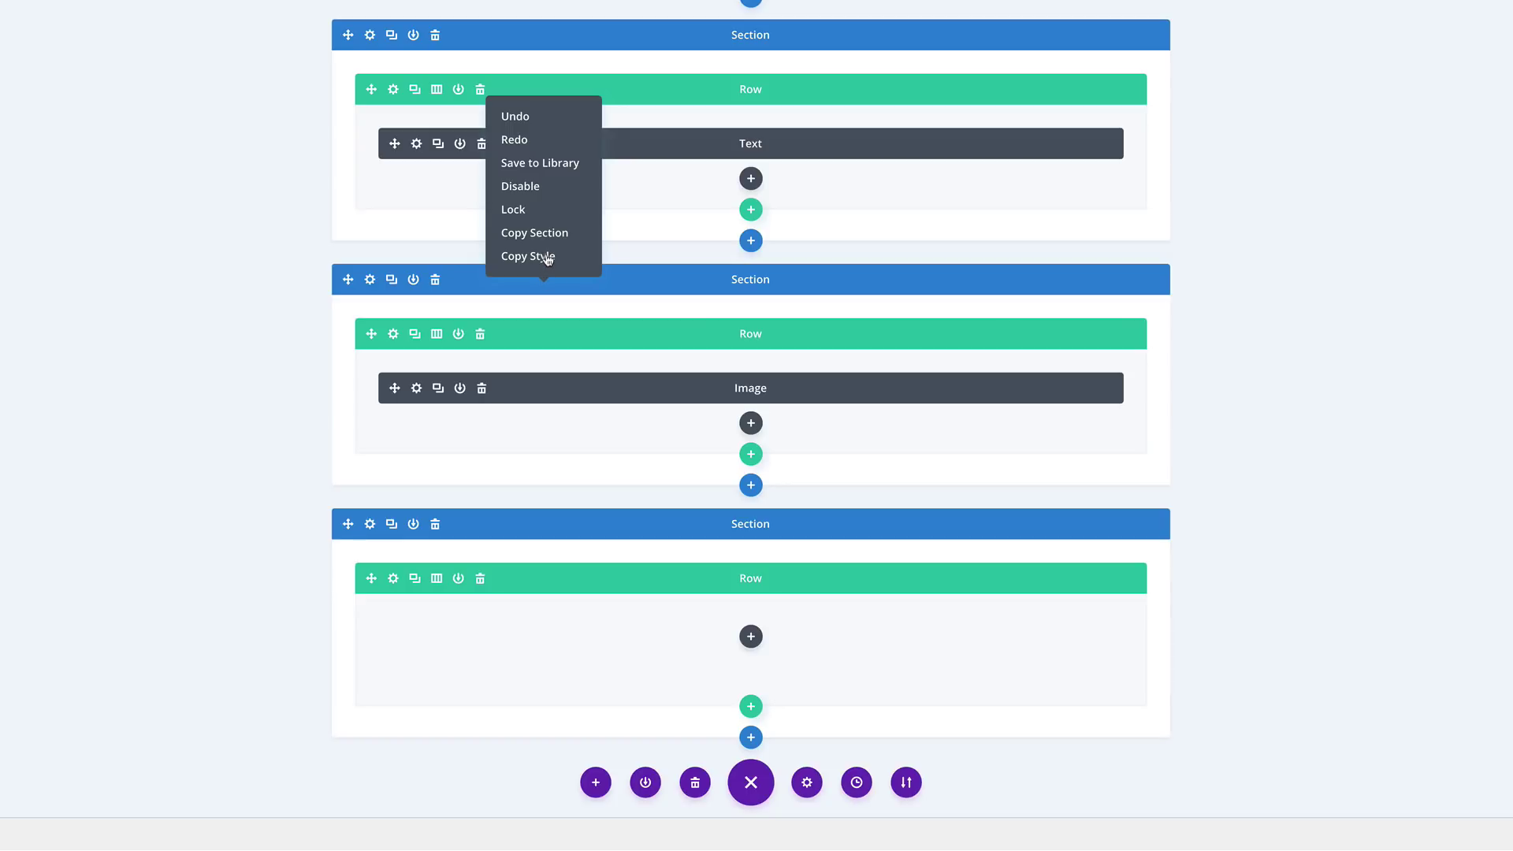
left_click(548, 256)
right_click(503, 525)
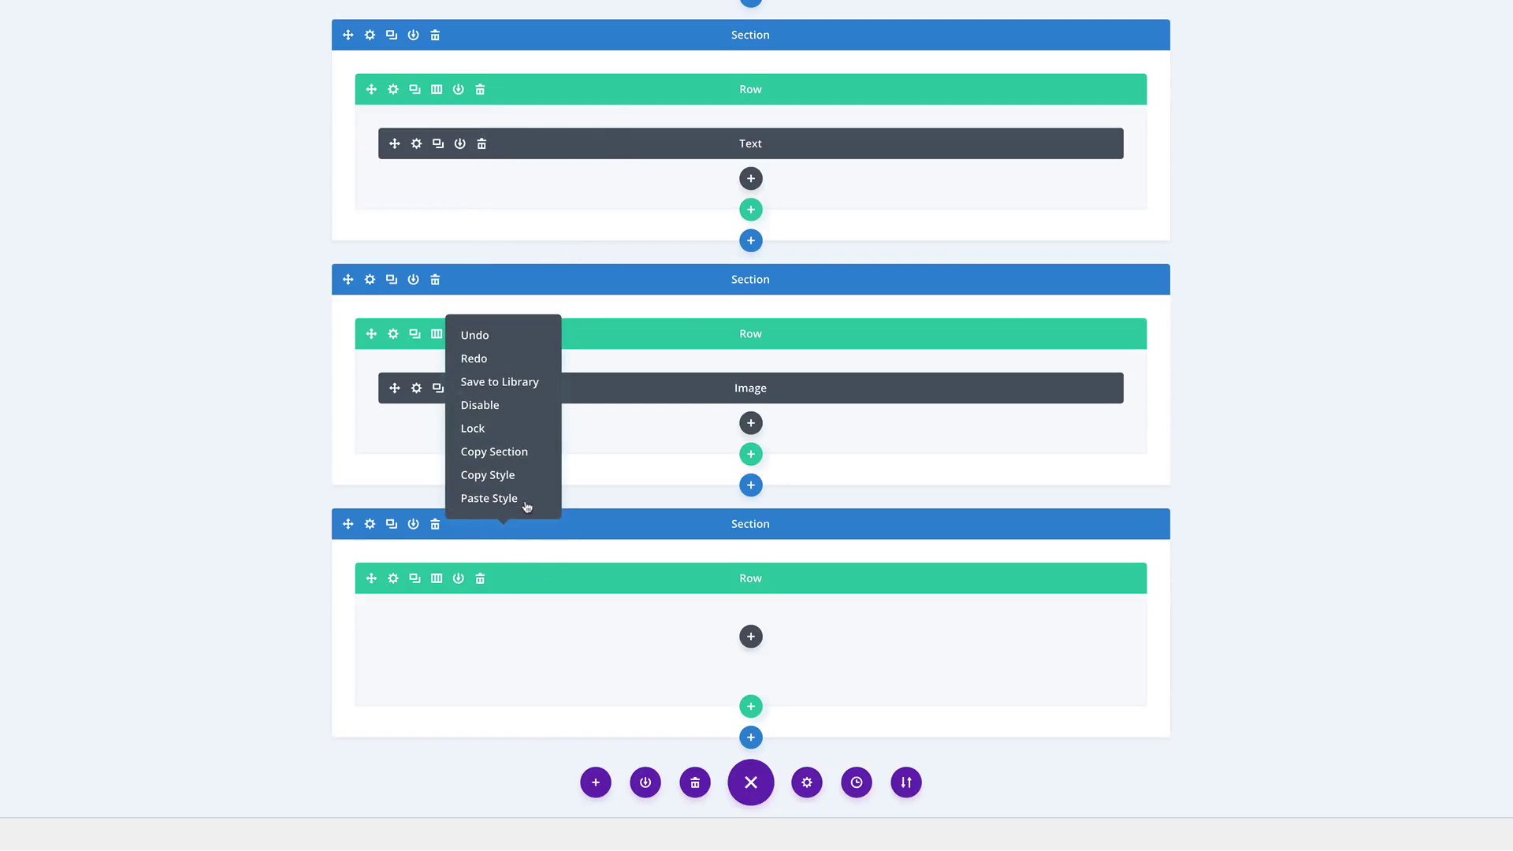
left_click(513, 501)
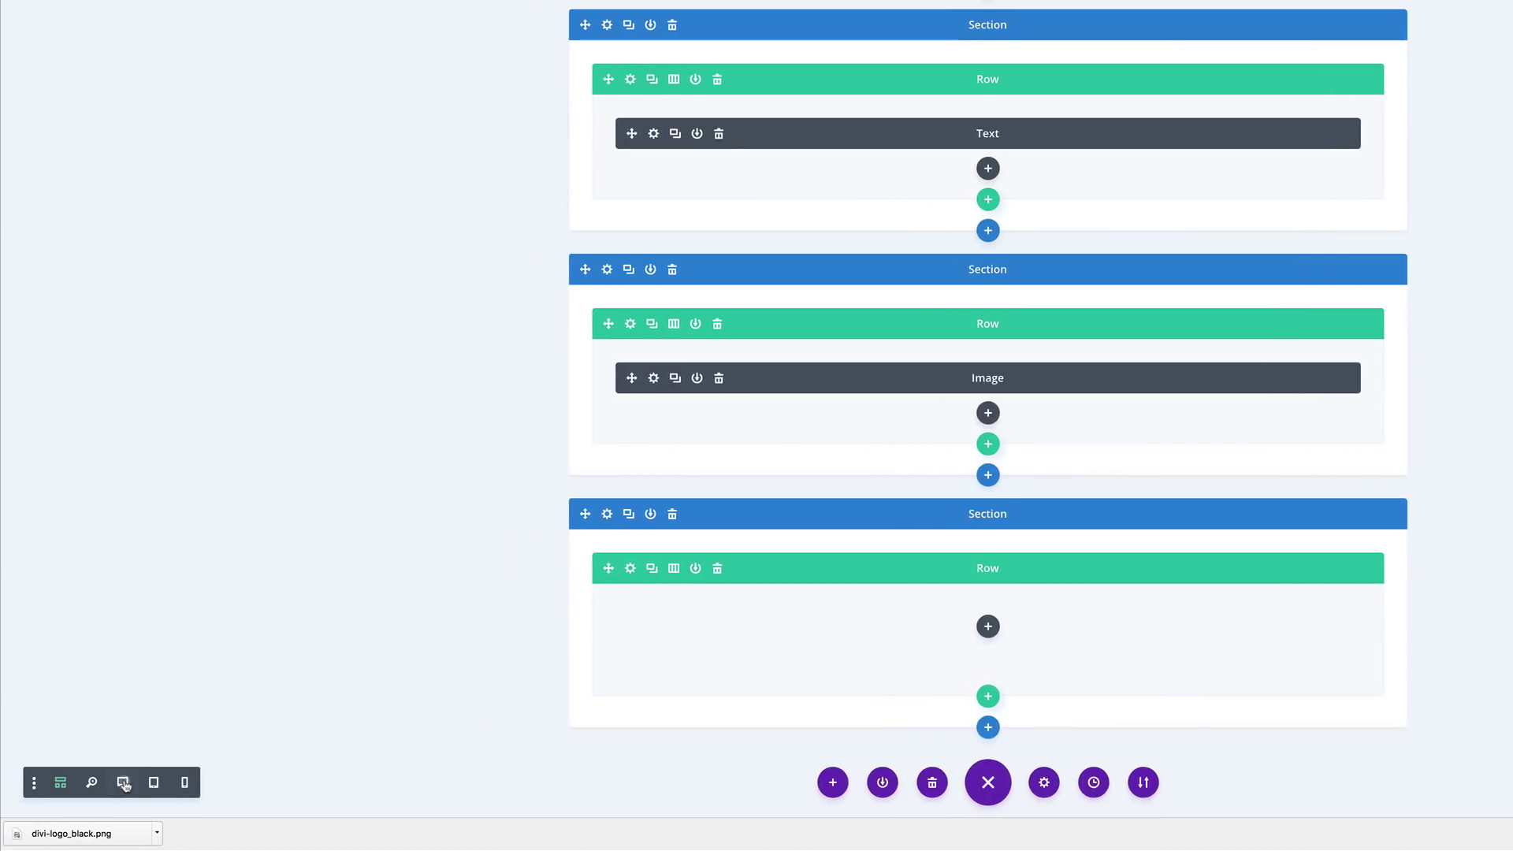
left_click(122, 782)
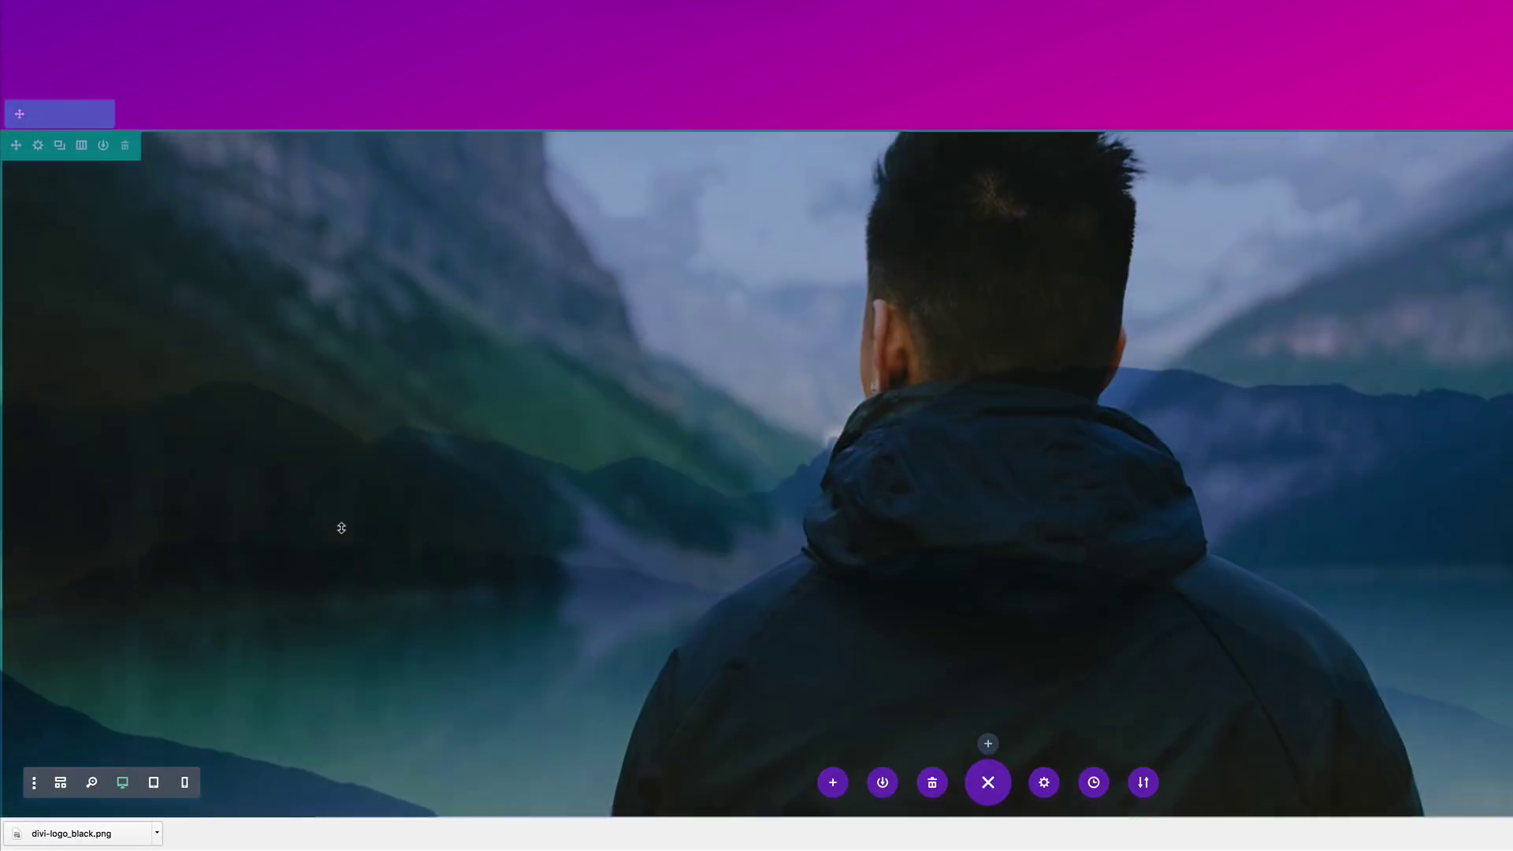
Step: Replace the new section's copied lake background with the misty forest lake photo
scroll(341, 528, "down", 15)
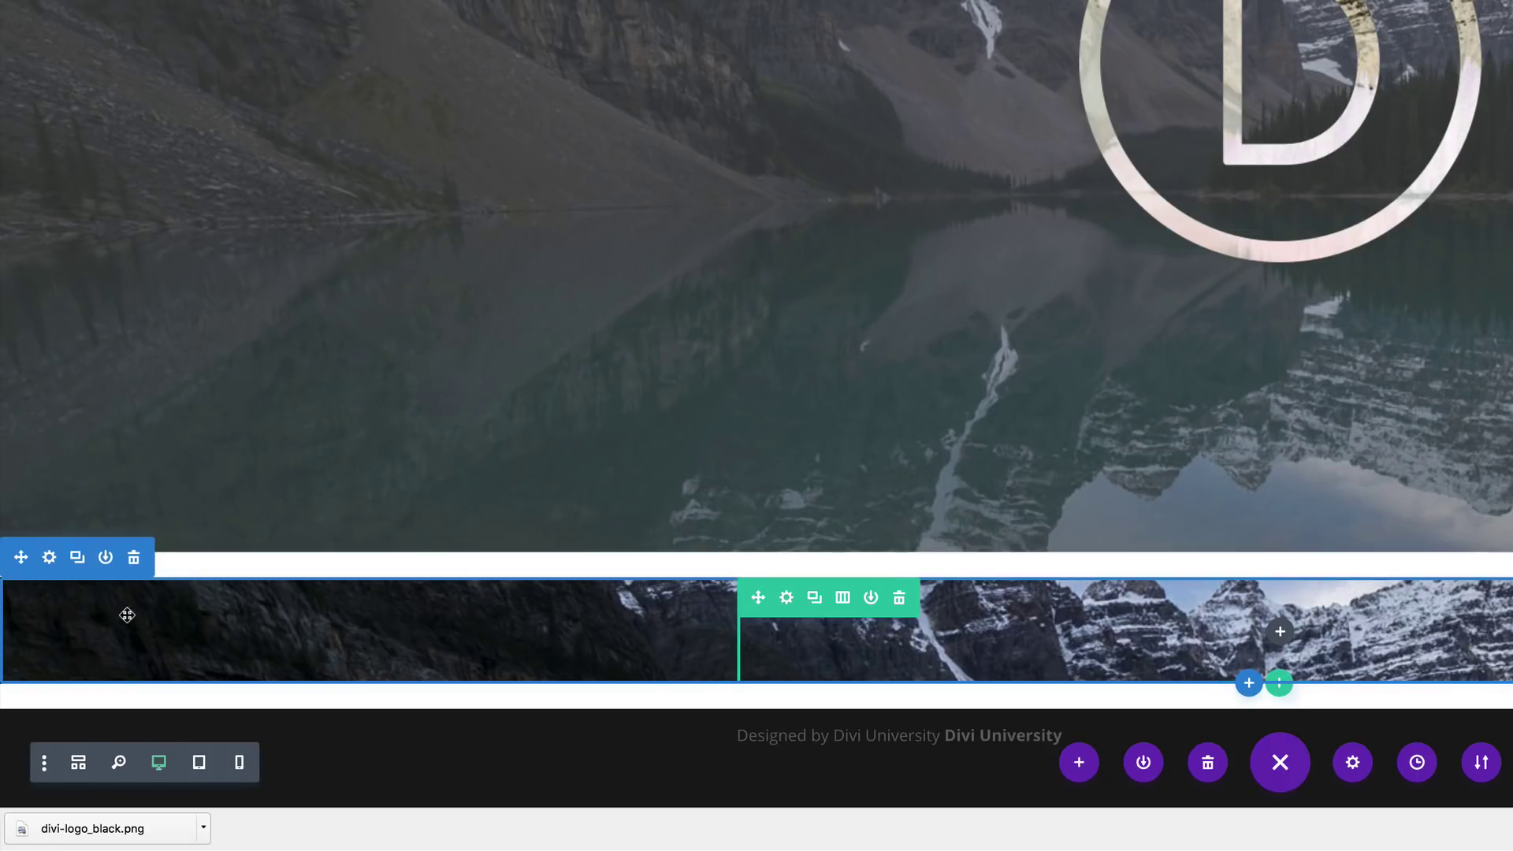
left_click(49, 559)
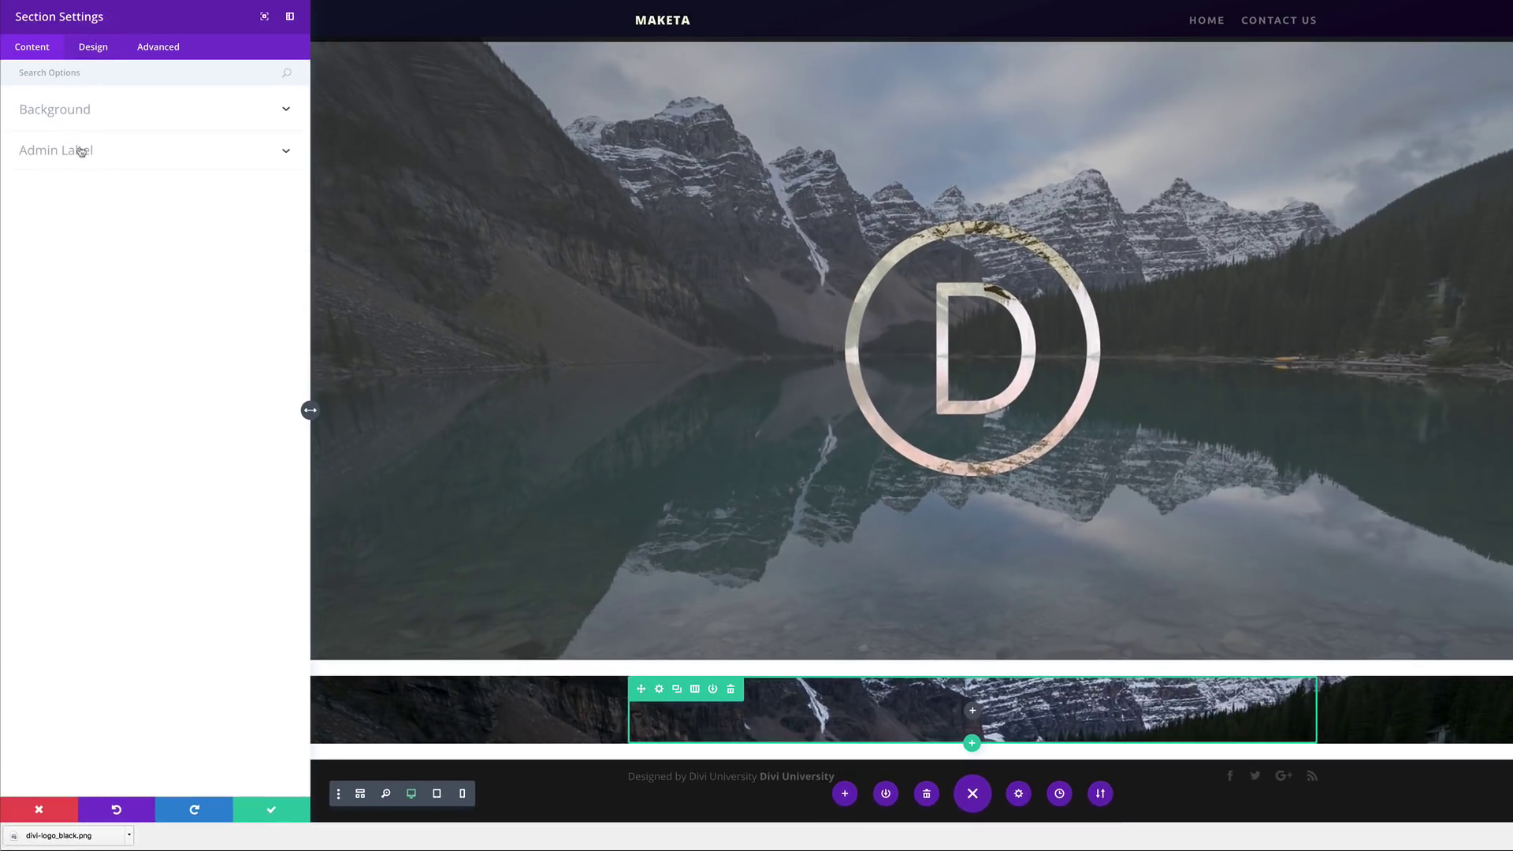
left_click(73, 112)
mouse_move(270, 191)
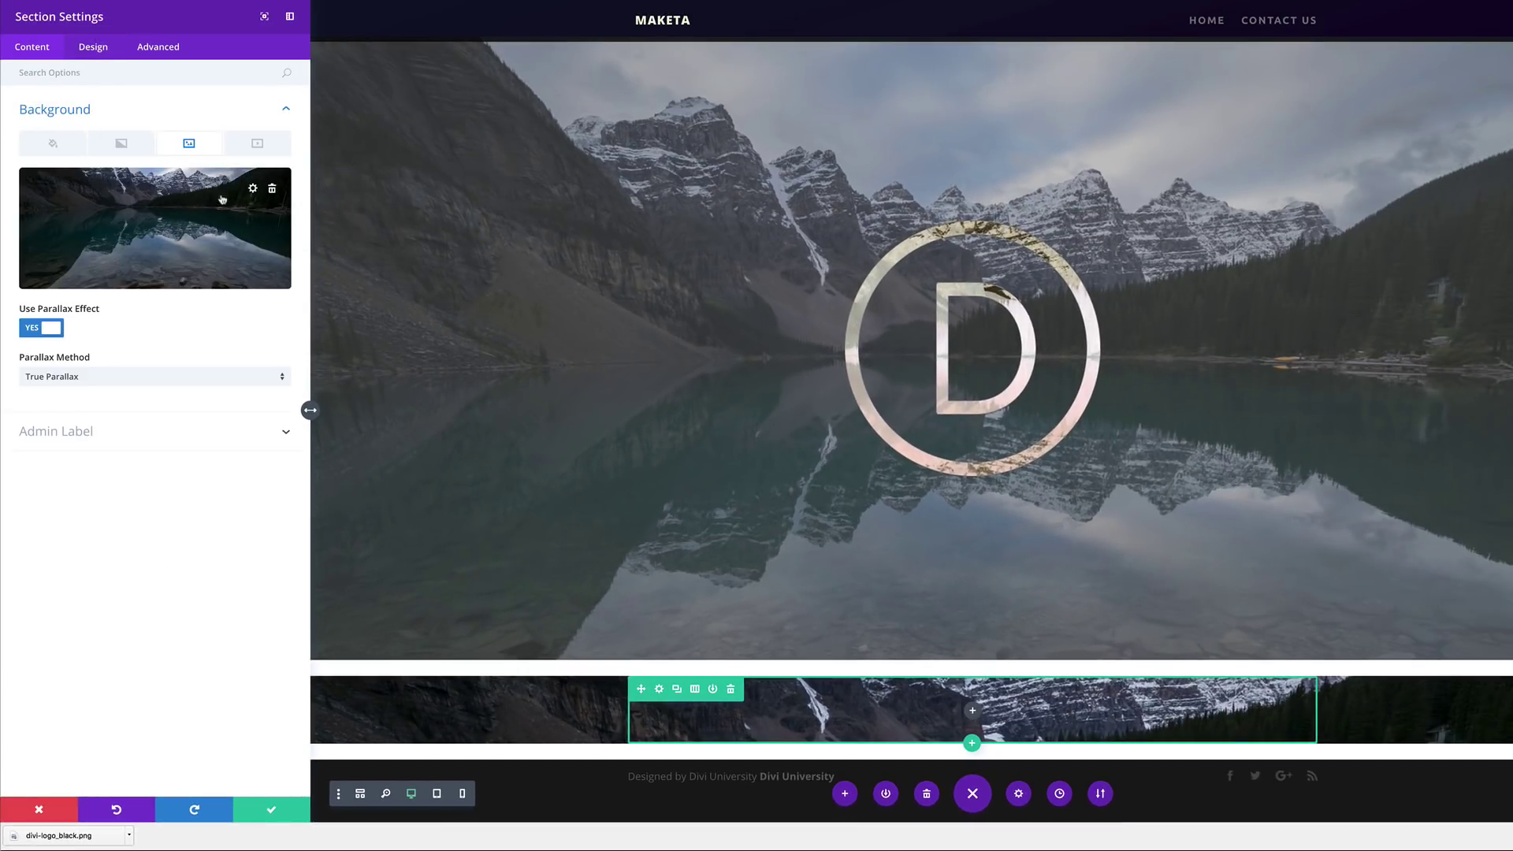
left_click(272, 189)
left_click(155, 229)
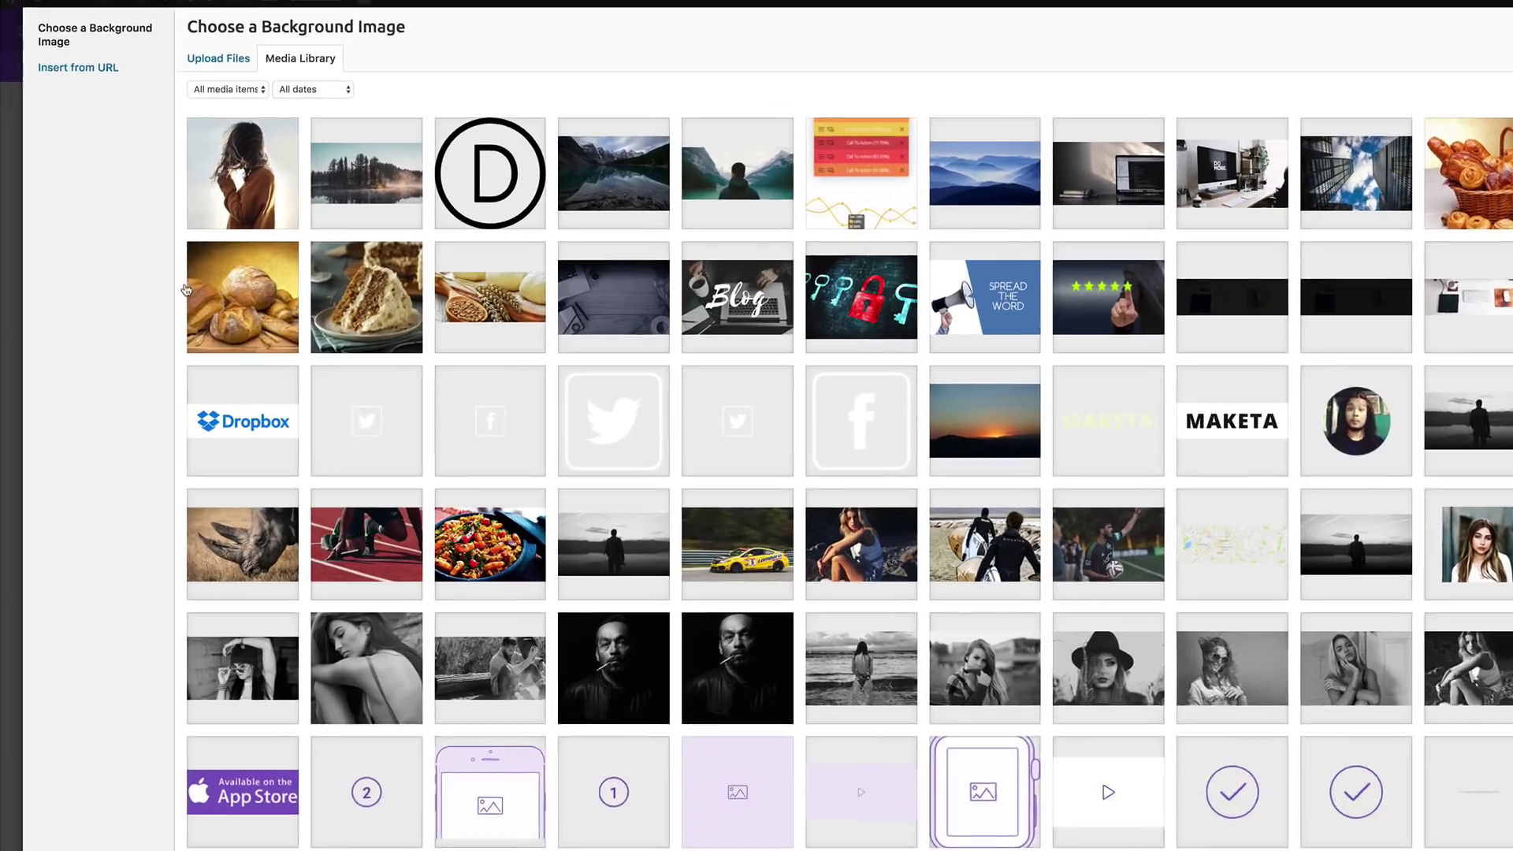
left_click(475, 270)
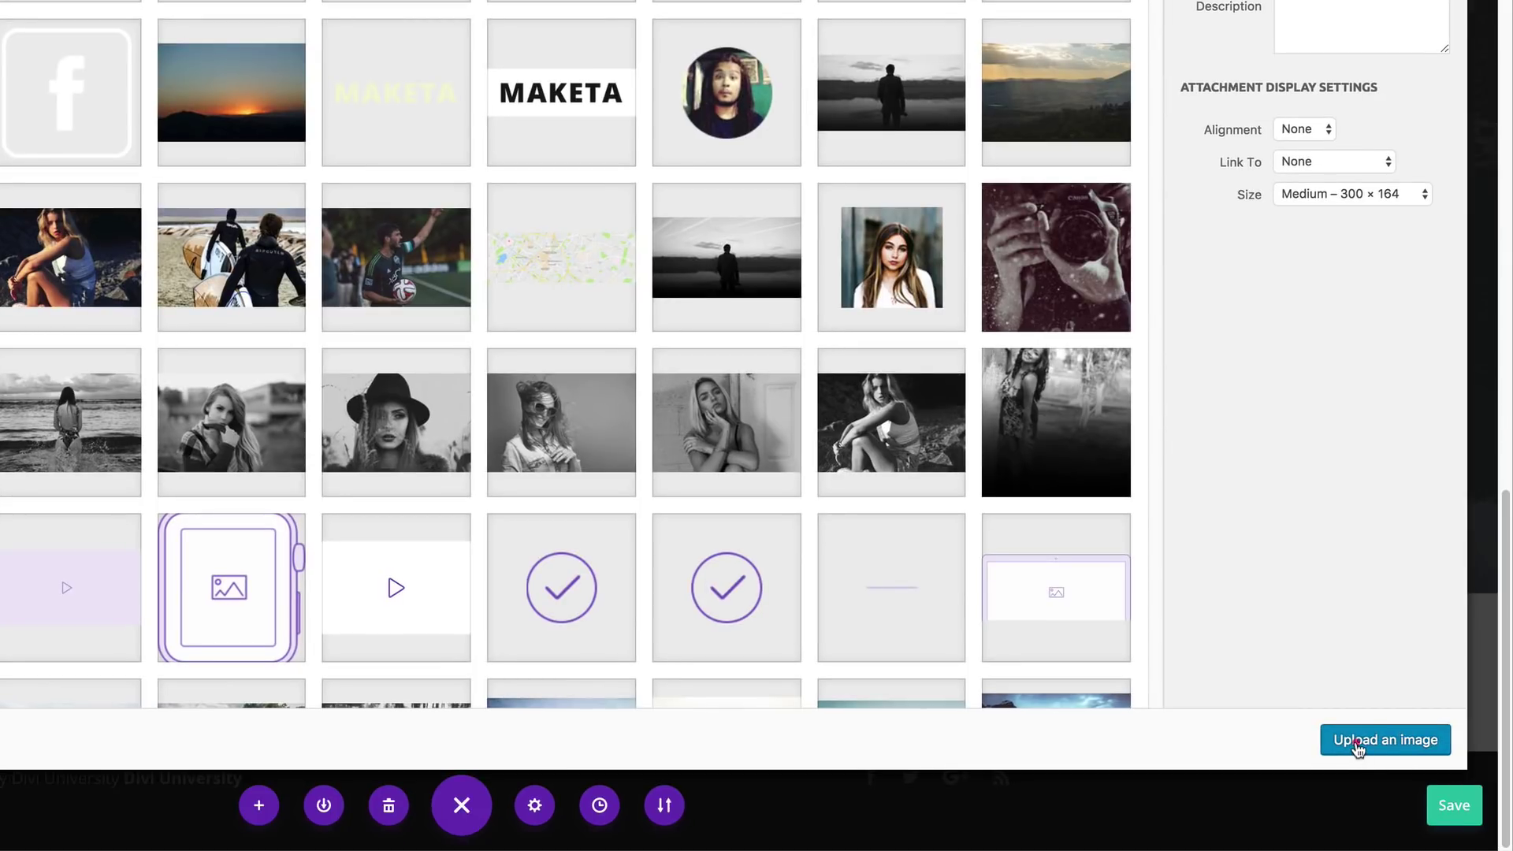
left_click(1357, 742)
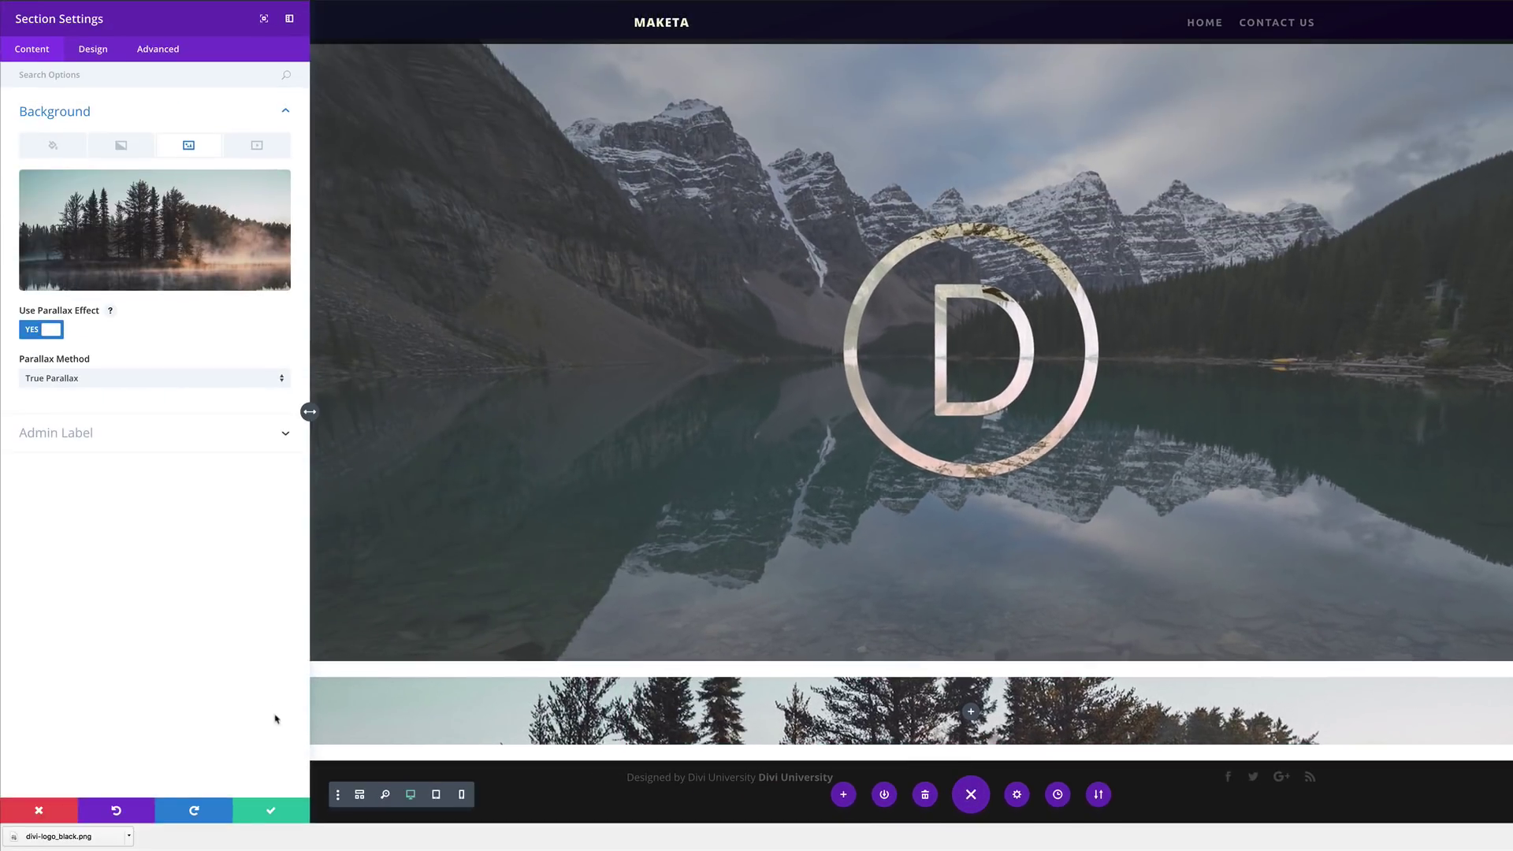
left_click(272, 811)
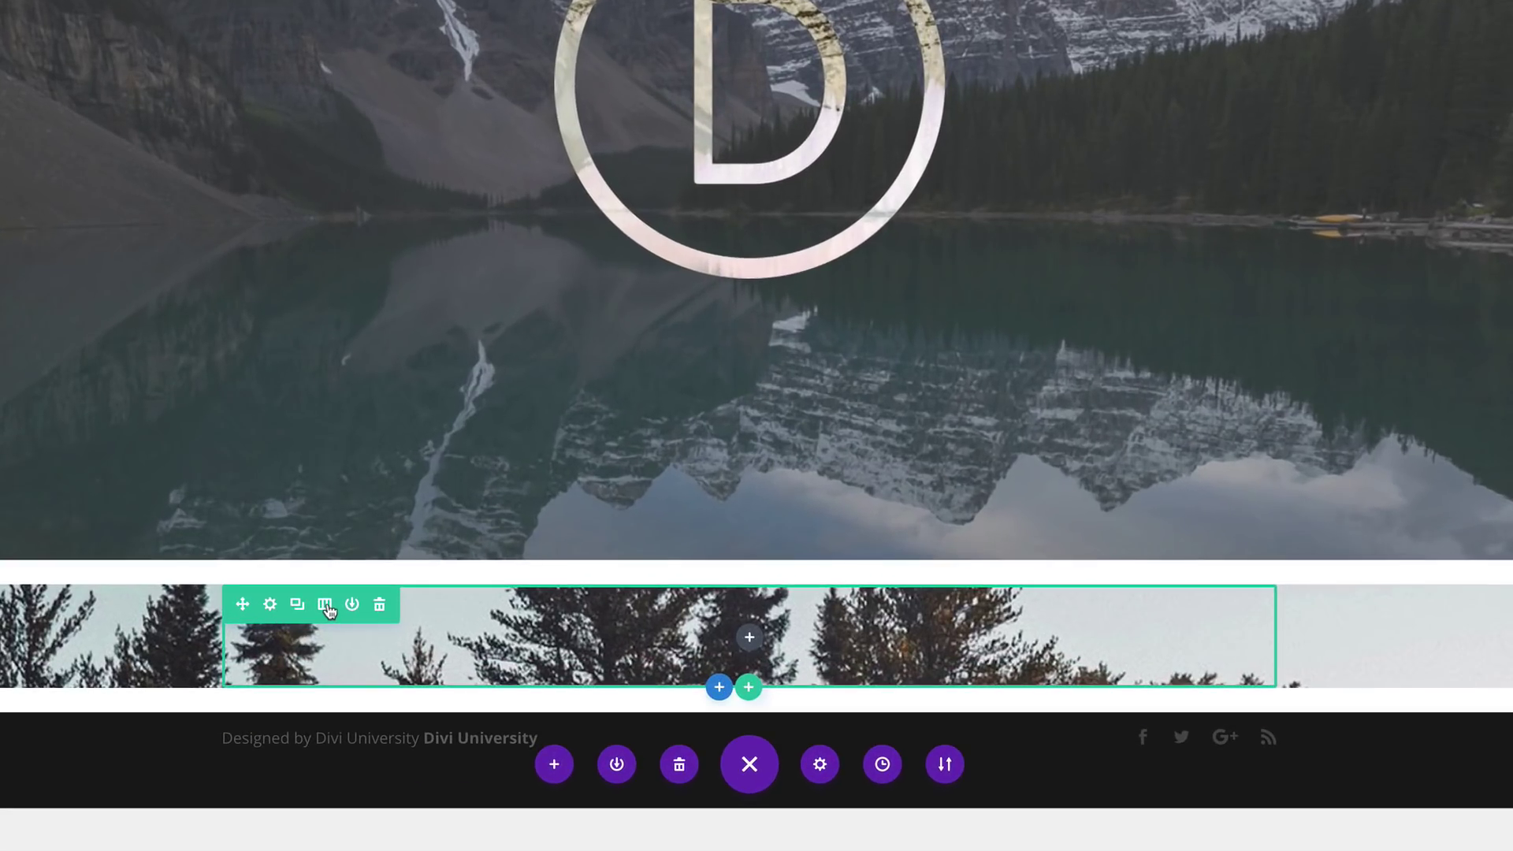
Step: Split the forest row into 1/2+1/2 columns and give Column 1 a white background
left_click(326, 607)
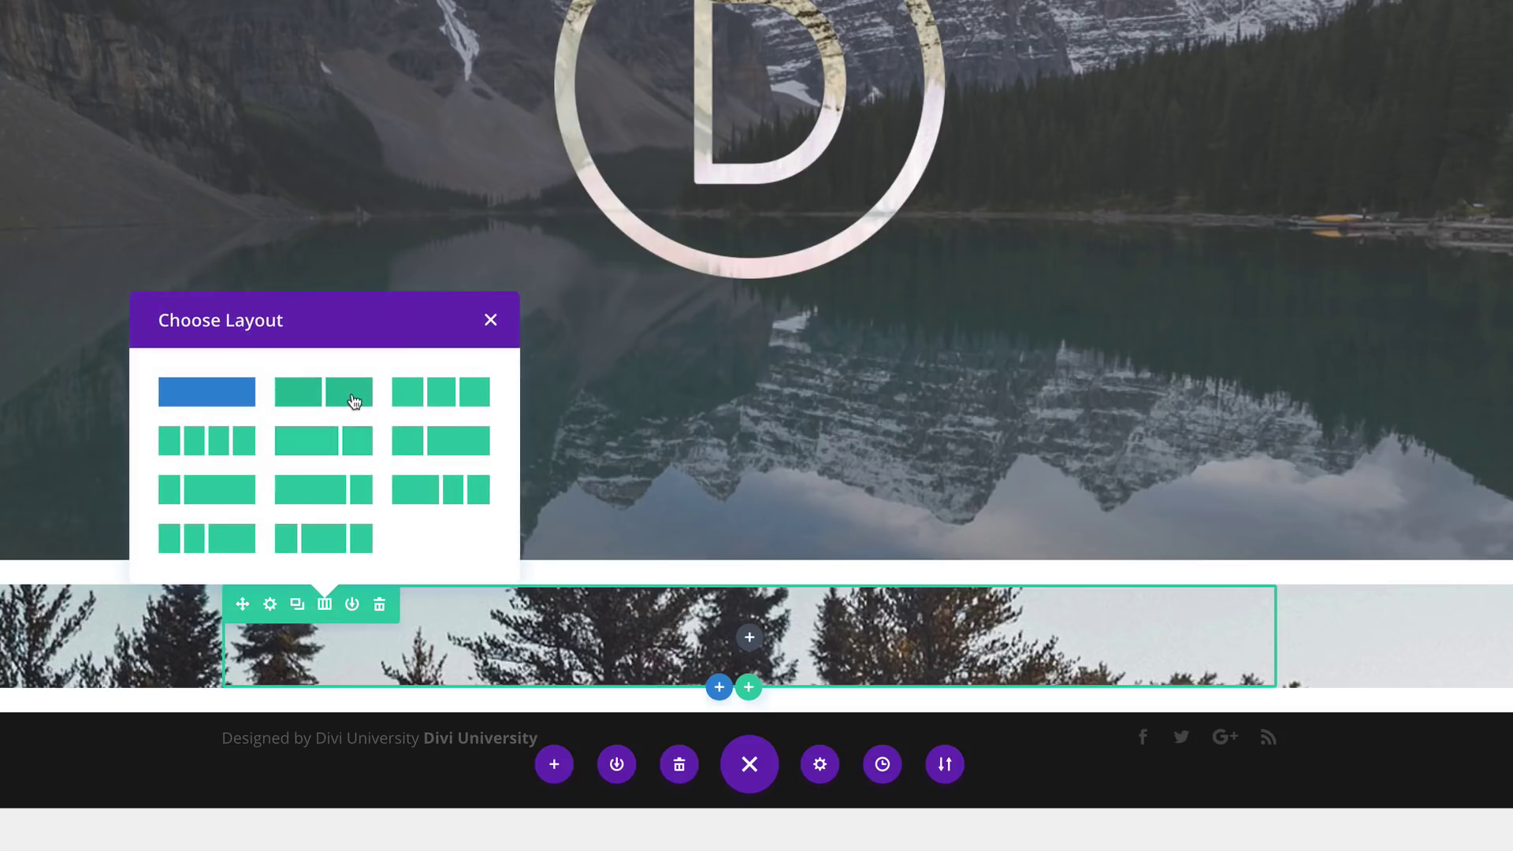
left_click(352, 398)
left_click(269, 605)
left_click(78, 114)
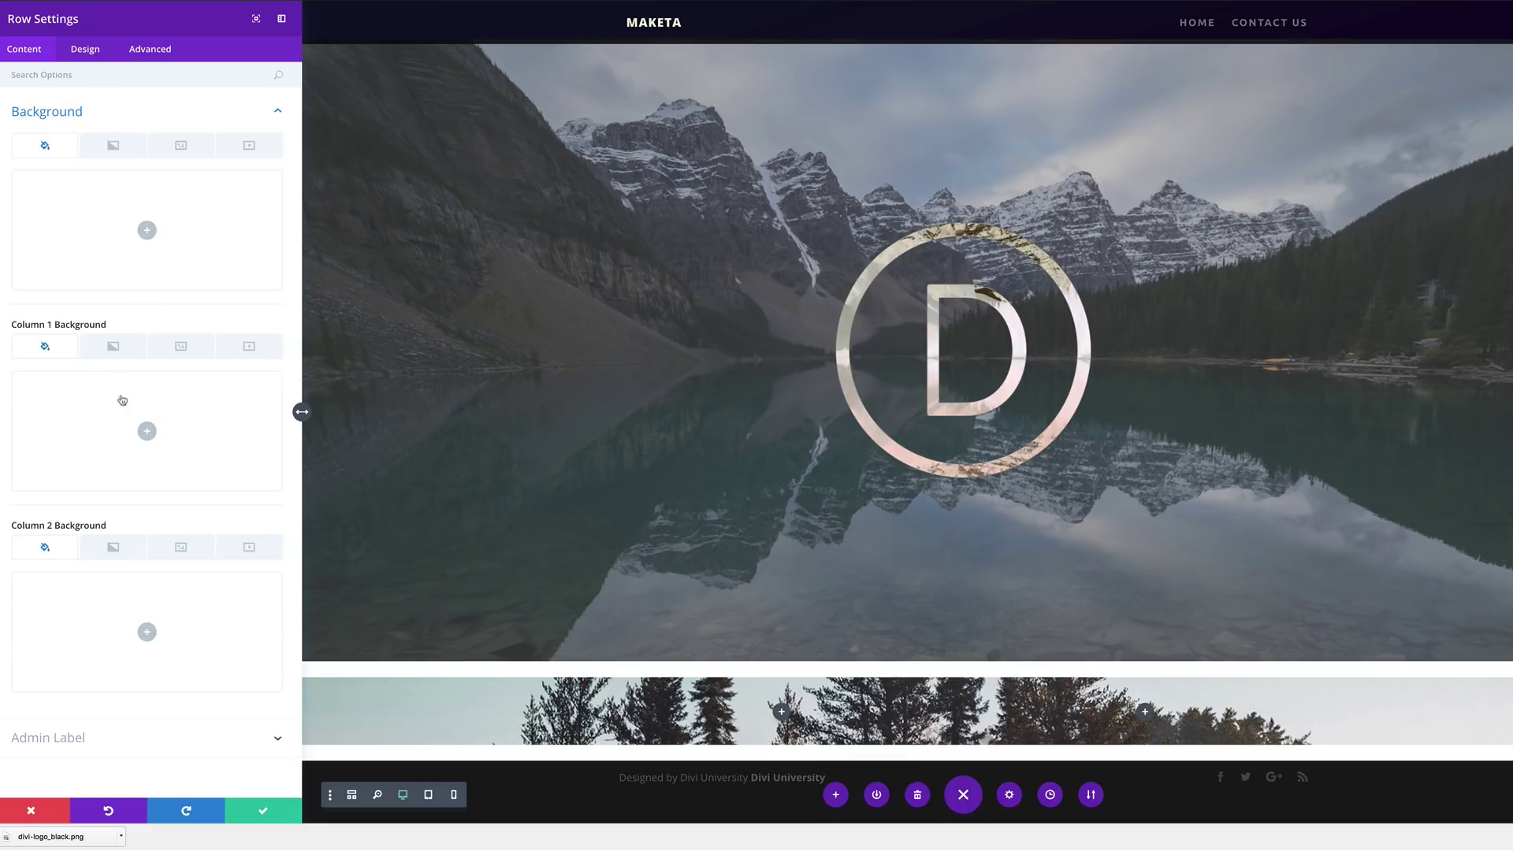
left_click(147, 432)
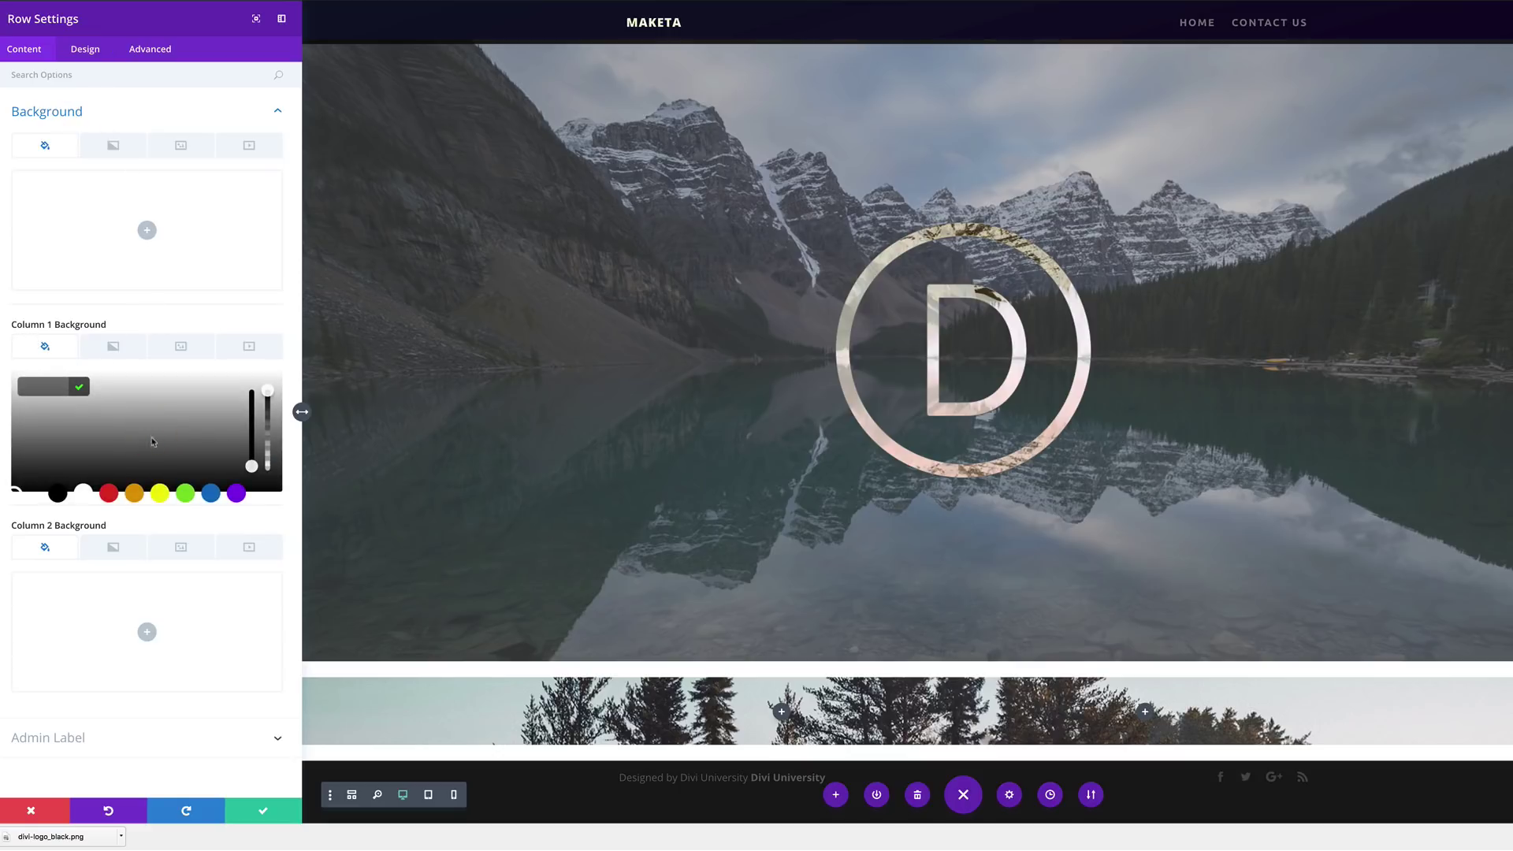
left_click(83, 494)
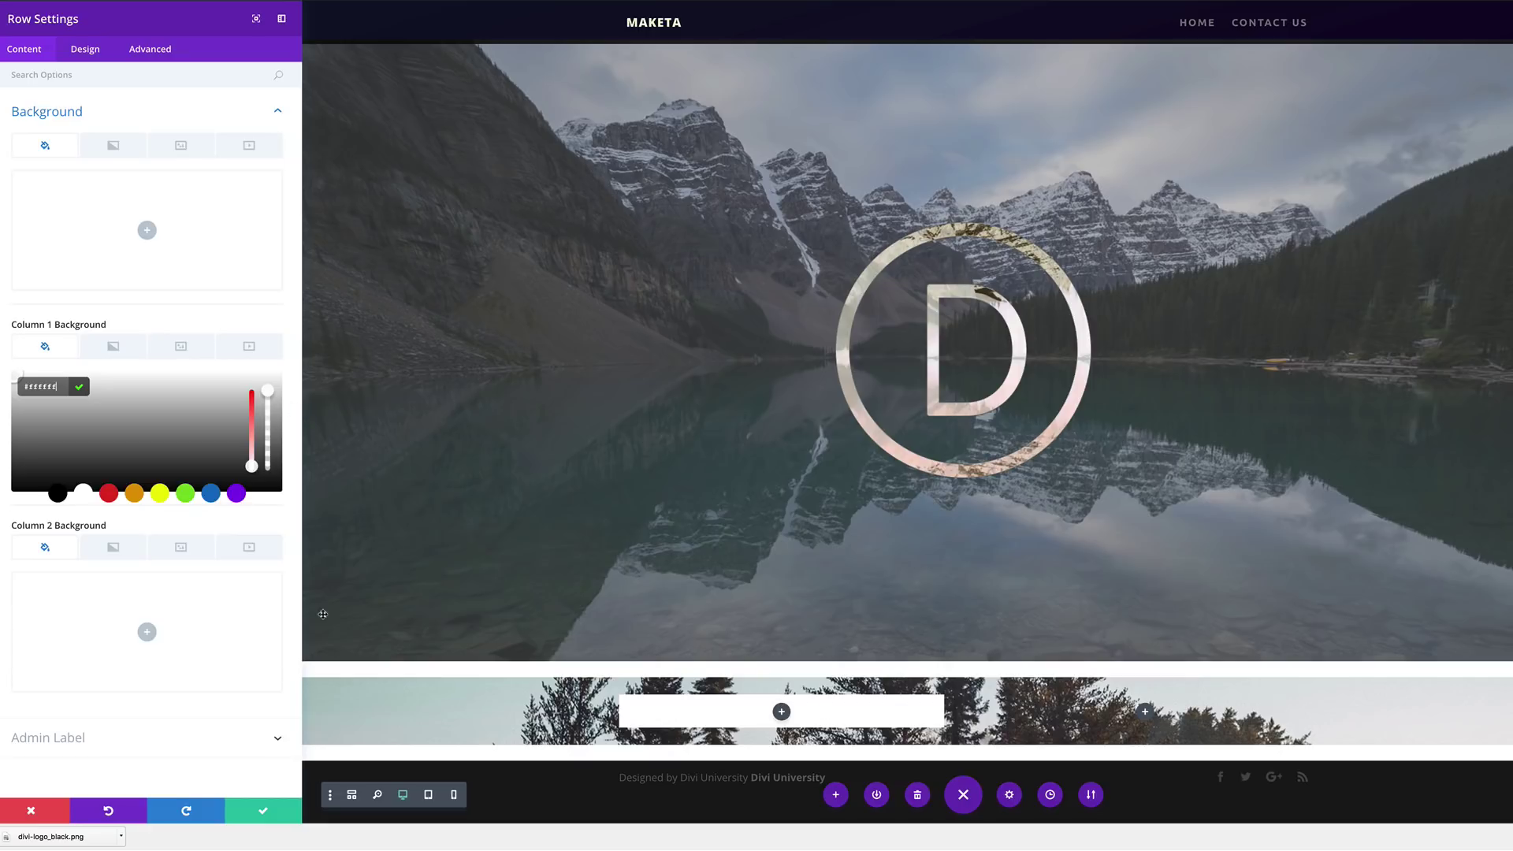
left_click(264, 811)
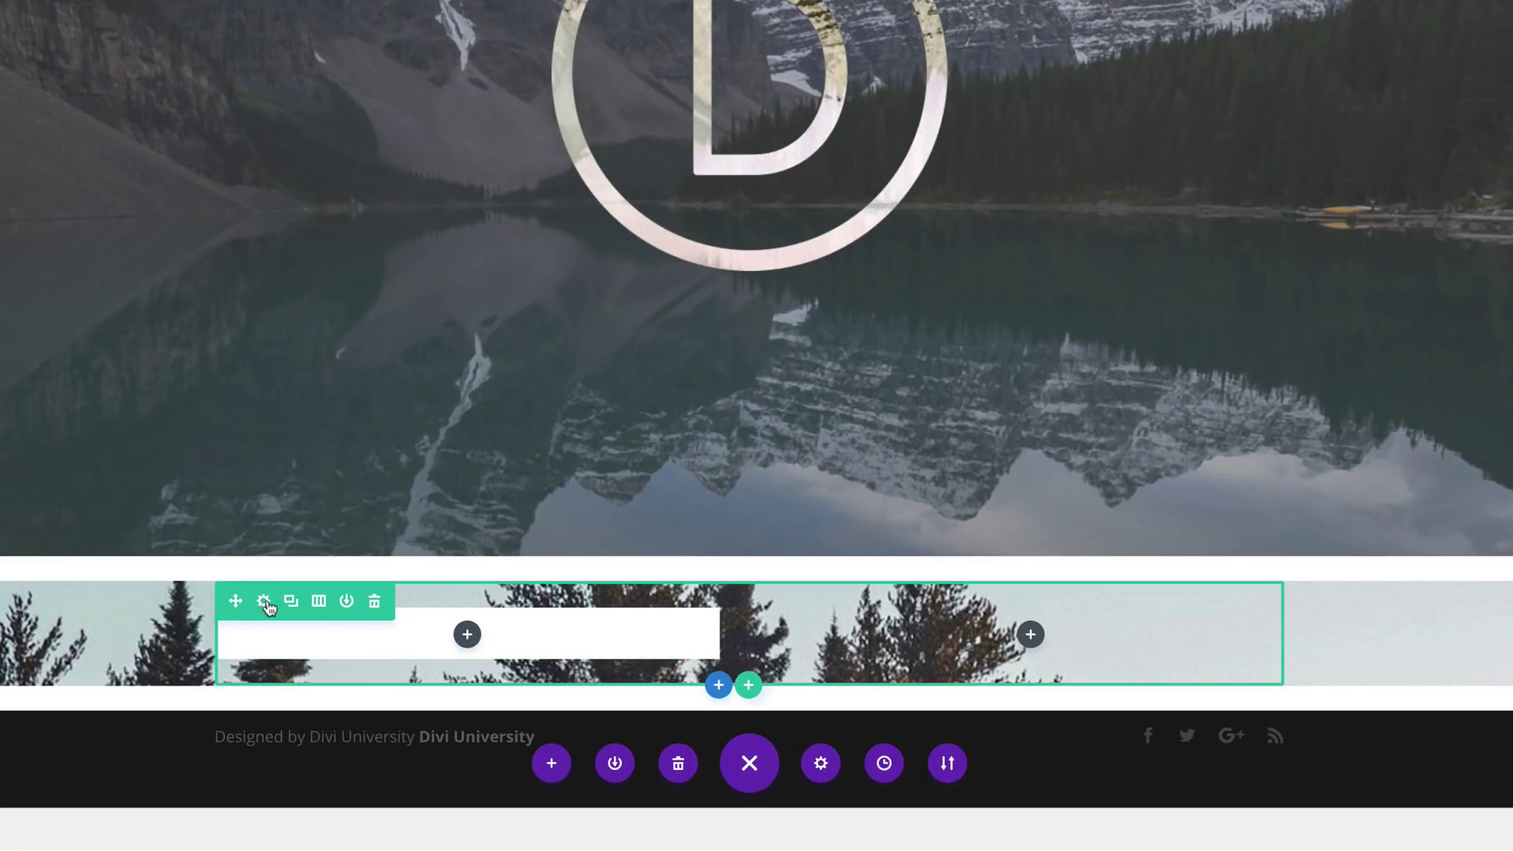
left_click(267, 603)
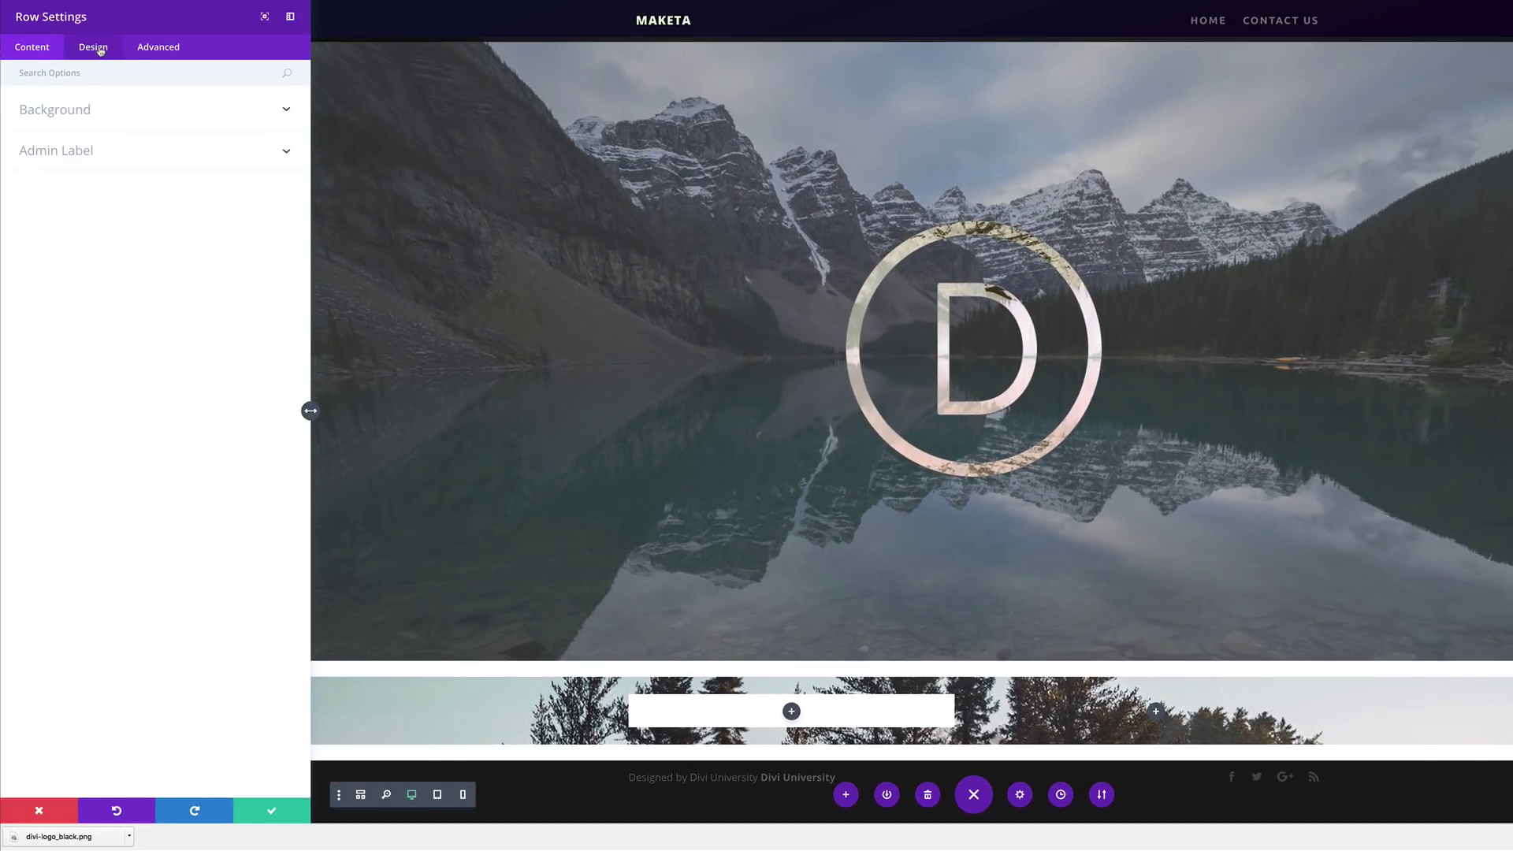
Step: Make the row full width with a custom width of 100%
left_click(100, 51)
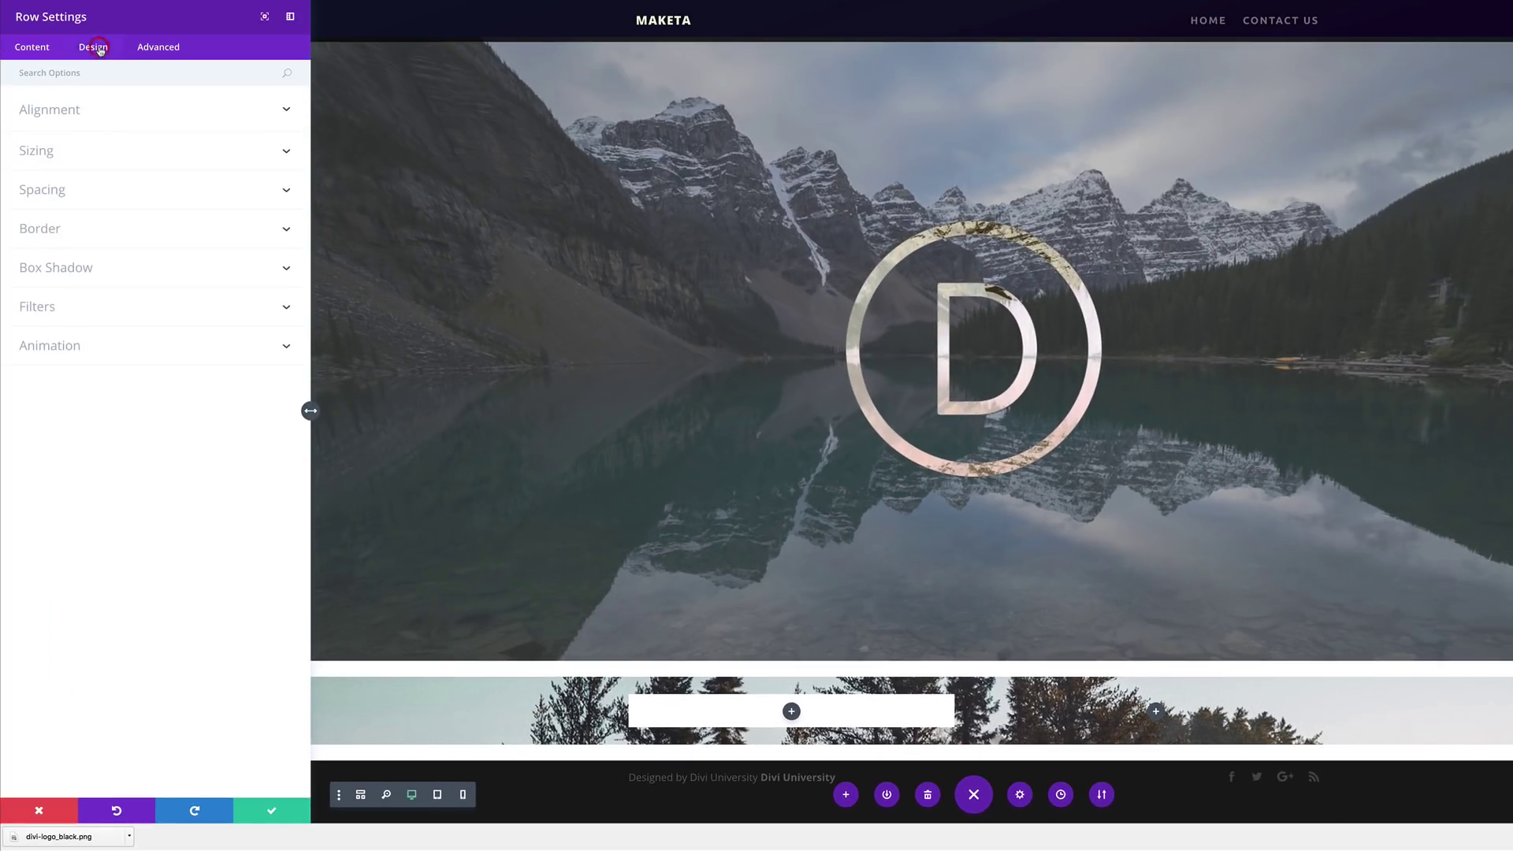
left_click(51, 154)
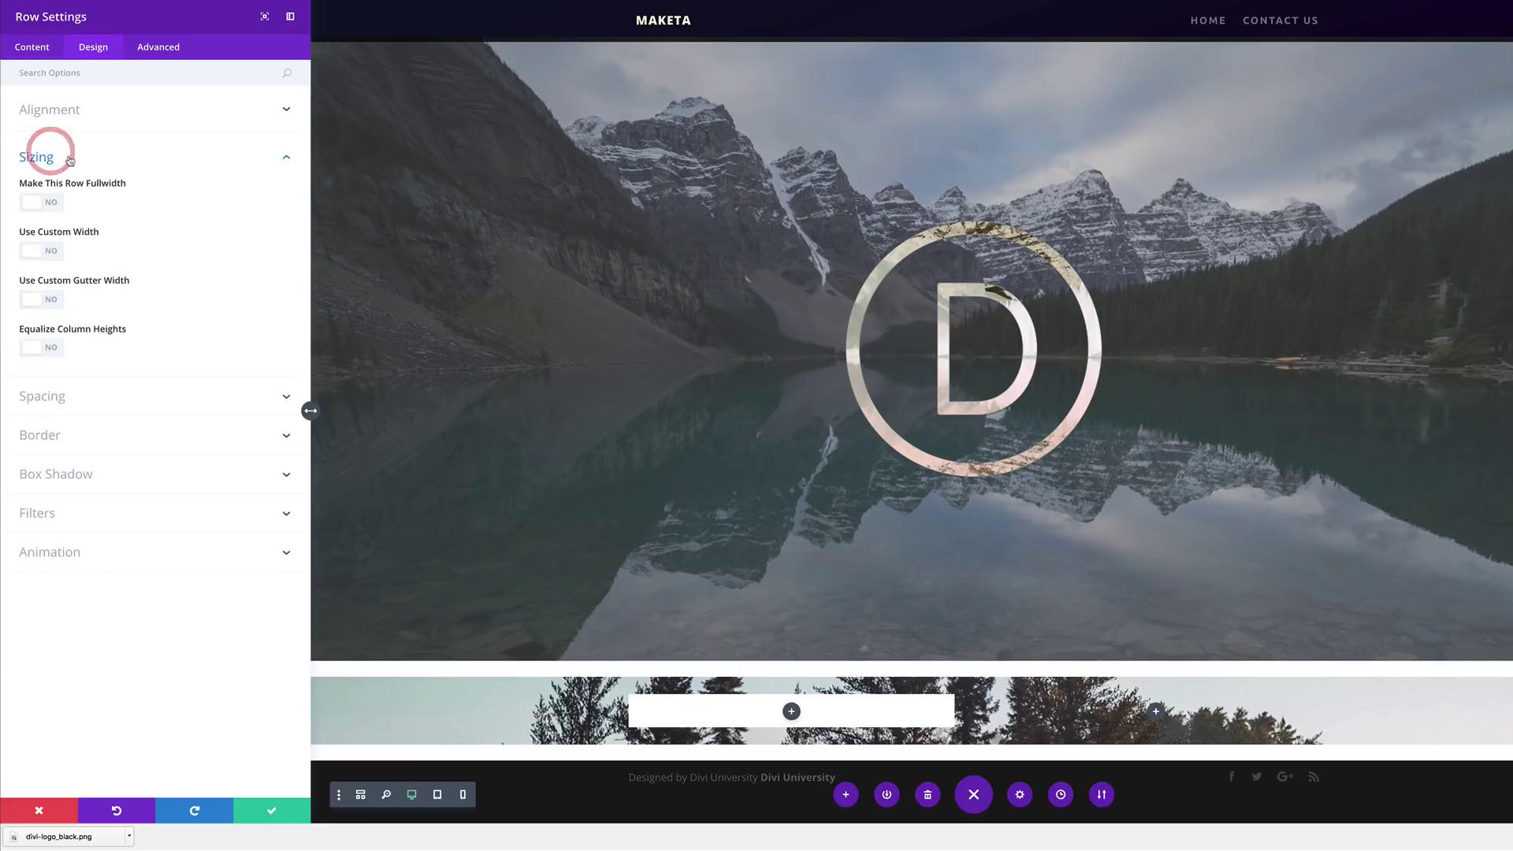
left_click(56, 204)
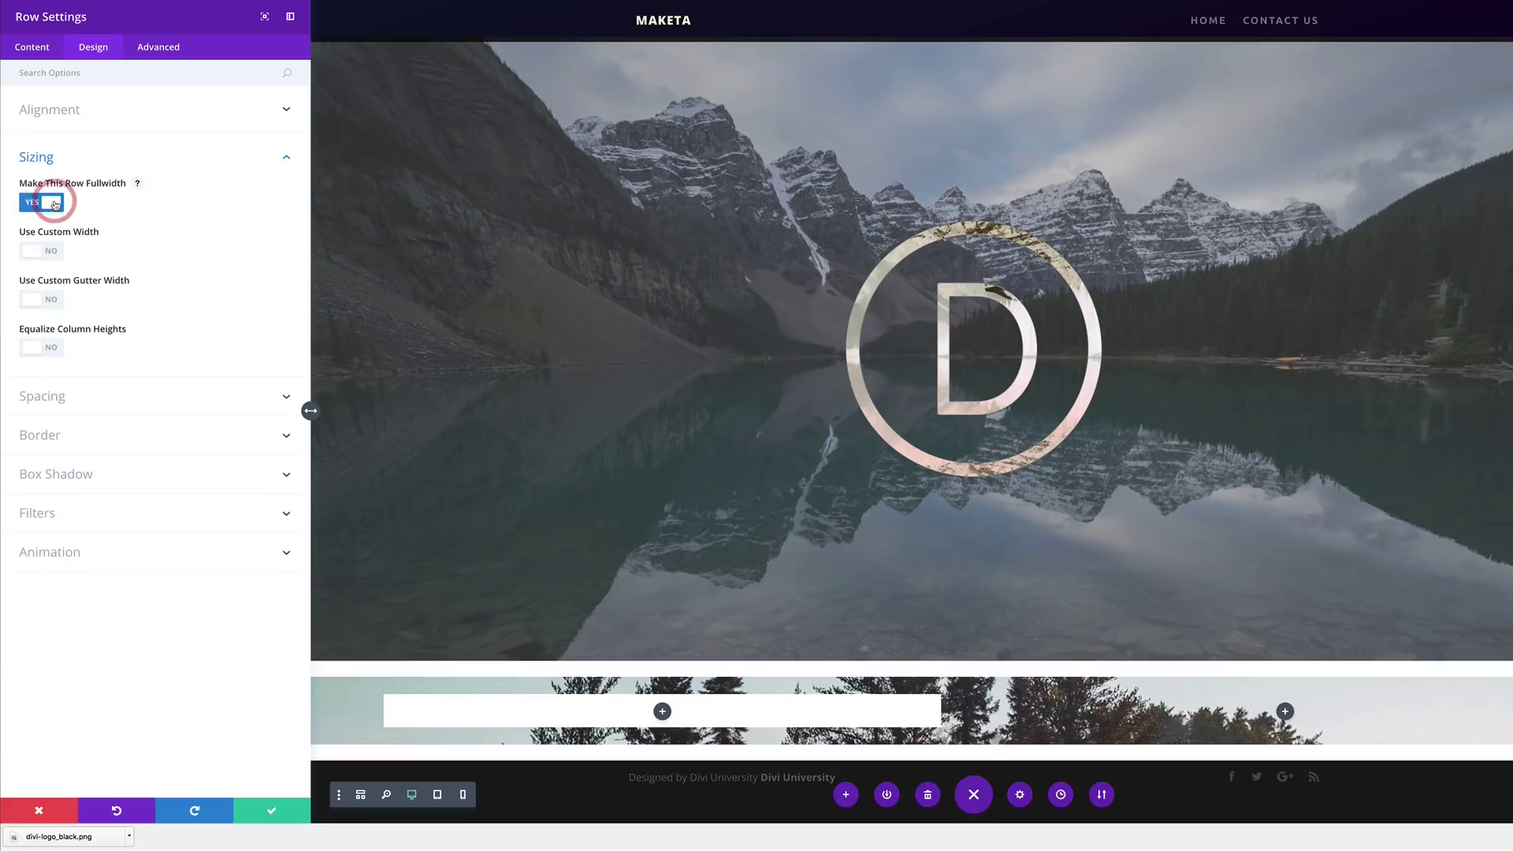
left_click(53, 251)
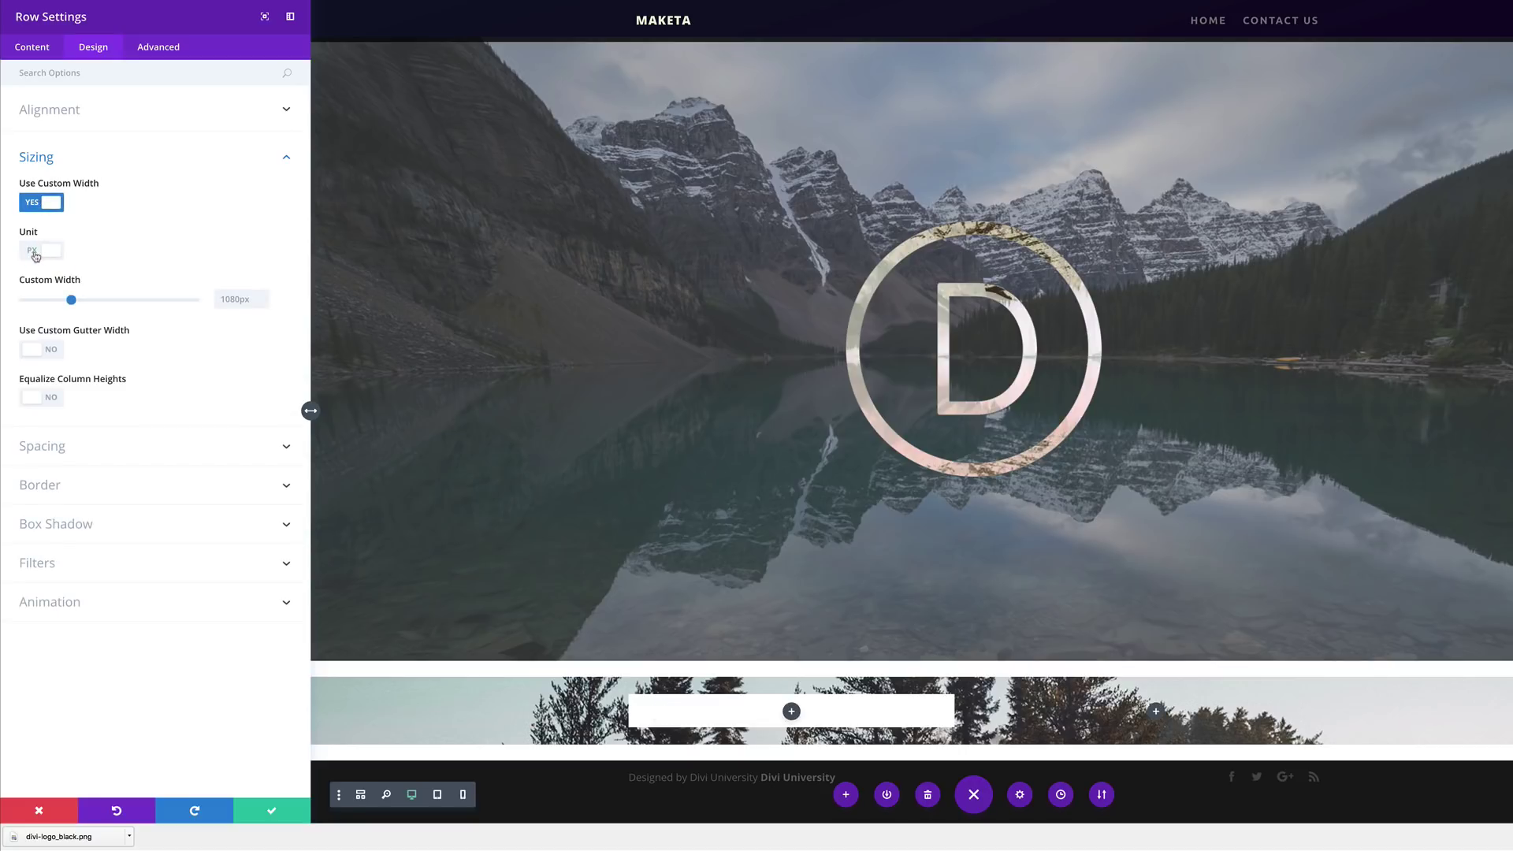
left_click(33, 252)
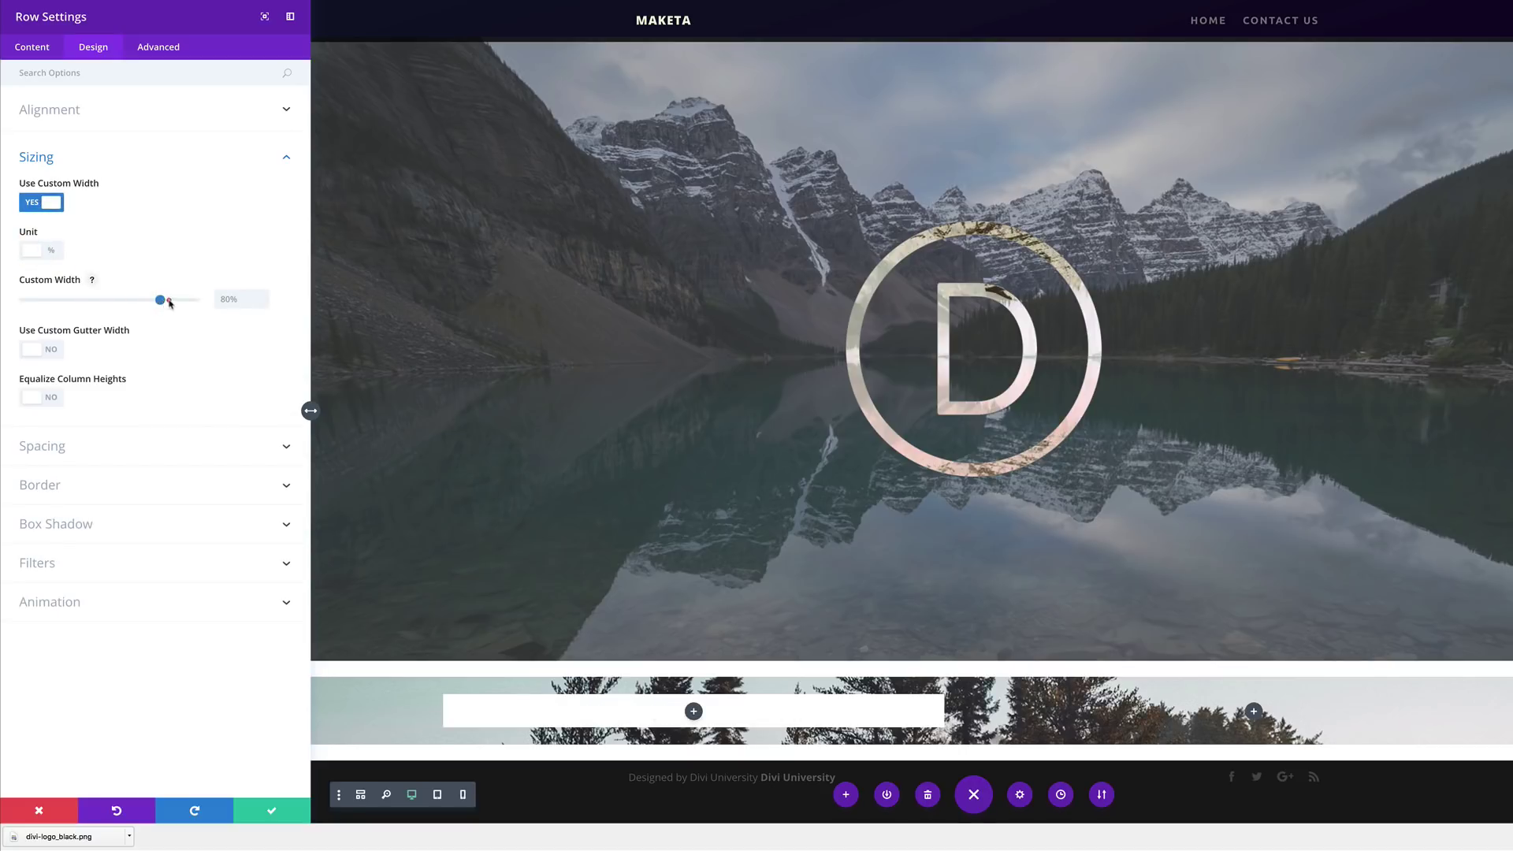
left_click_drag(170, 302, 207, 306)
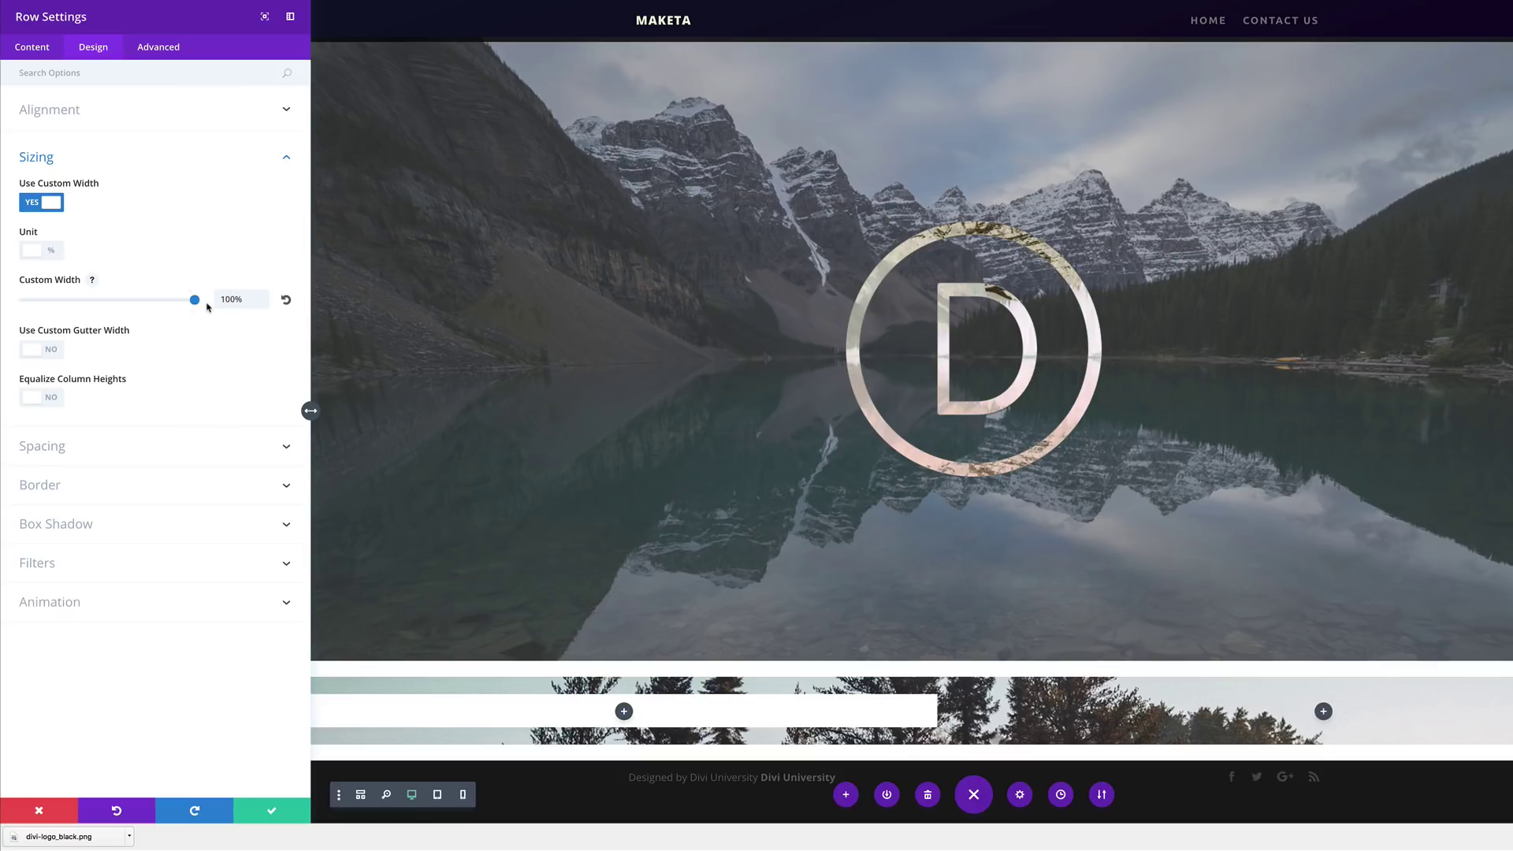
Step: Set the row's gutter width to 1 and equalize column heights
left_click(53, 352)
left_click(81, 400)
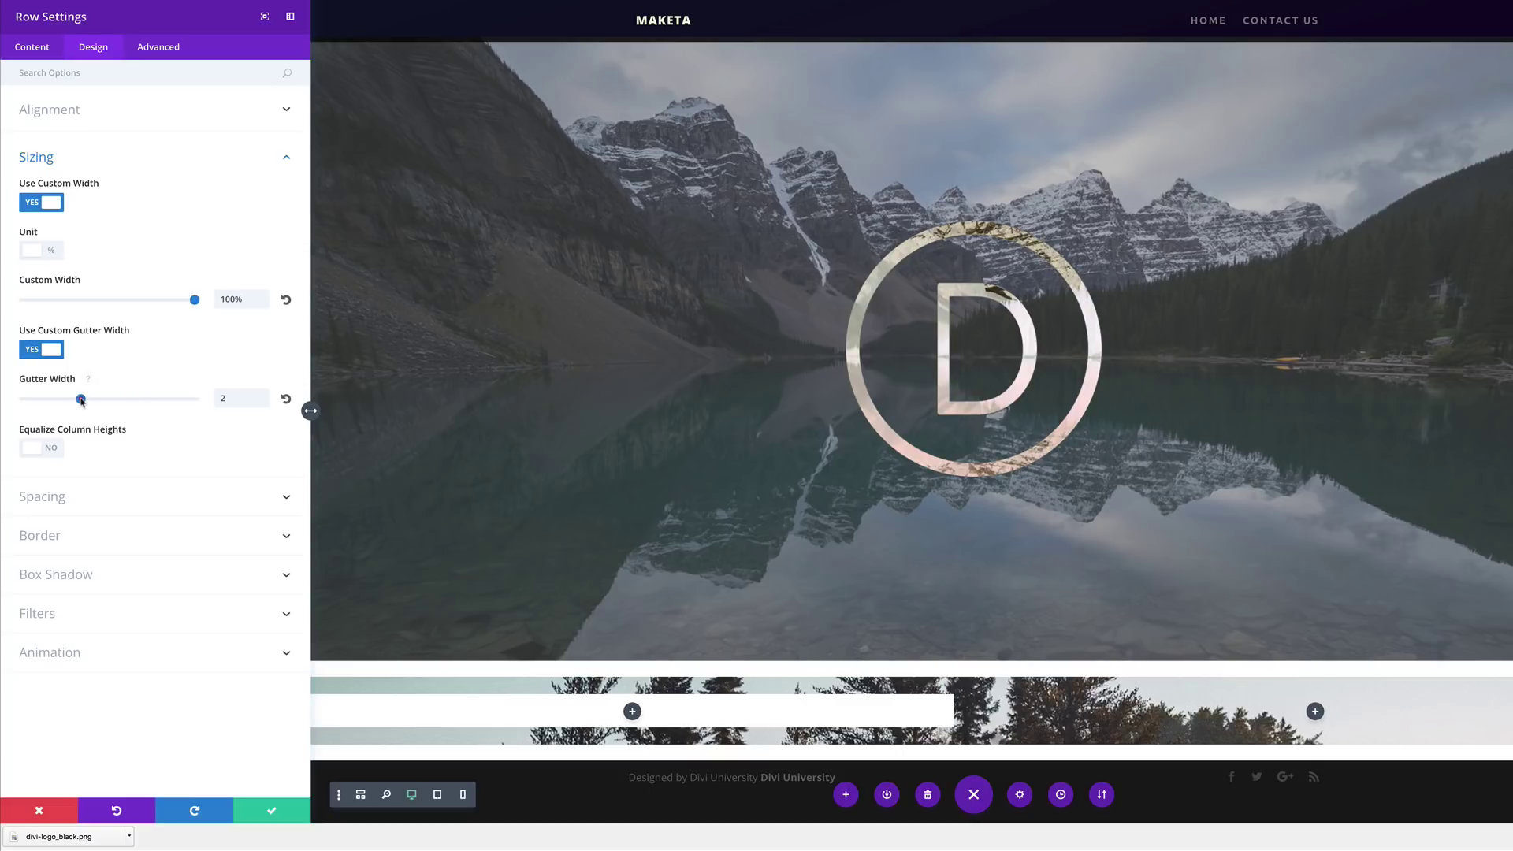
left_click_drag(71, 402, 13, 403)
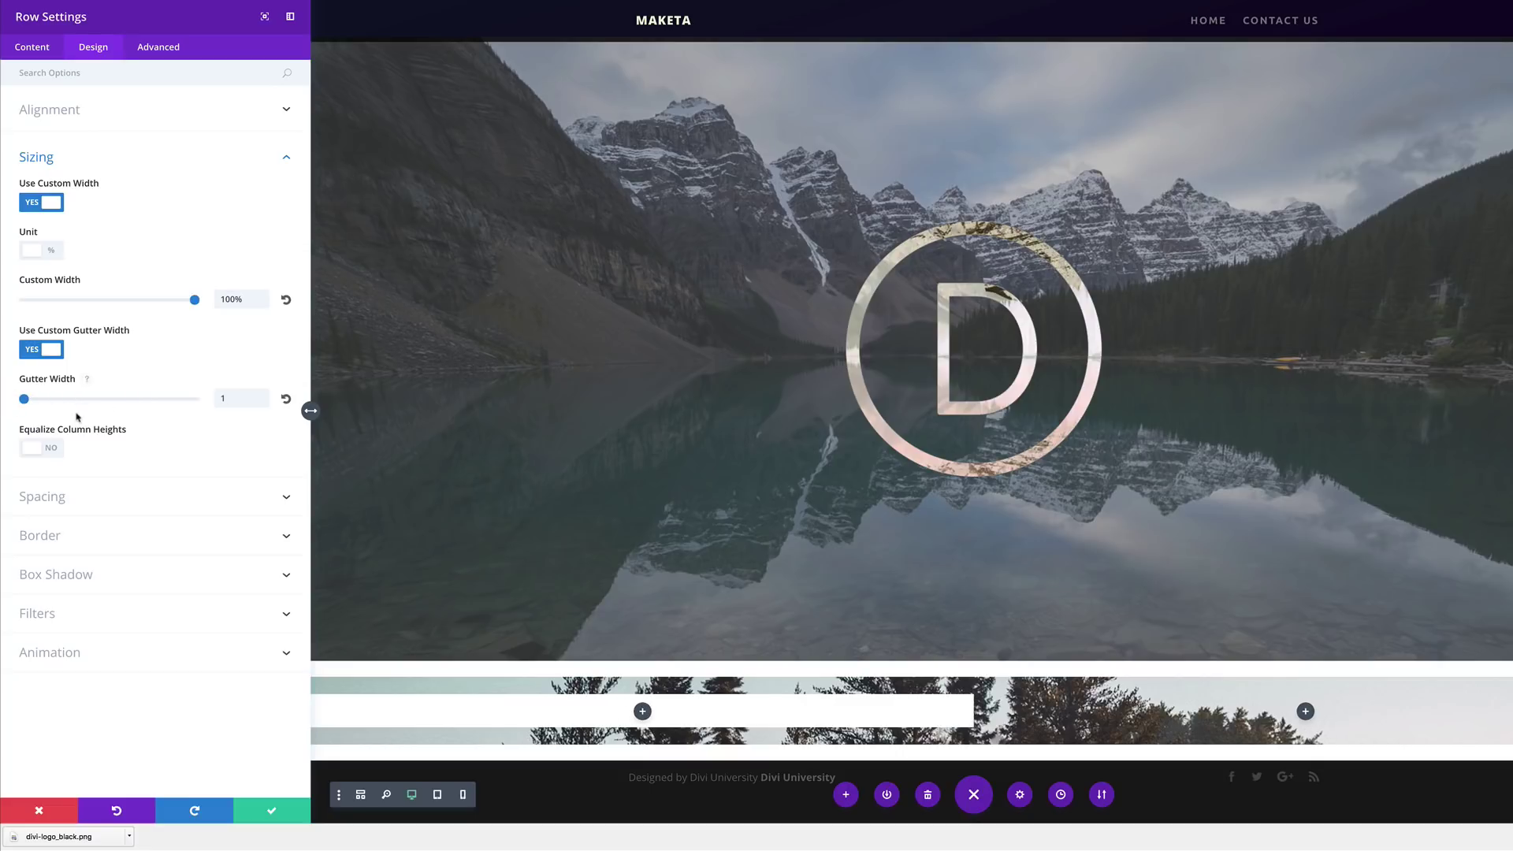
left_click(54, 451)
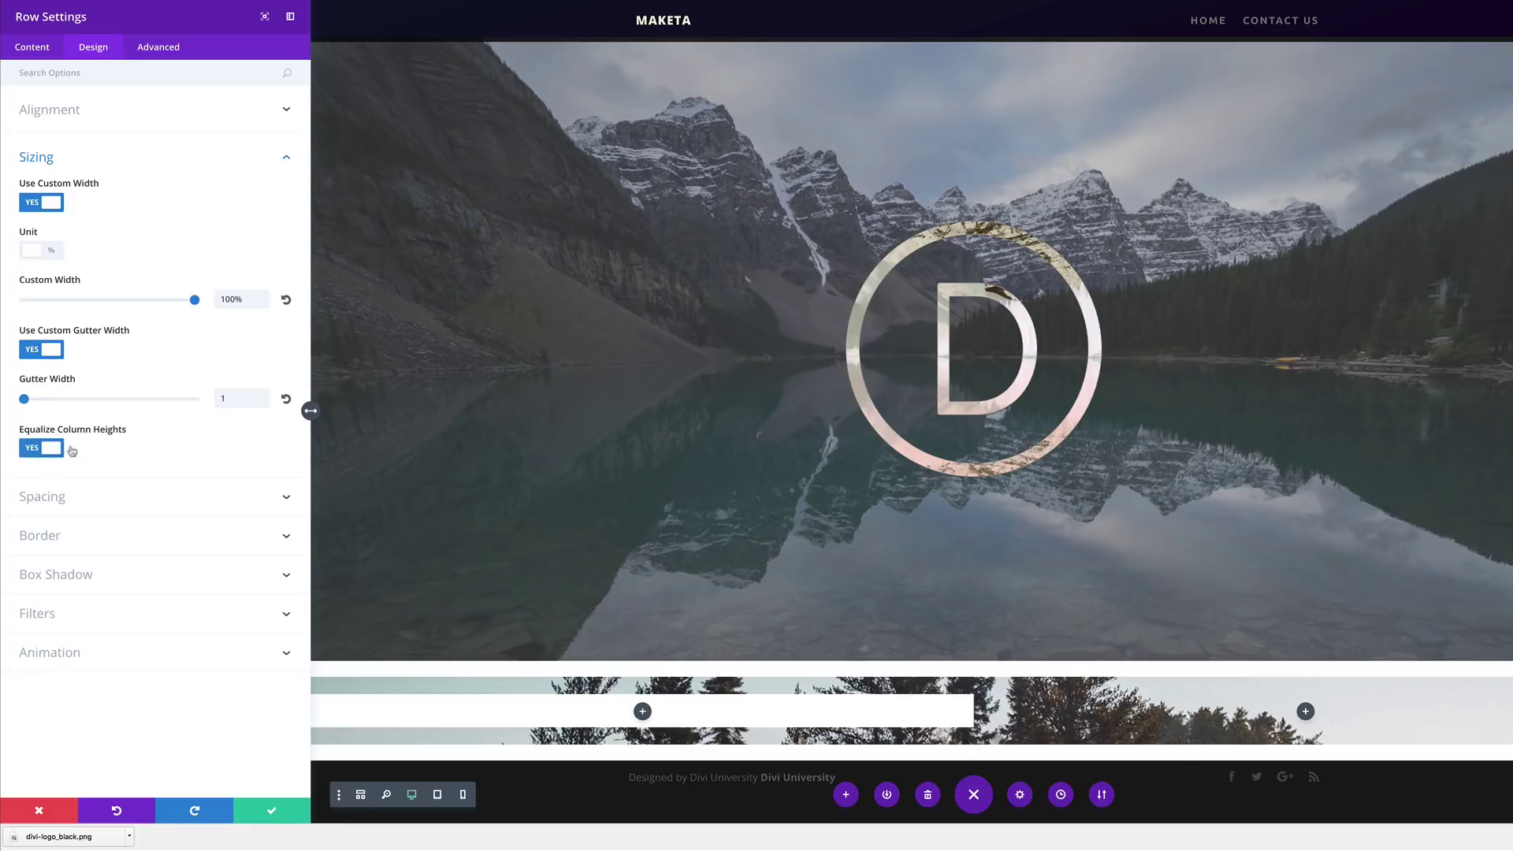
Step: Set the row's custom padding to 0 on all four sides
left_click(52, 499)
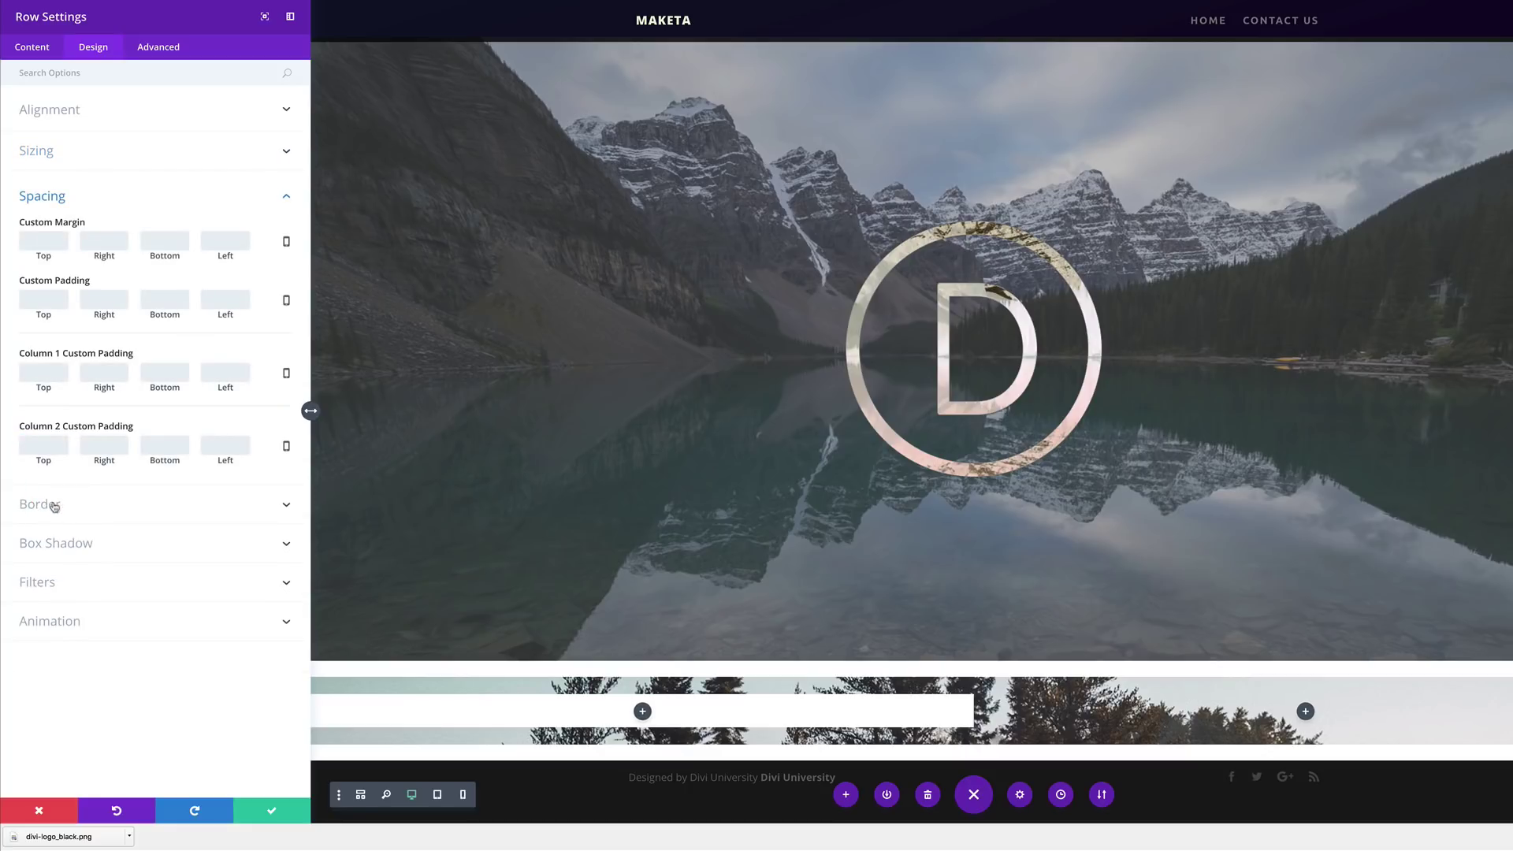
type("0")
left_click(104, 300)
type("0")
left_click(162, 301)
type("0")
left_click(225, 301)
type("0")
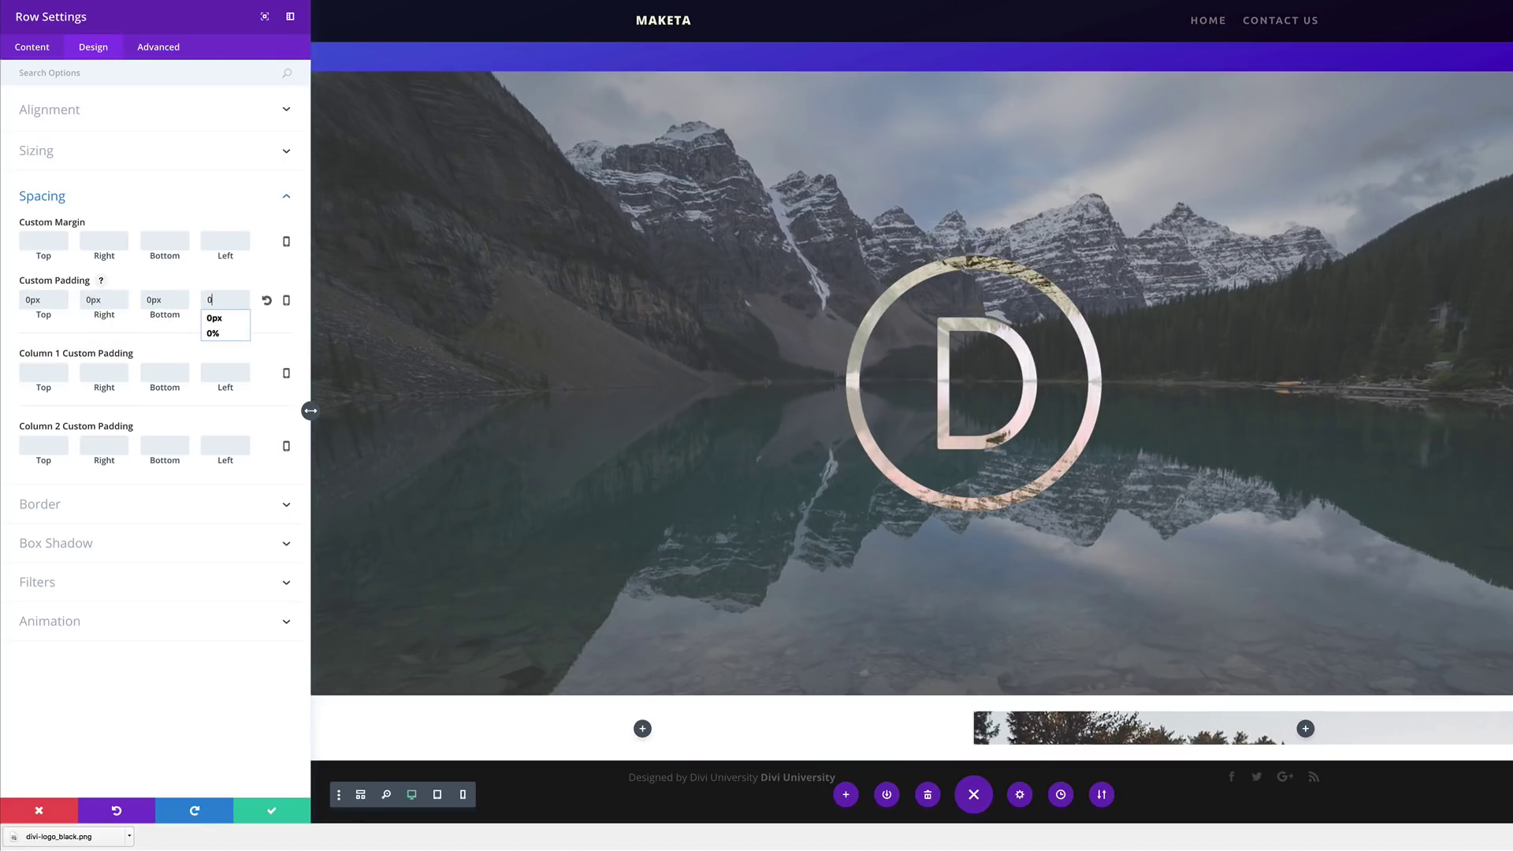
left_click(277, 323)
Step: Give Column 1 40px padding on top, right, bottom and left
left_click(43, 373)
type("40px")
left_click(109, 375)
type("40px")
left_click(156, 375)
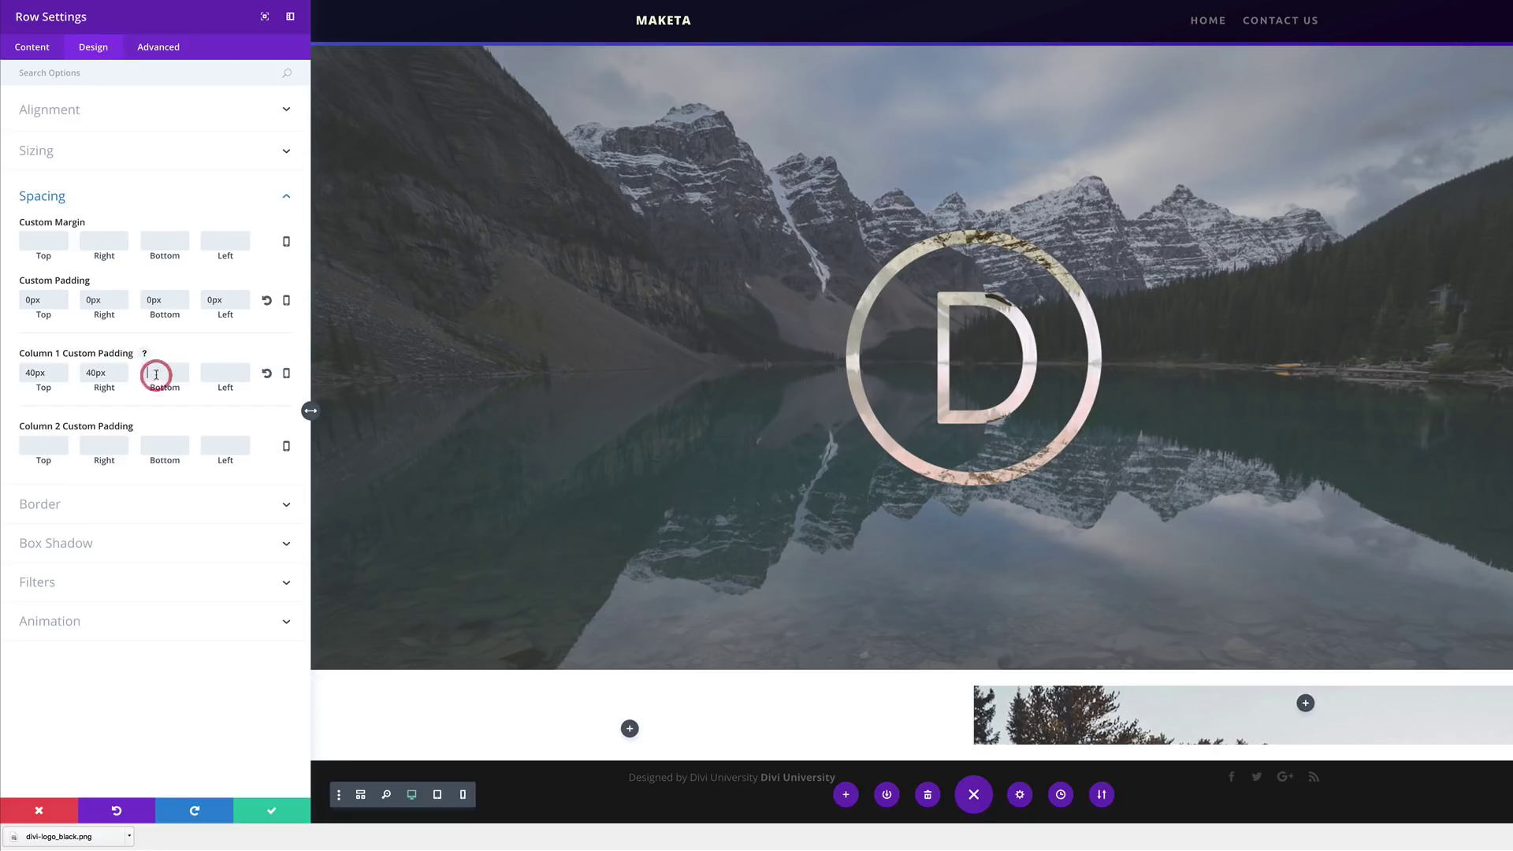
type("40px")
left_click(223, 373)
type("40px")
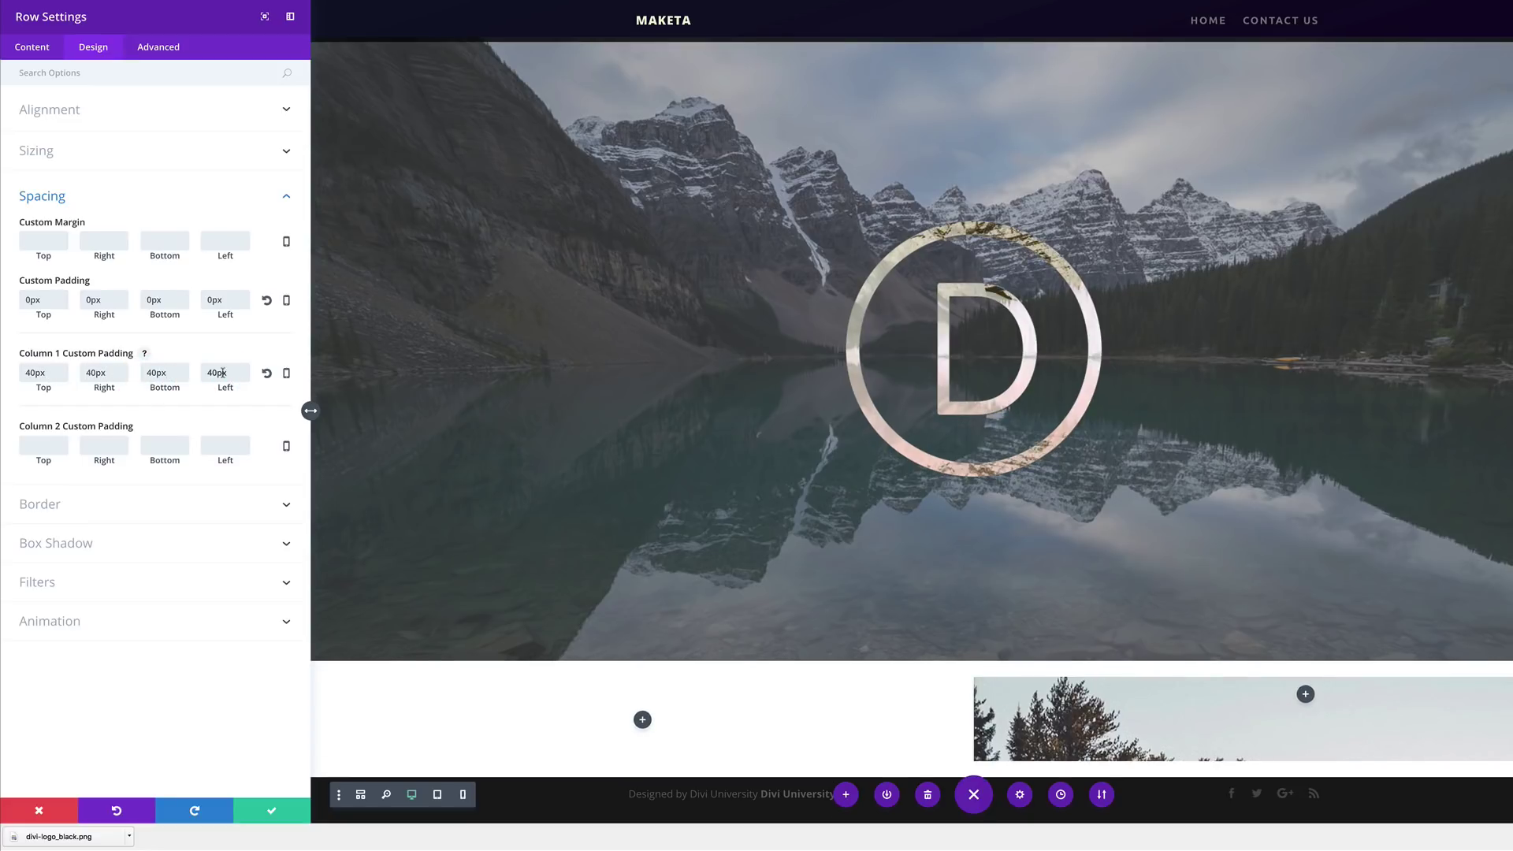
Step: Set the row's blend mode to Screen and save the row settings
left_click(47, 583)
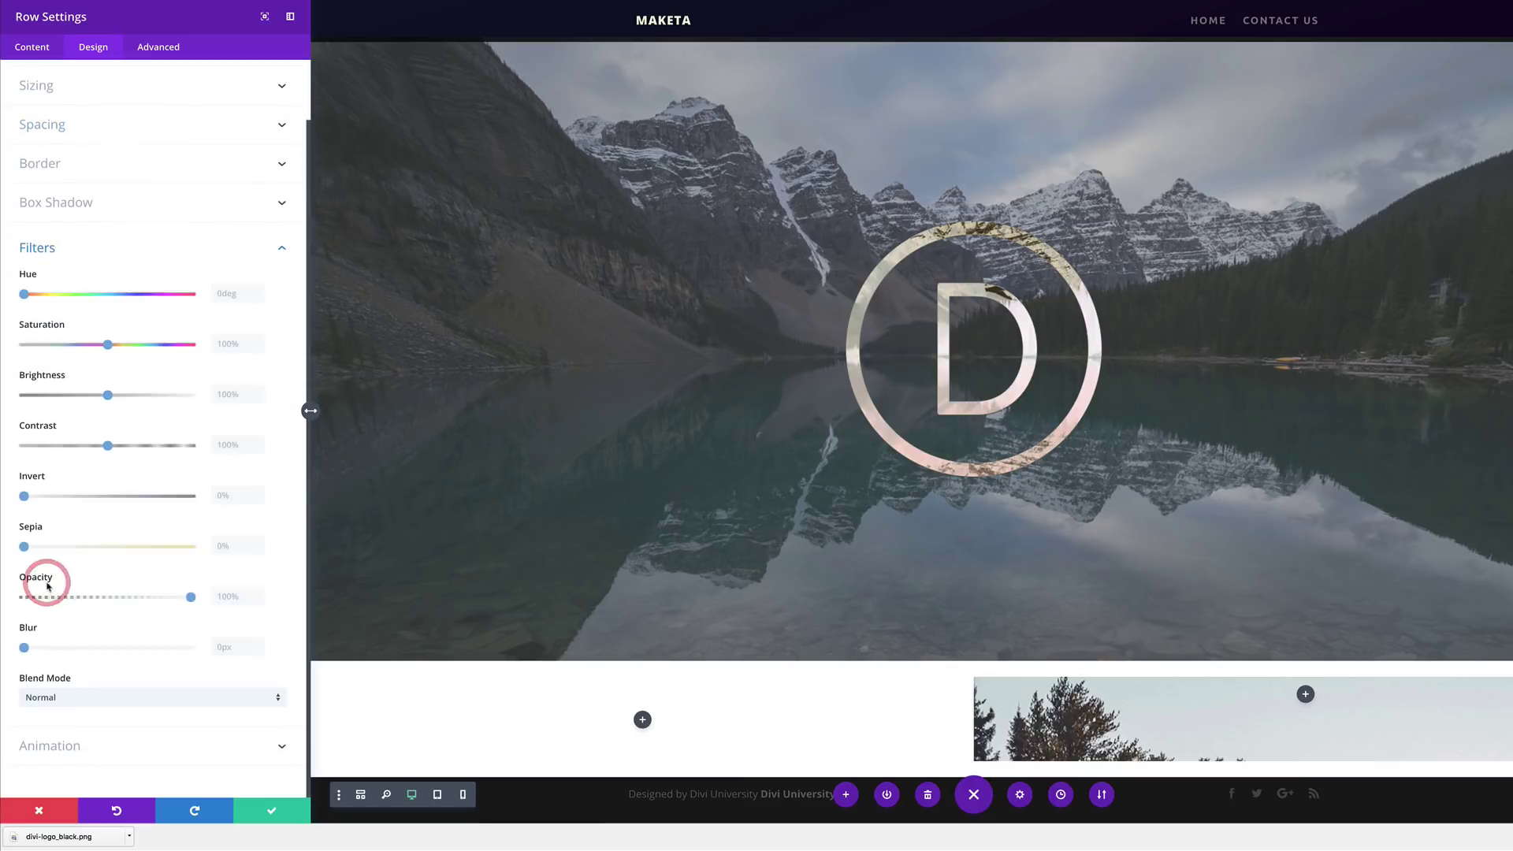
left_click(123, 698)
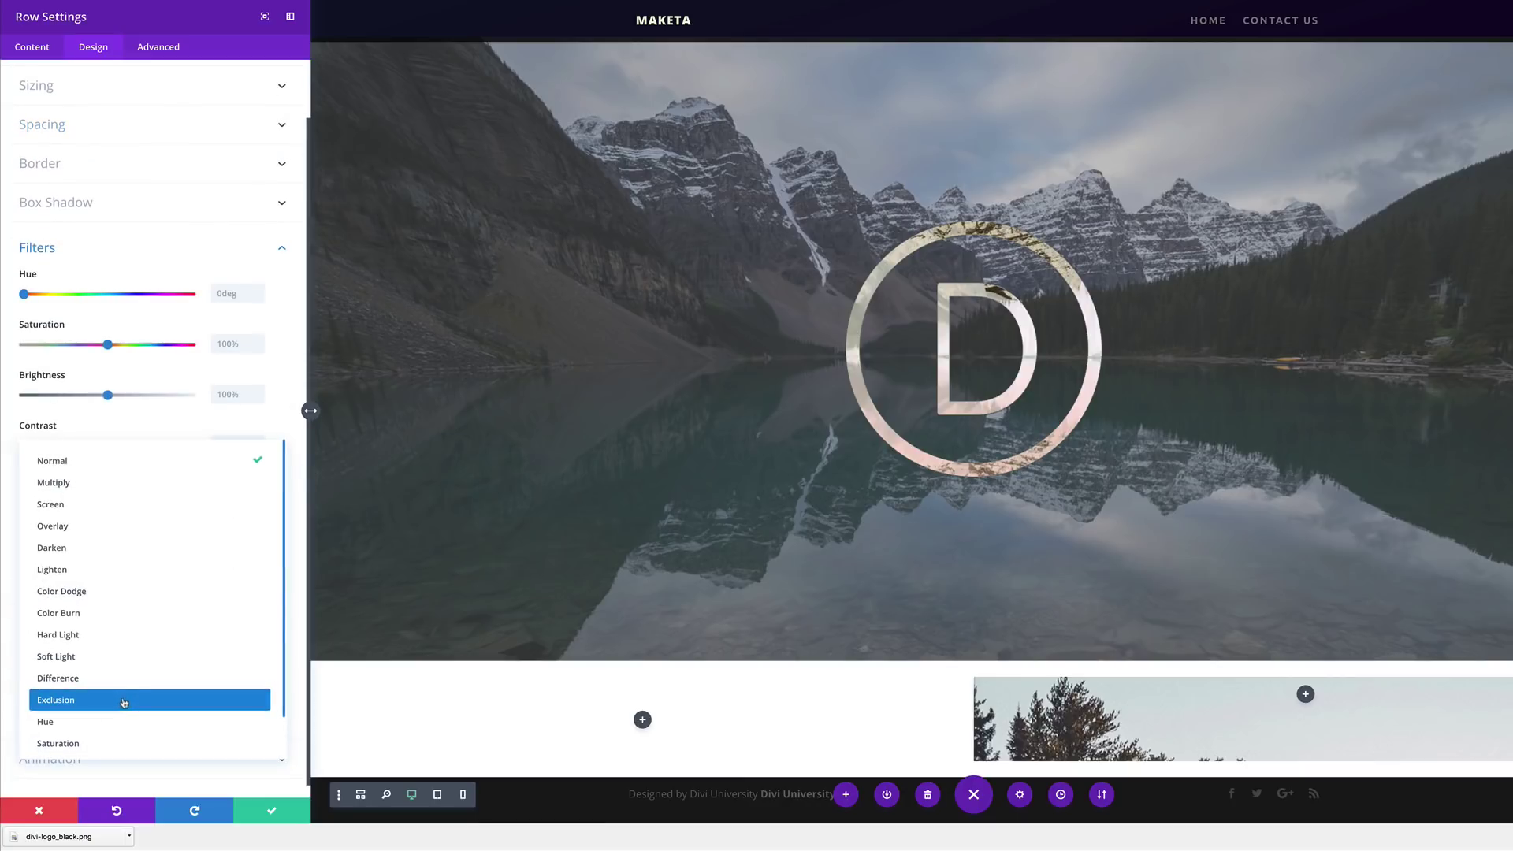
scroll(60, 457, "down", 1)
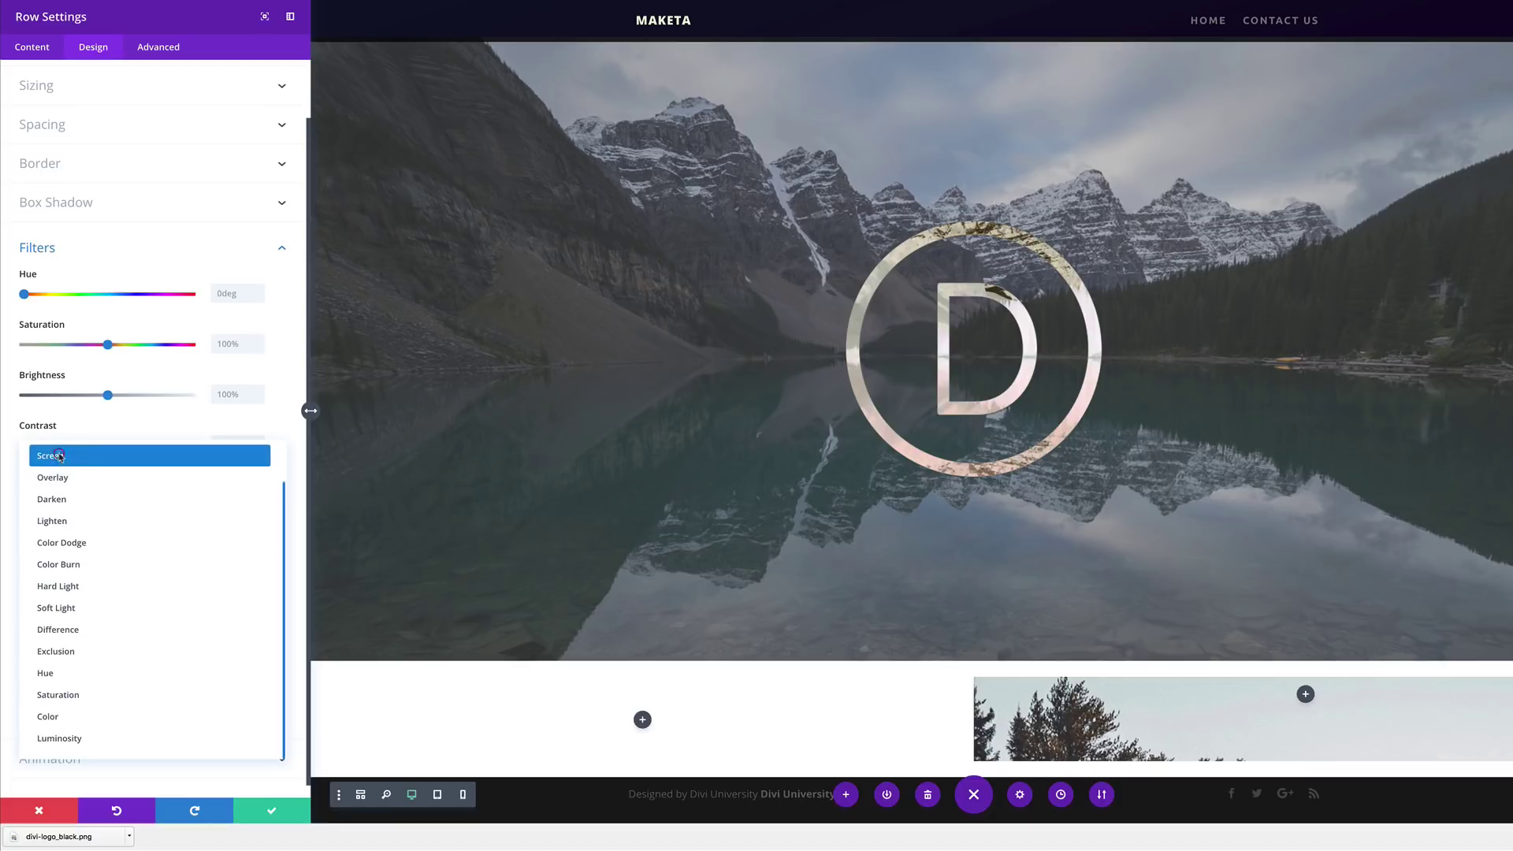
left_click(60, 457)
left_click(271, 813)
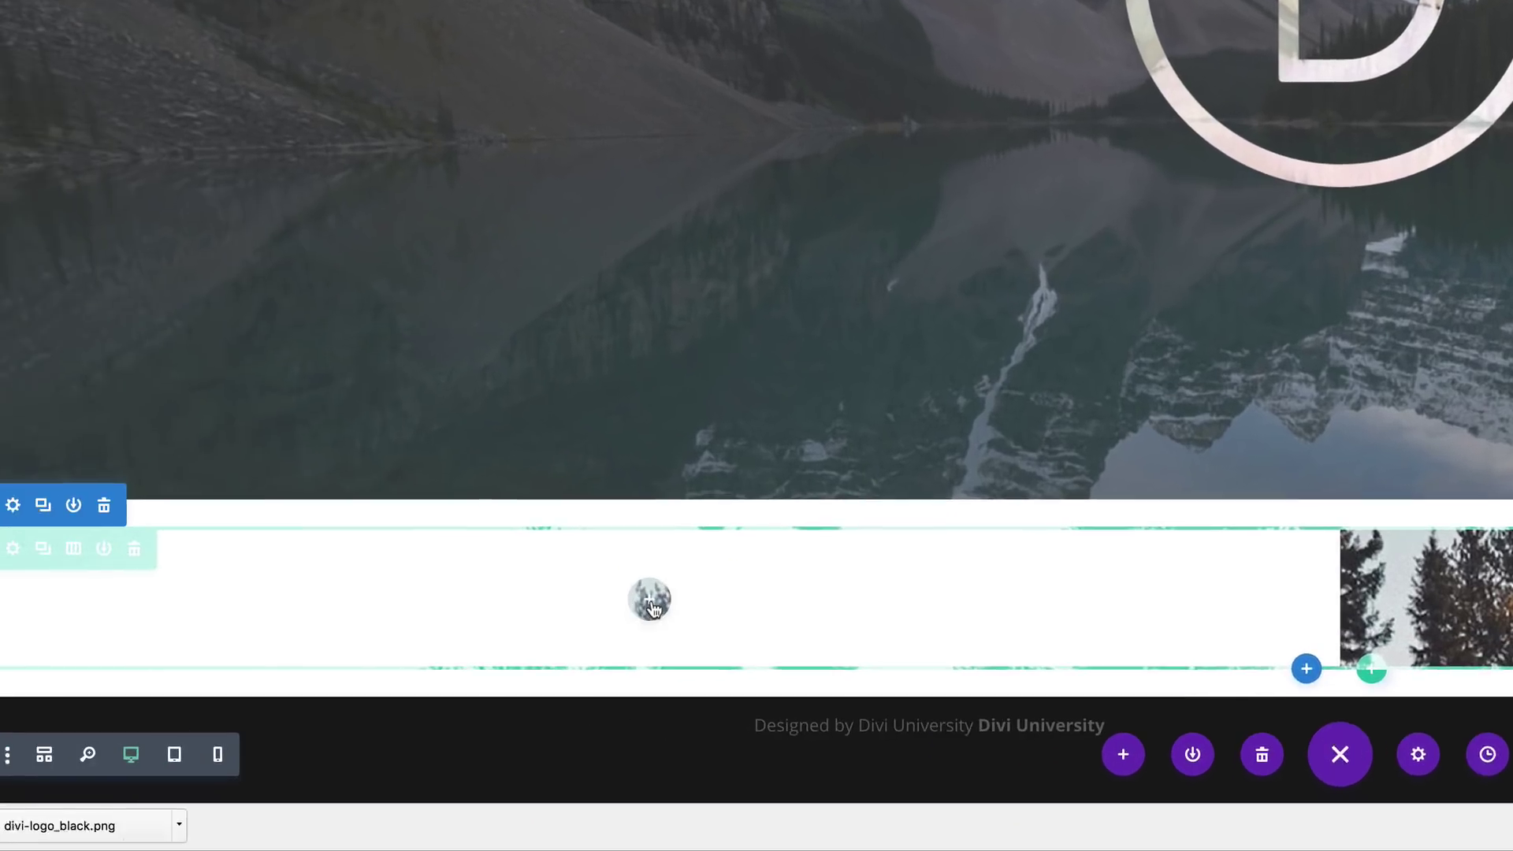
Step: Insert a Text module into the white section's left column
left_click(182, 644)
left_click(638, 291)
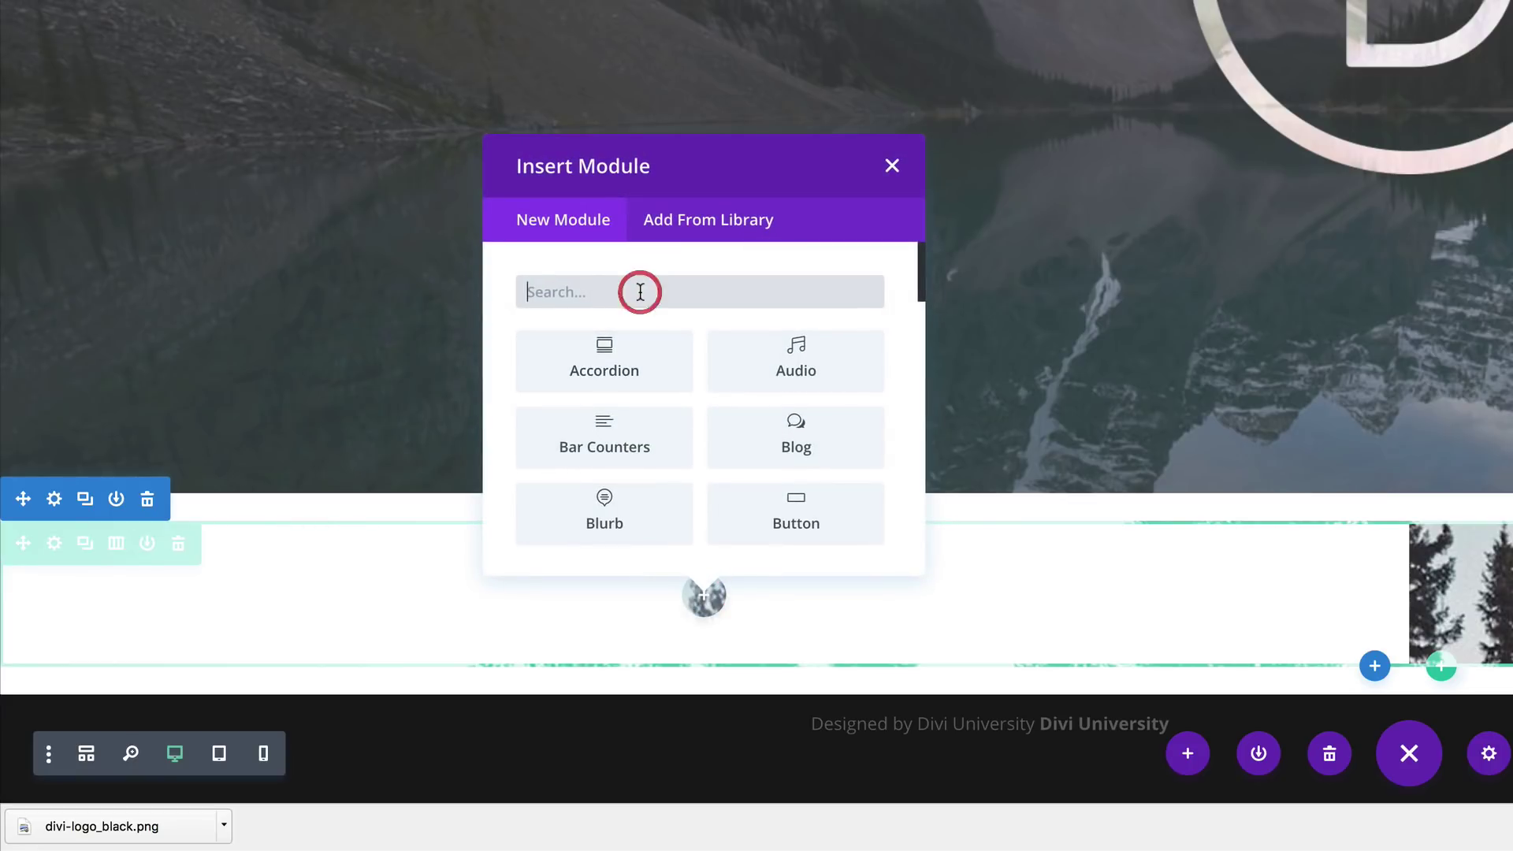
type("text")
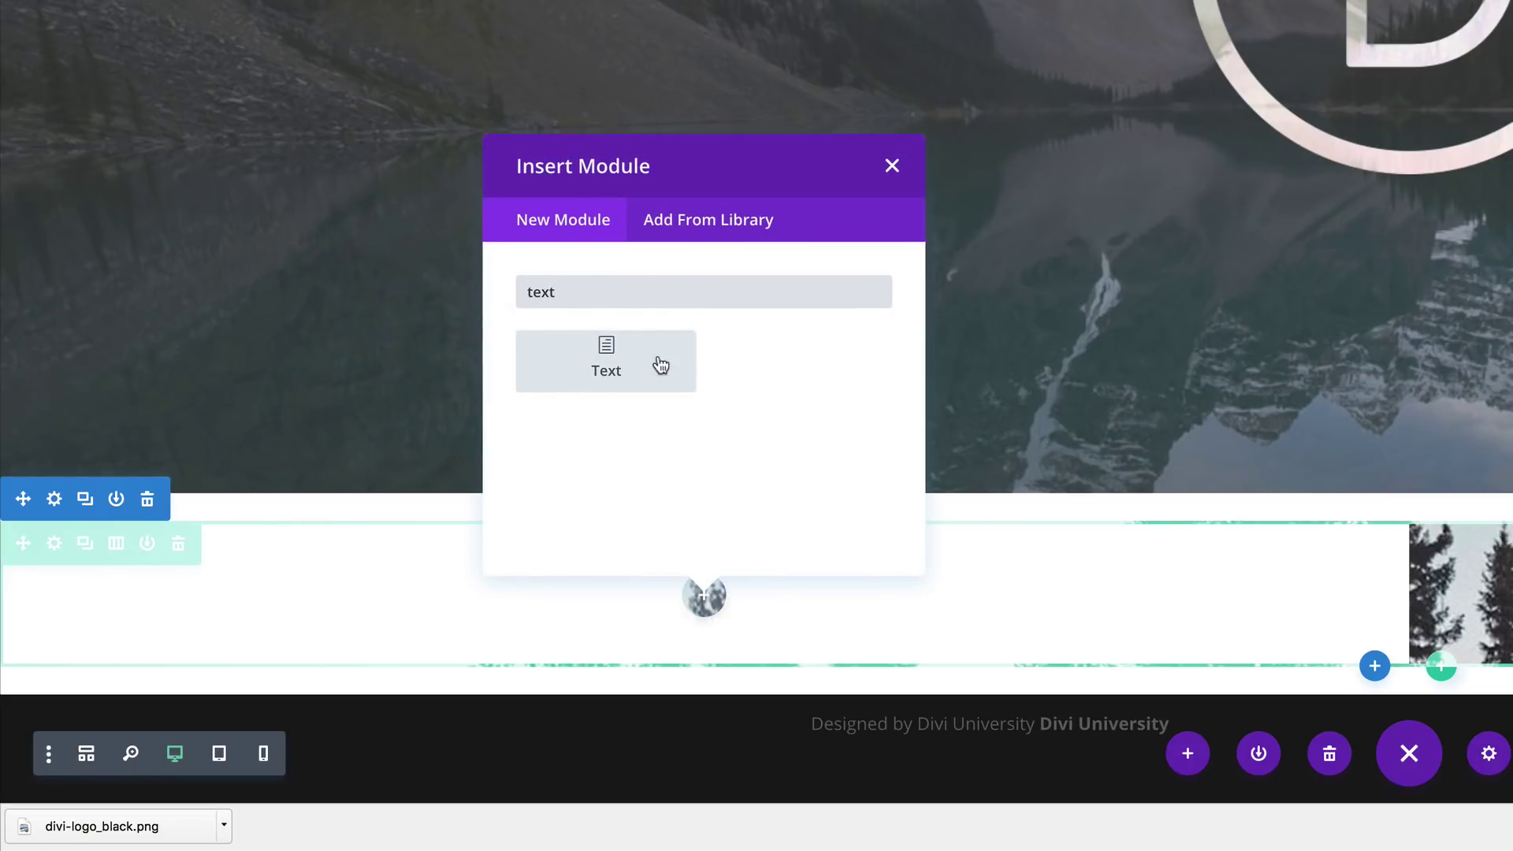
left_click(658, 365)
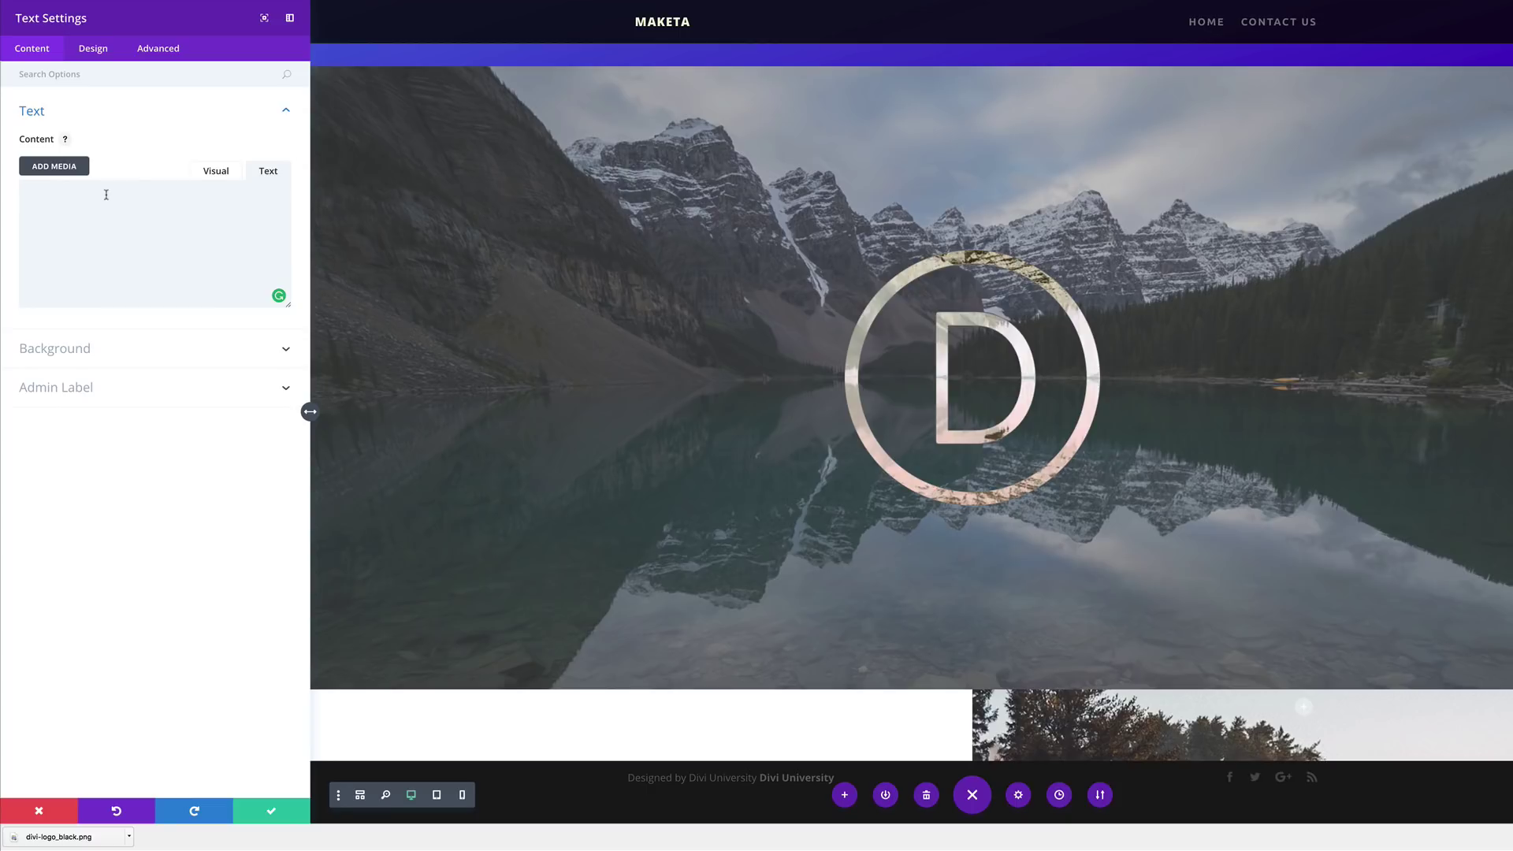
Step: Type 'The Only Tool You'll Ever Need' and format it as Heading 2
left_click(215, 171)
type("The Only Tool You'll Ever Need")
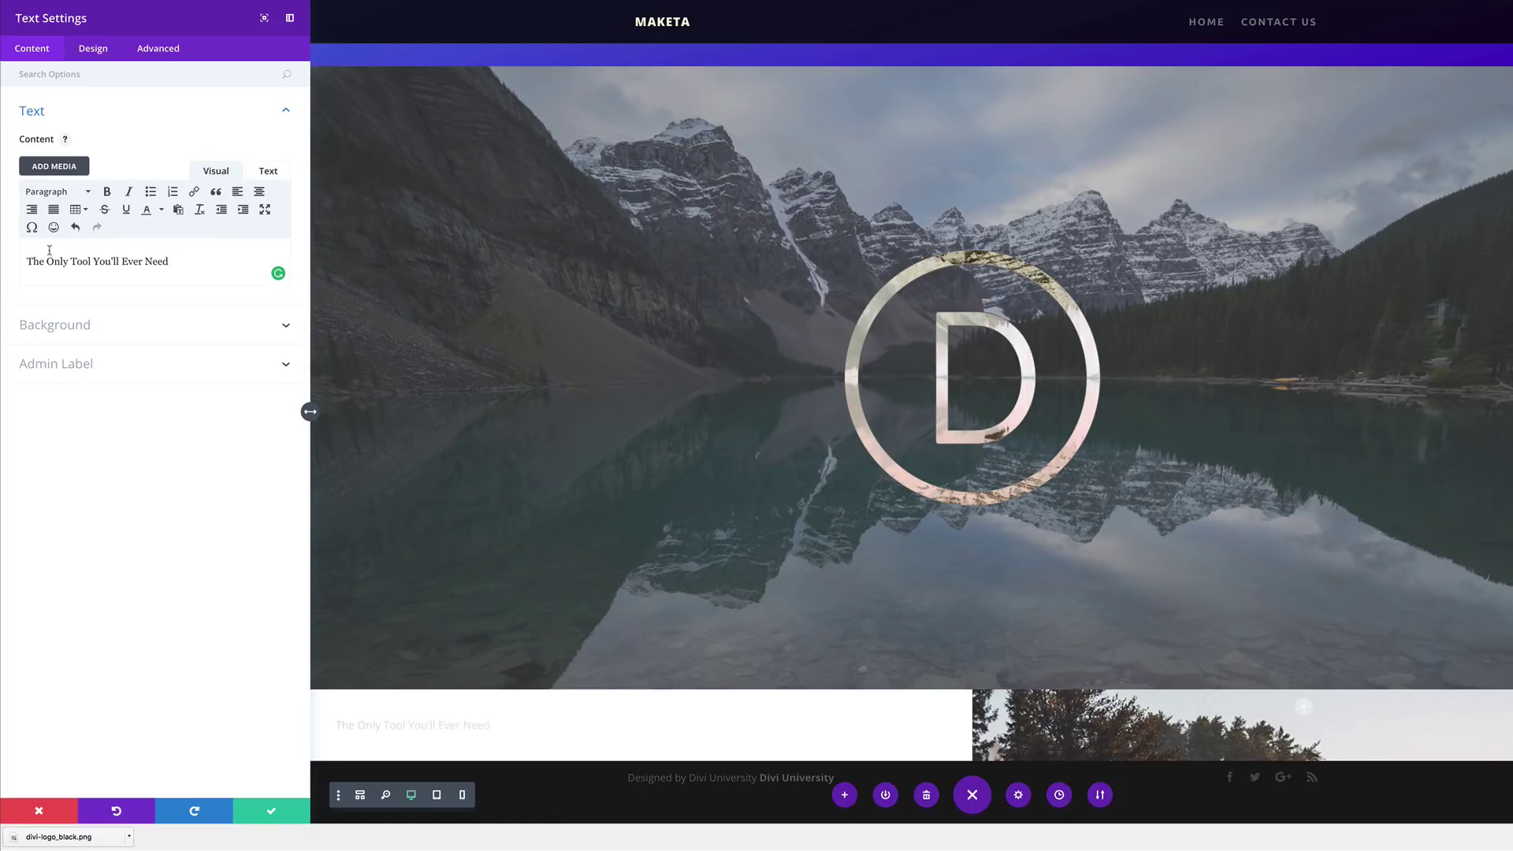
left_click_drag(177, 259, 17, 259)
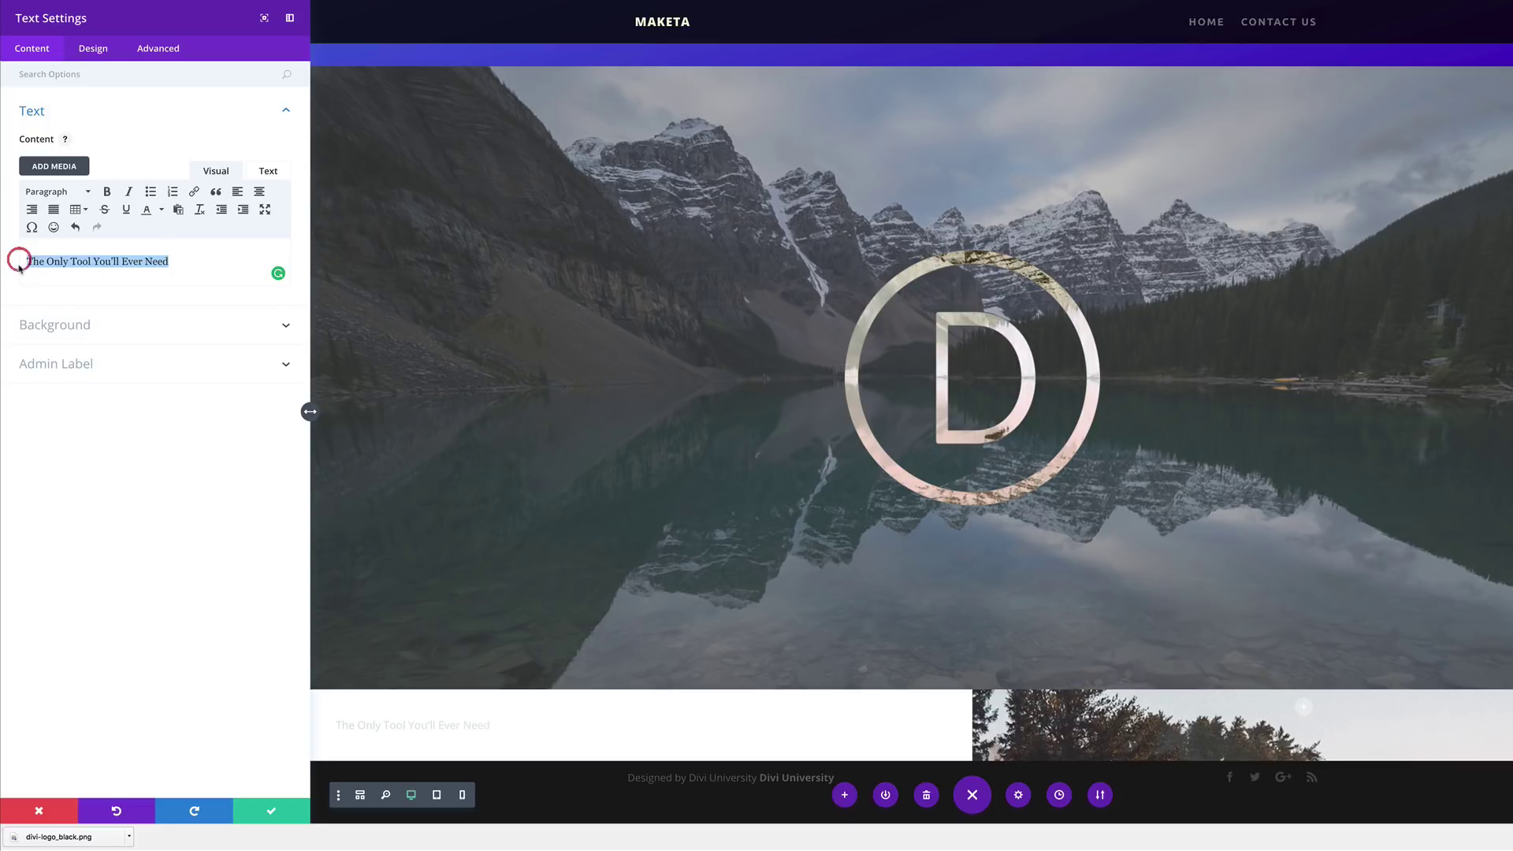
left_click(88, 195)
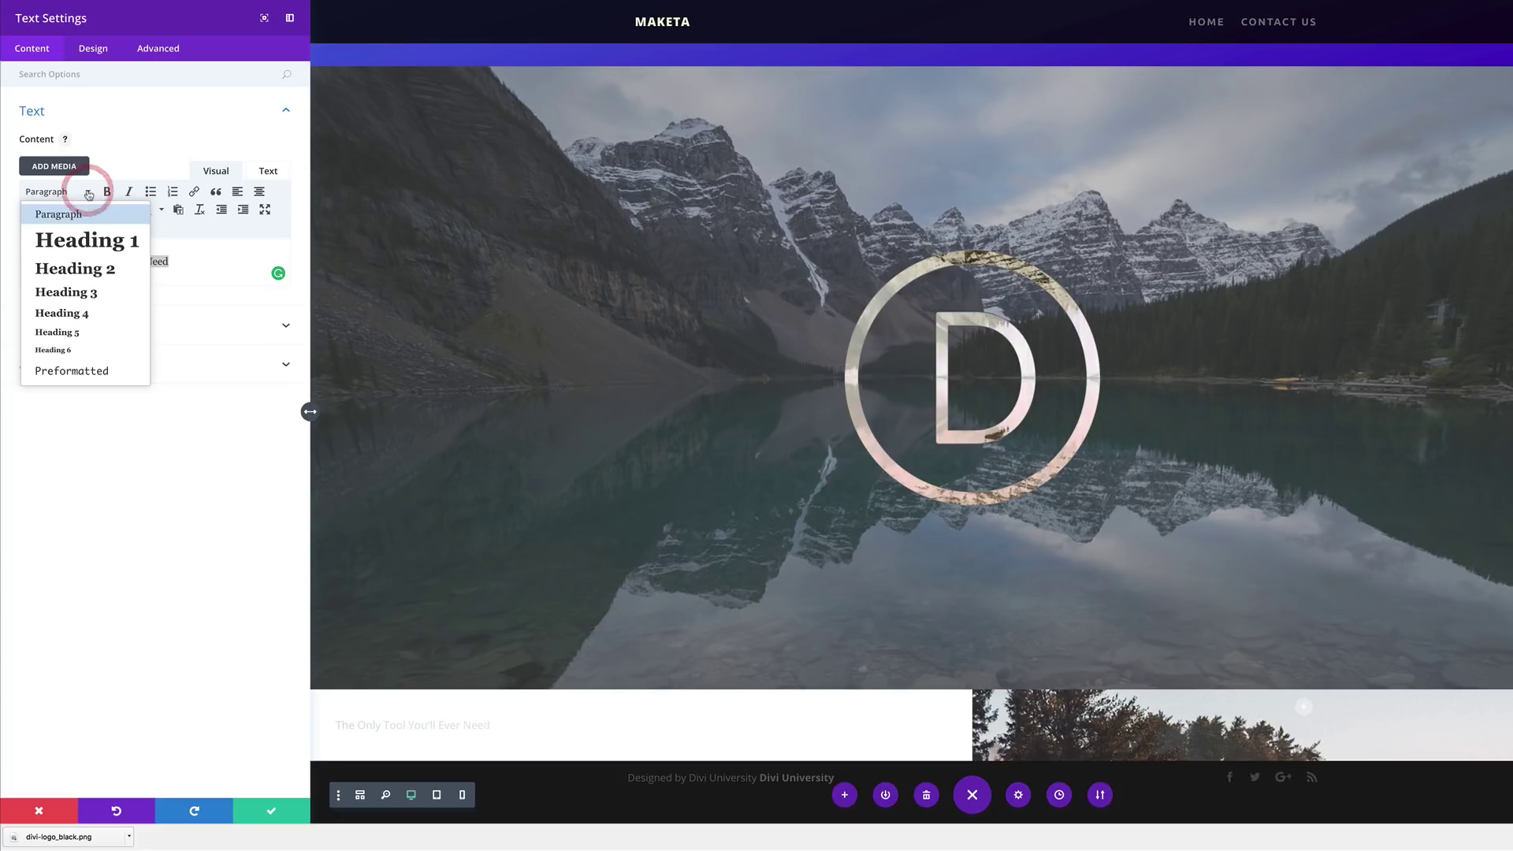
left_click(85, 268)
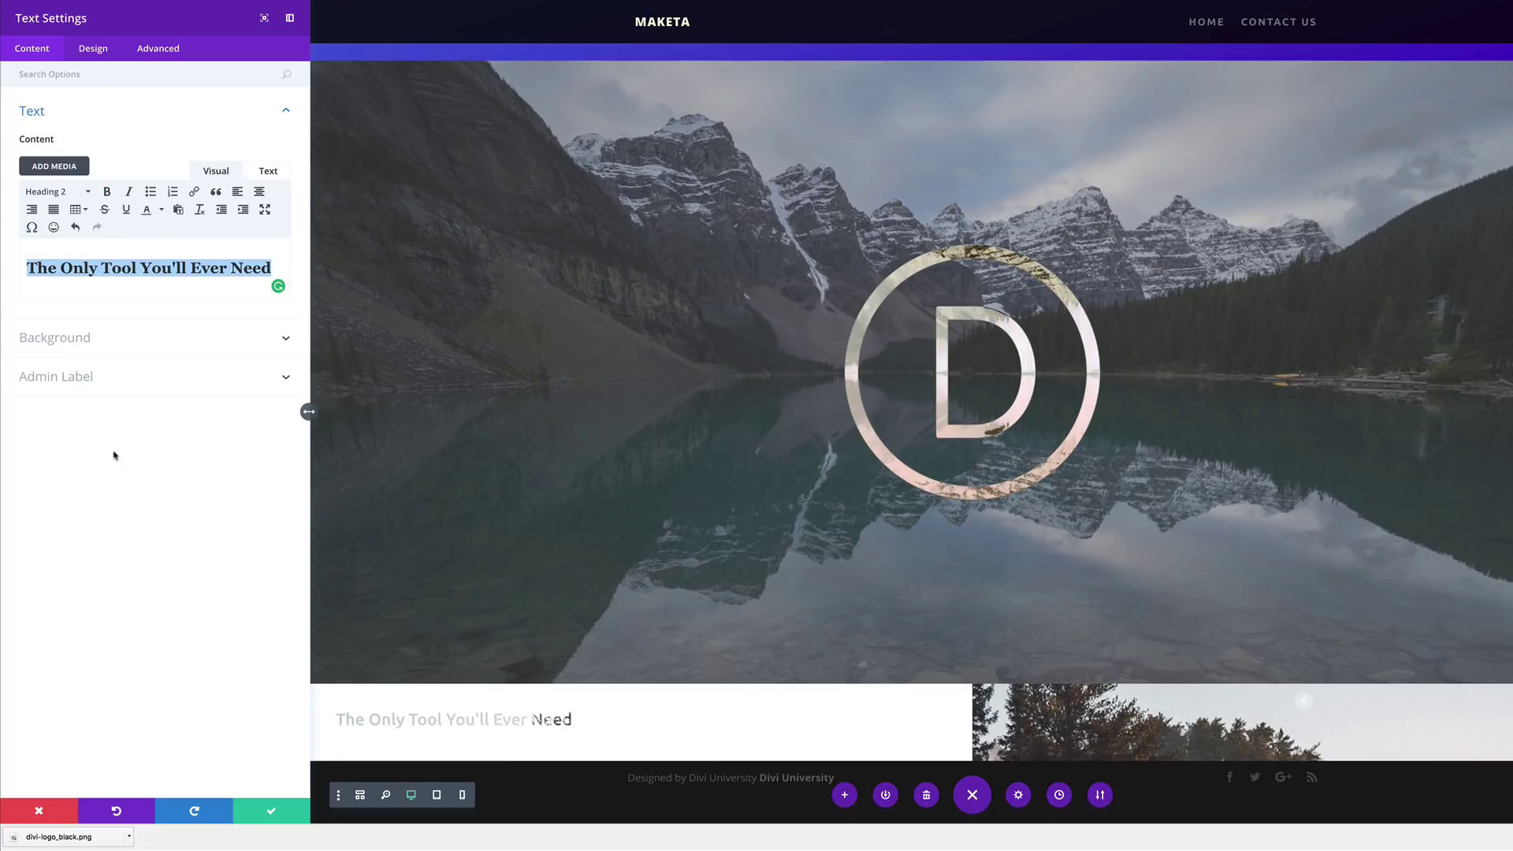
Step: Set the H2 heading font to Lato with Heavy weight
left_click(104, 53)
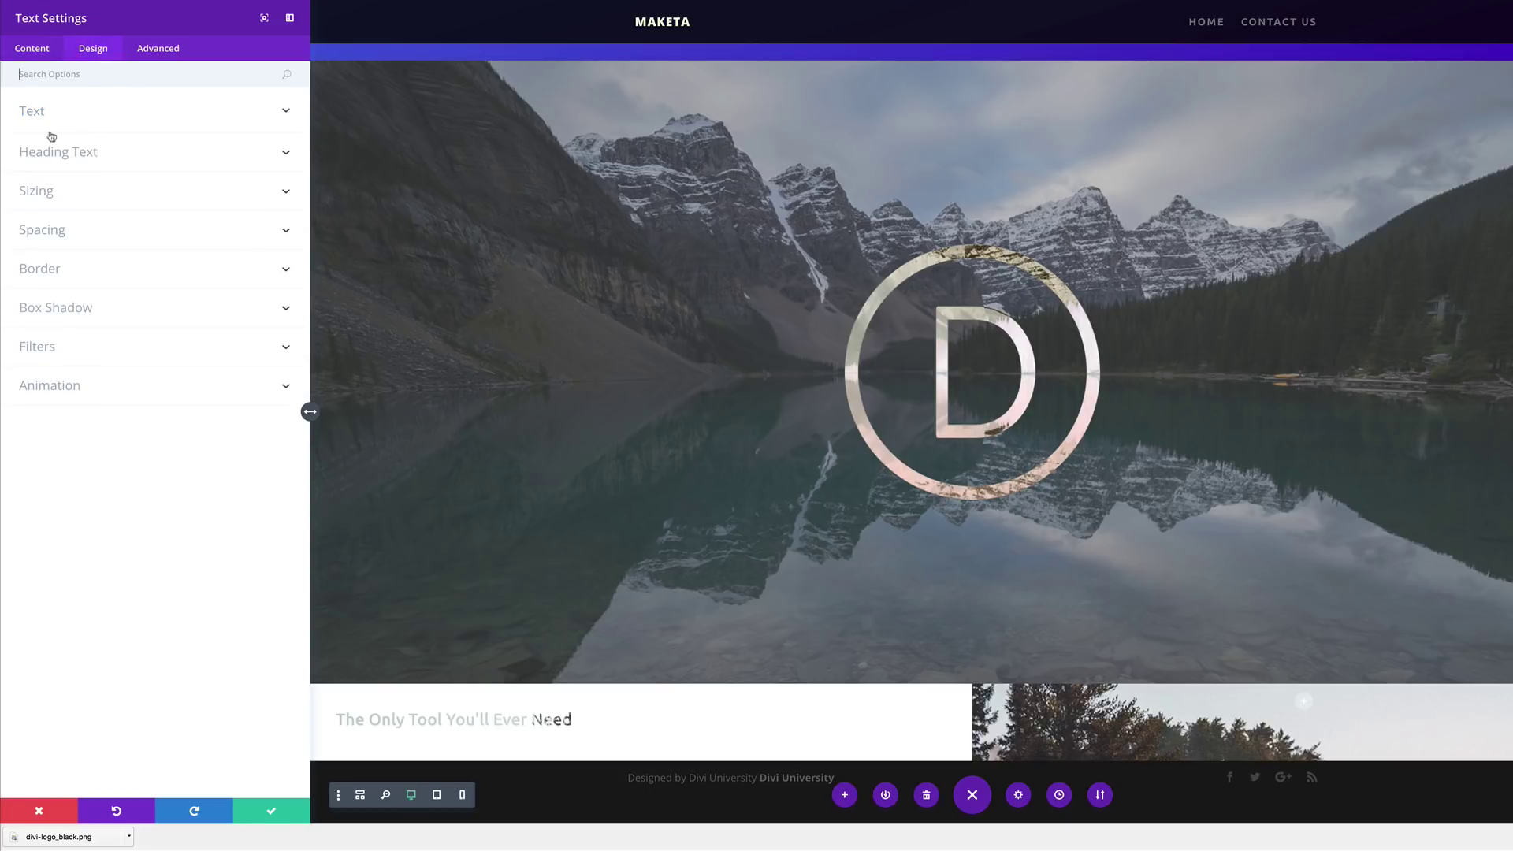
left_click(75, 154)
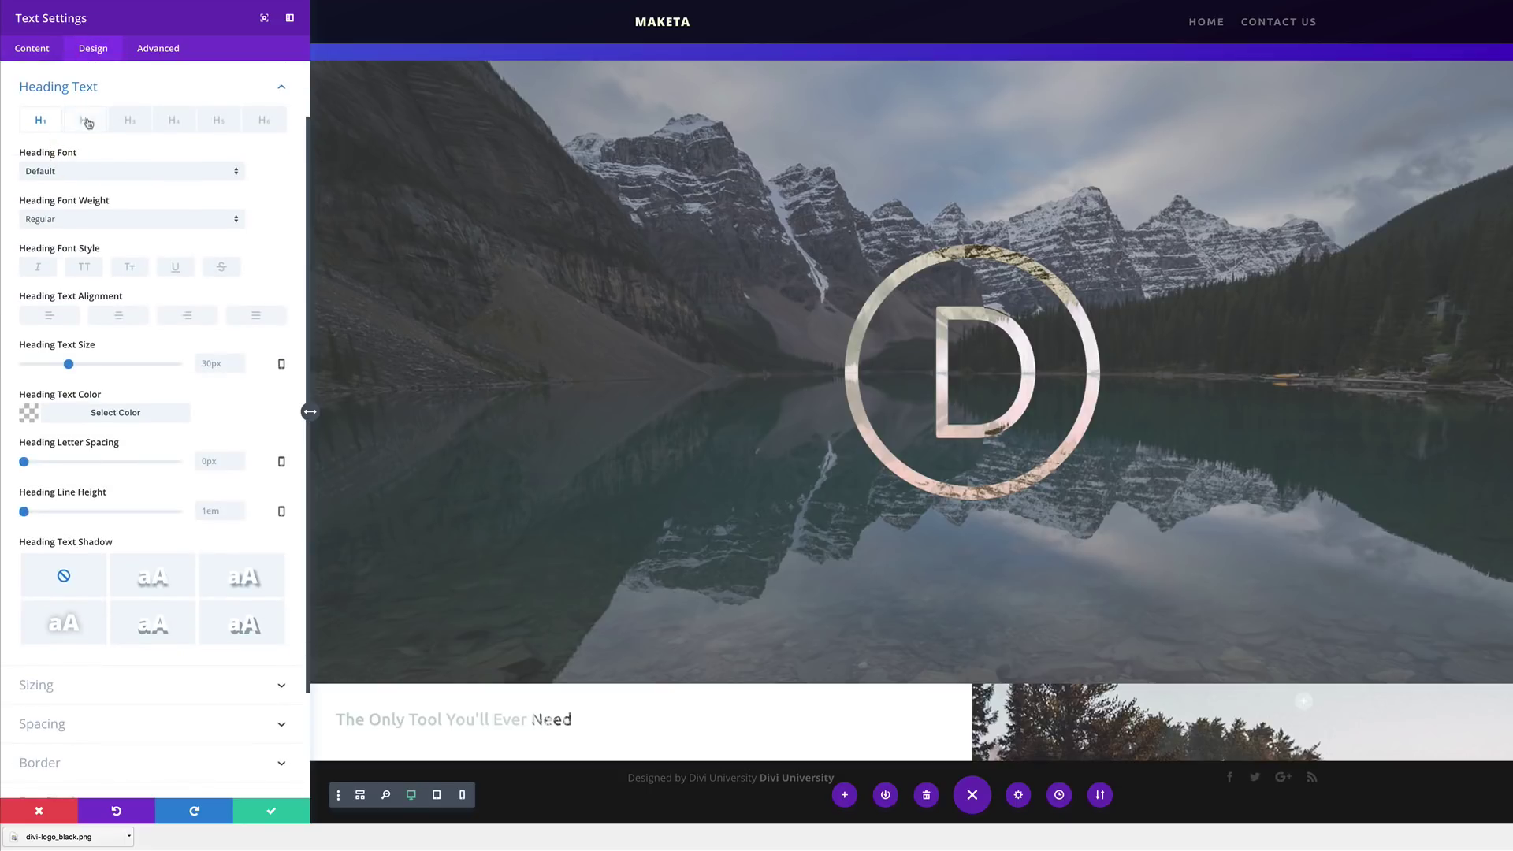
left_click(88, 123)
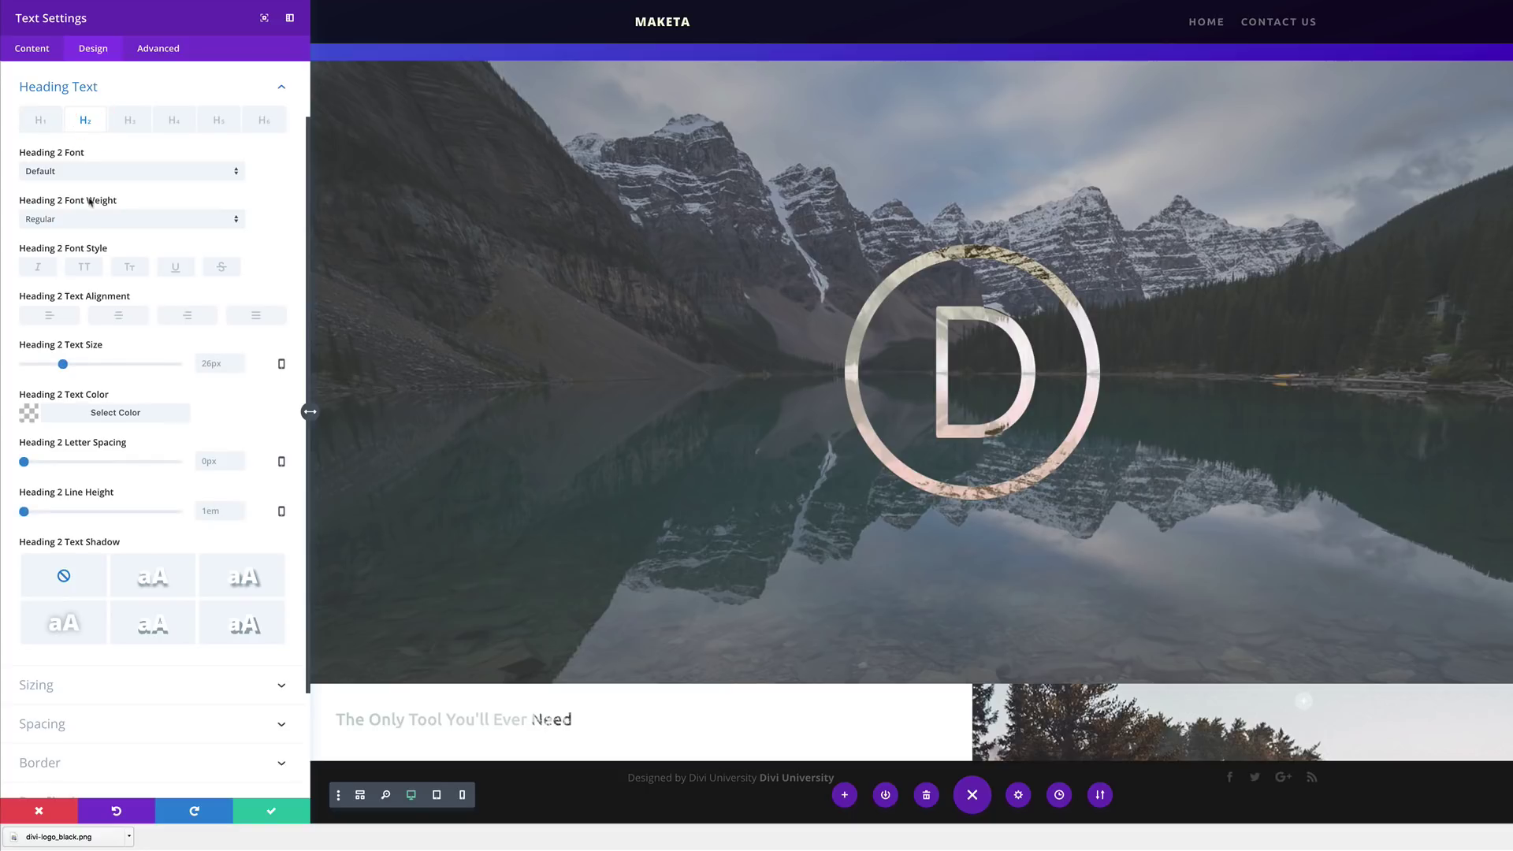
left_click(65, 173)
left_click(65, 186)
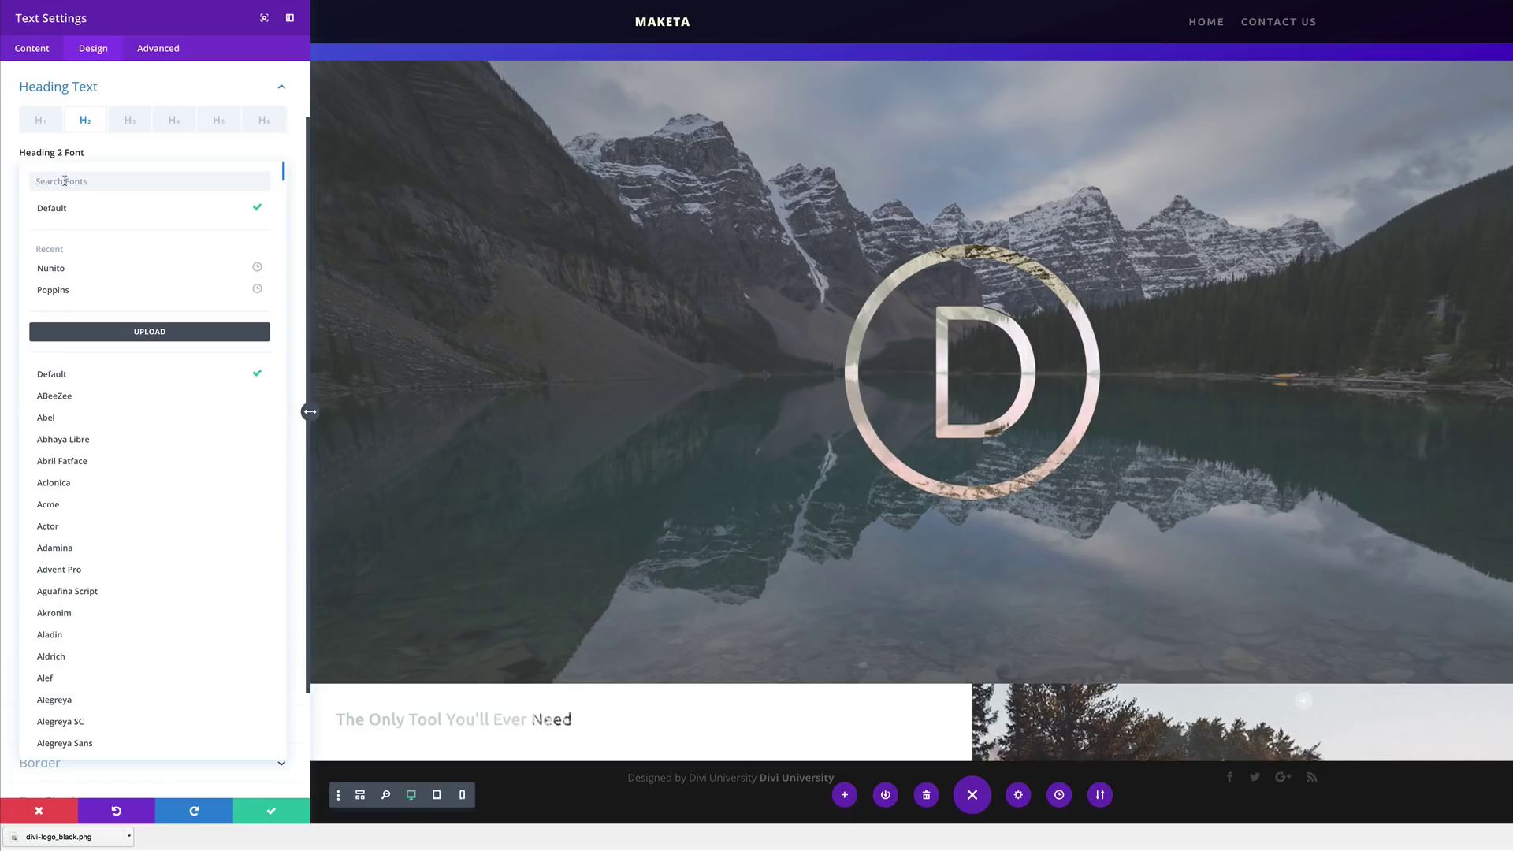
type("La")
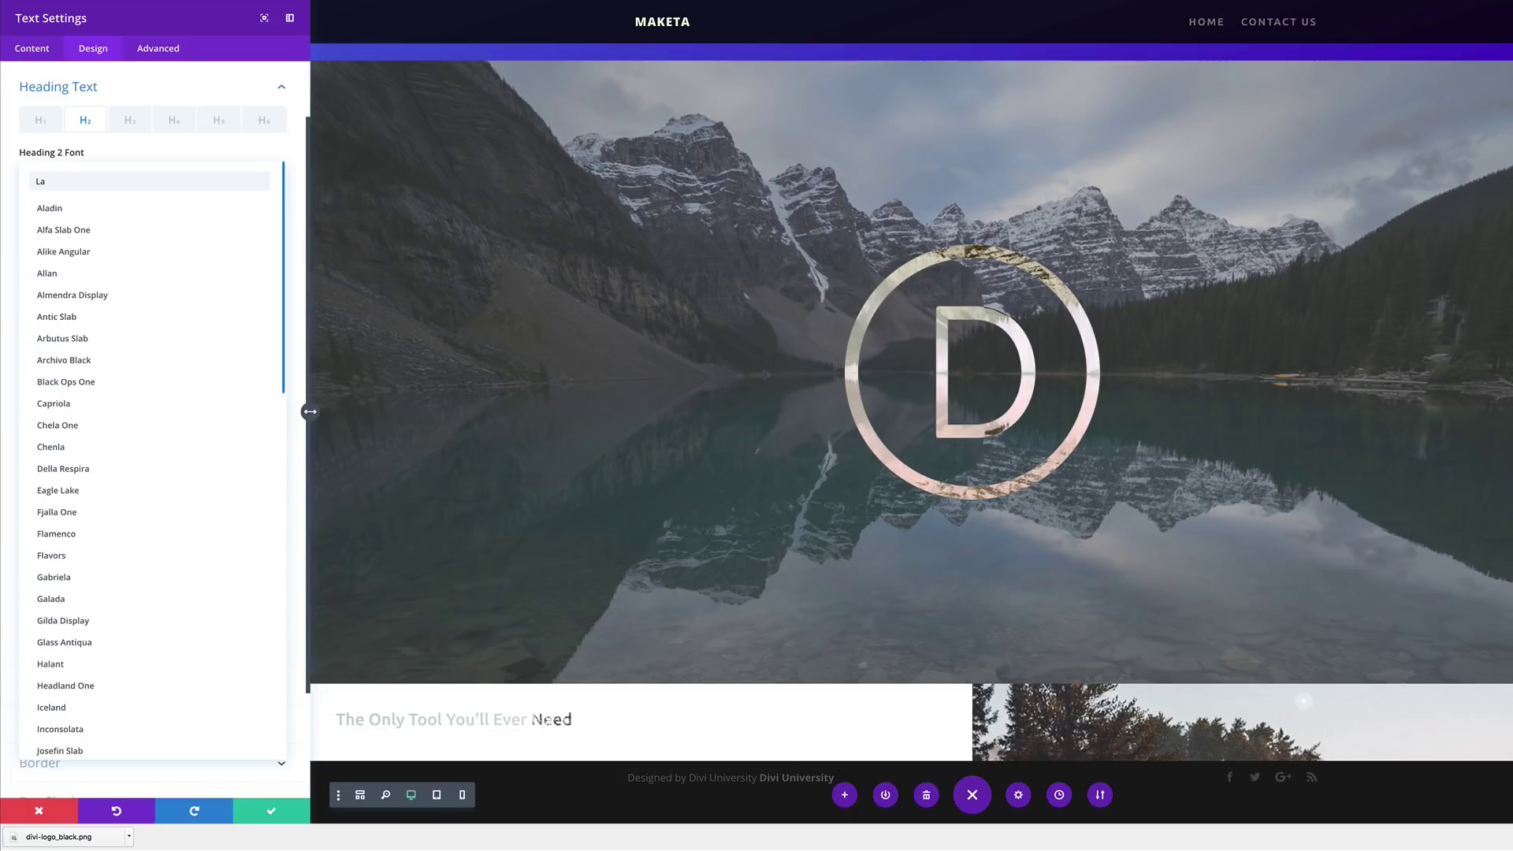
type("to")
left_click(48, 206)
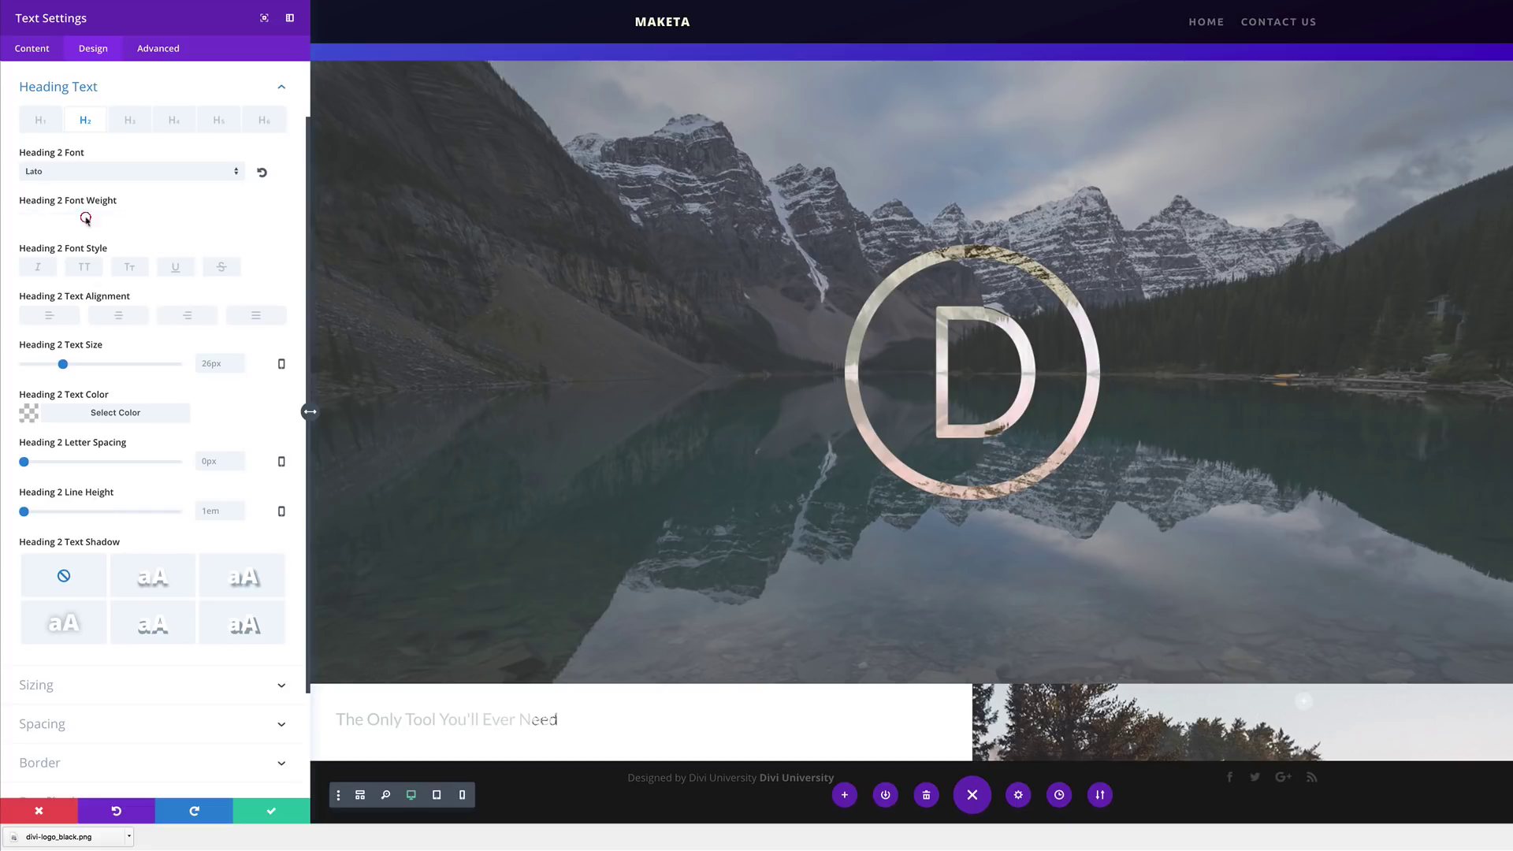
left_click(86, 221)
left_click(95, 317)
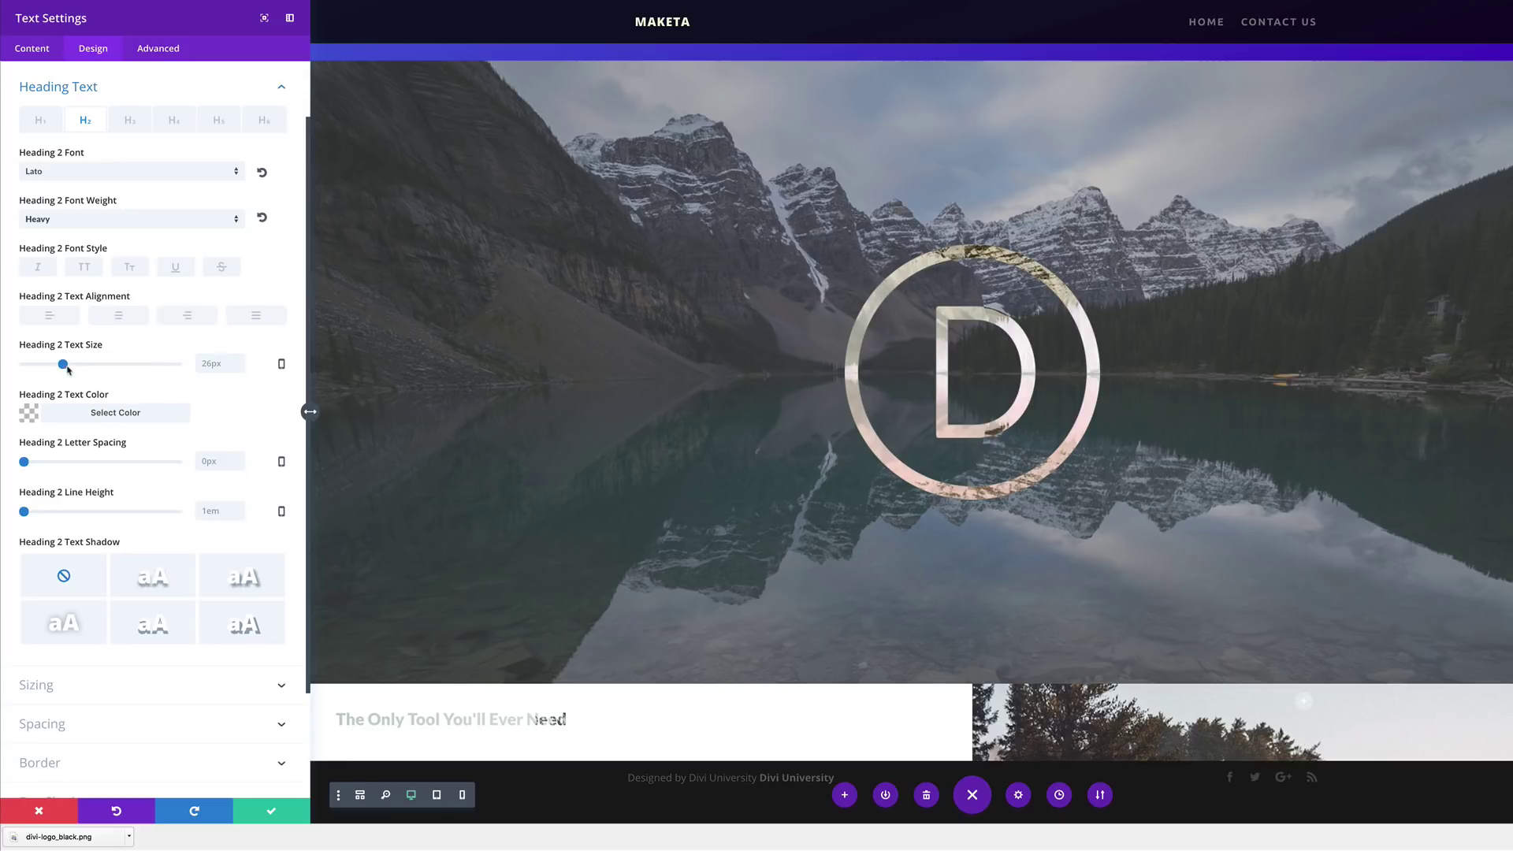
Step: Set the heading text size to 9vw and begin entering the letter spacing
left_click(203, 362)
left_click(231, 365)
type("9pxv")
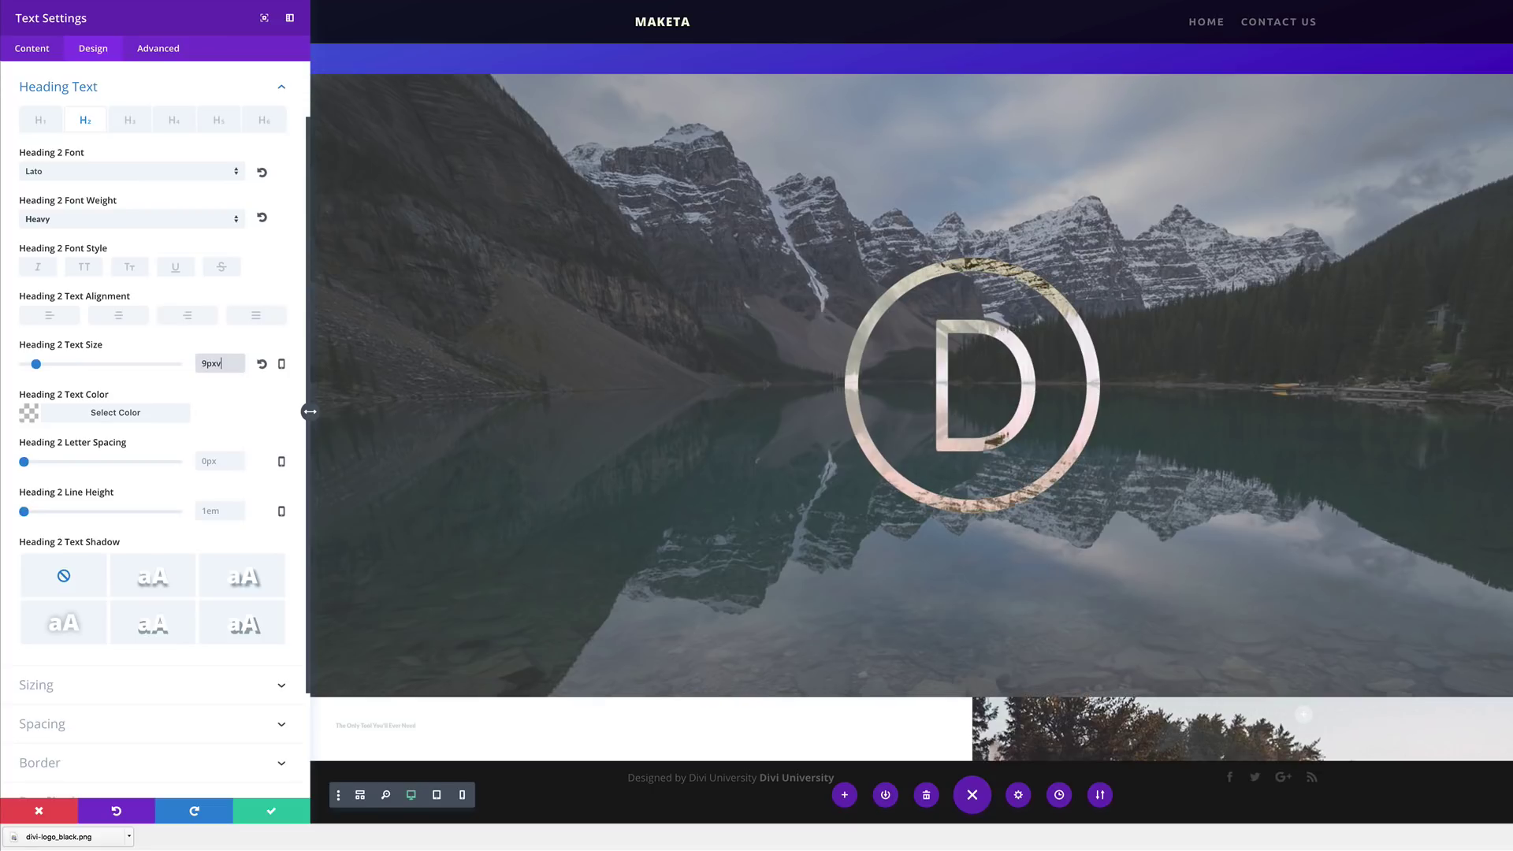
type("w")
key("Left")
key("Left")
key("BackSpace")
key("BackSpace")
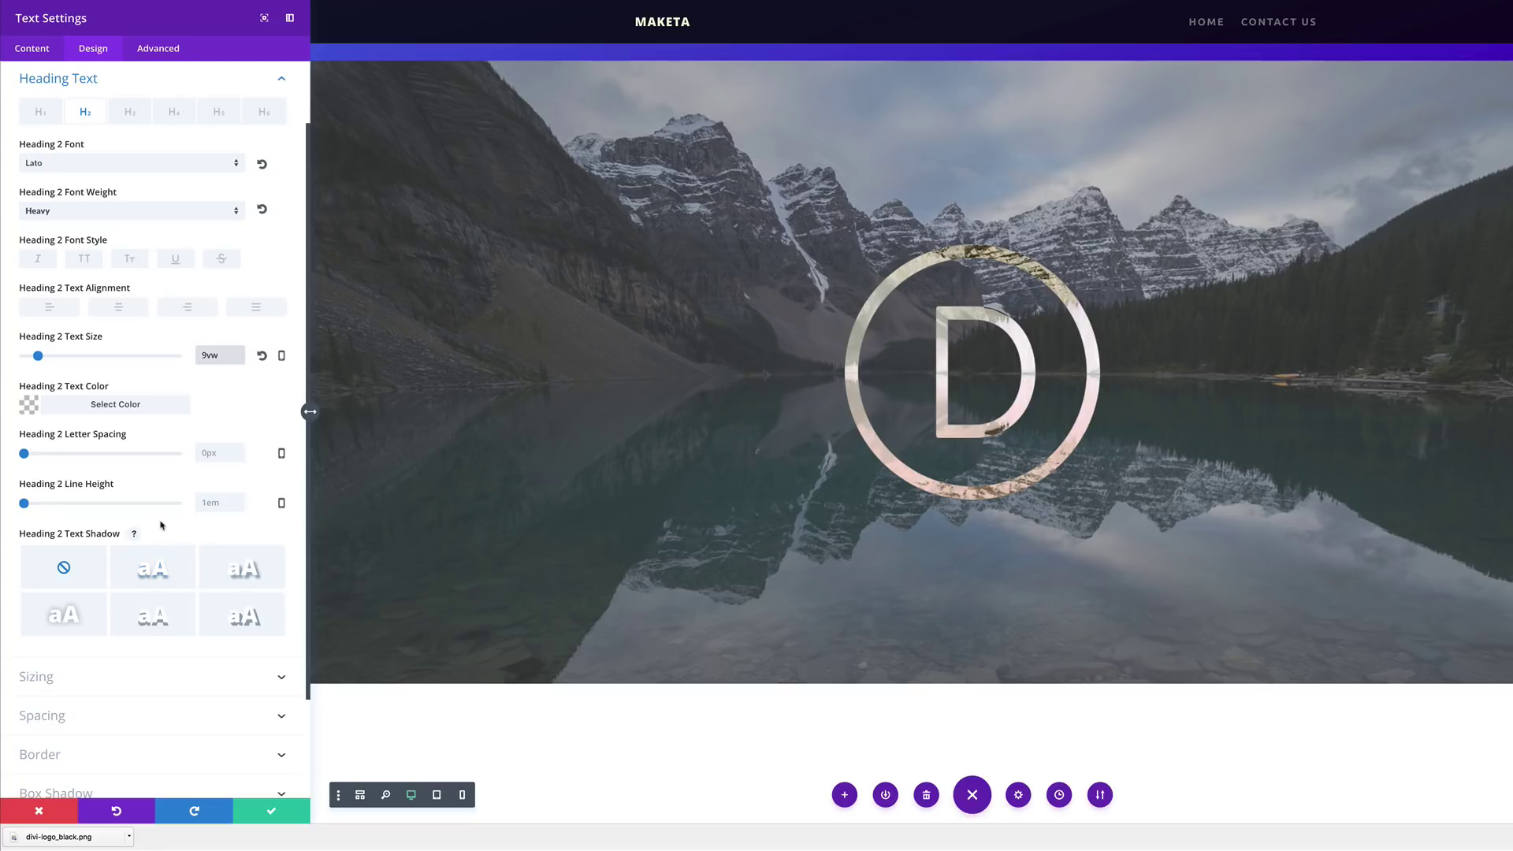
left_click(204, 451)
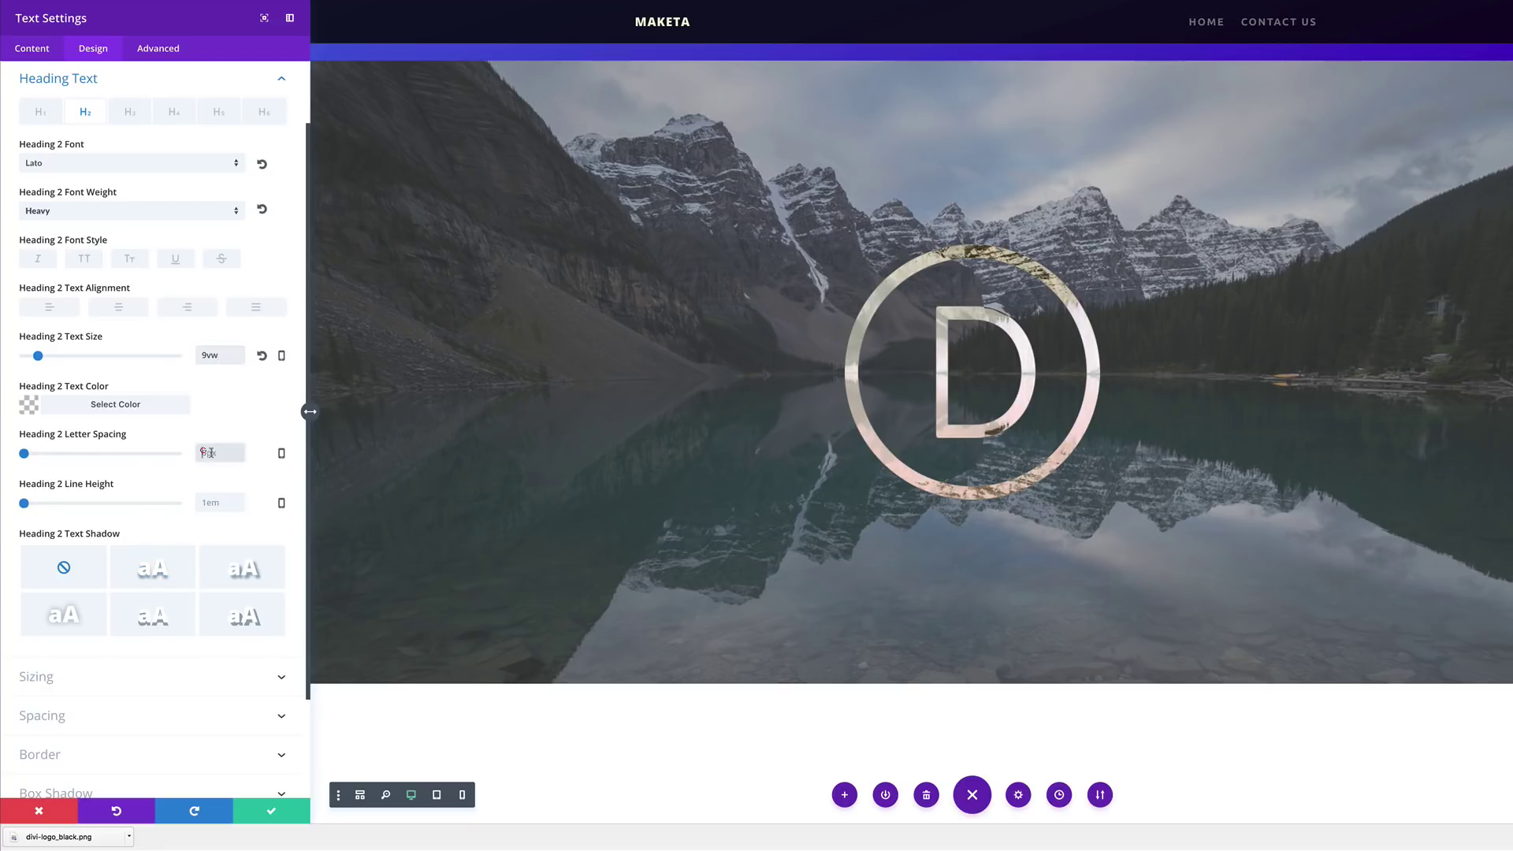
type(".2p")
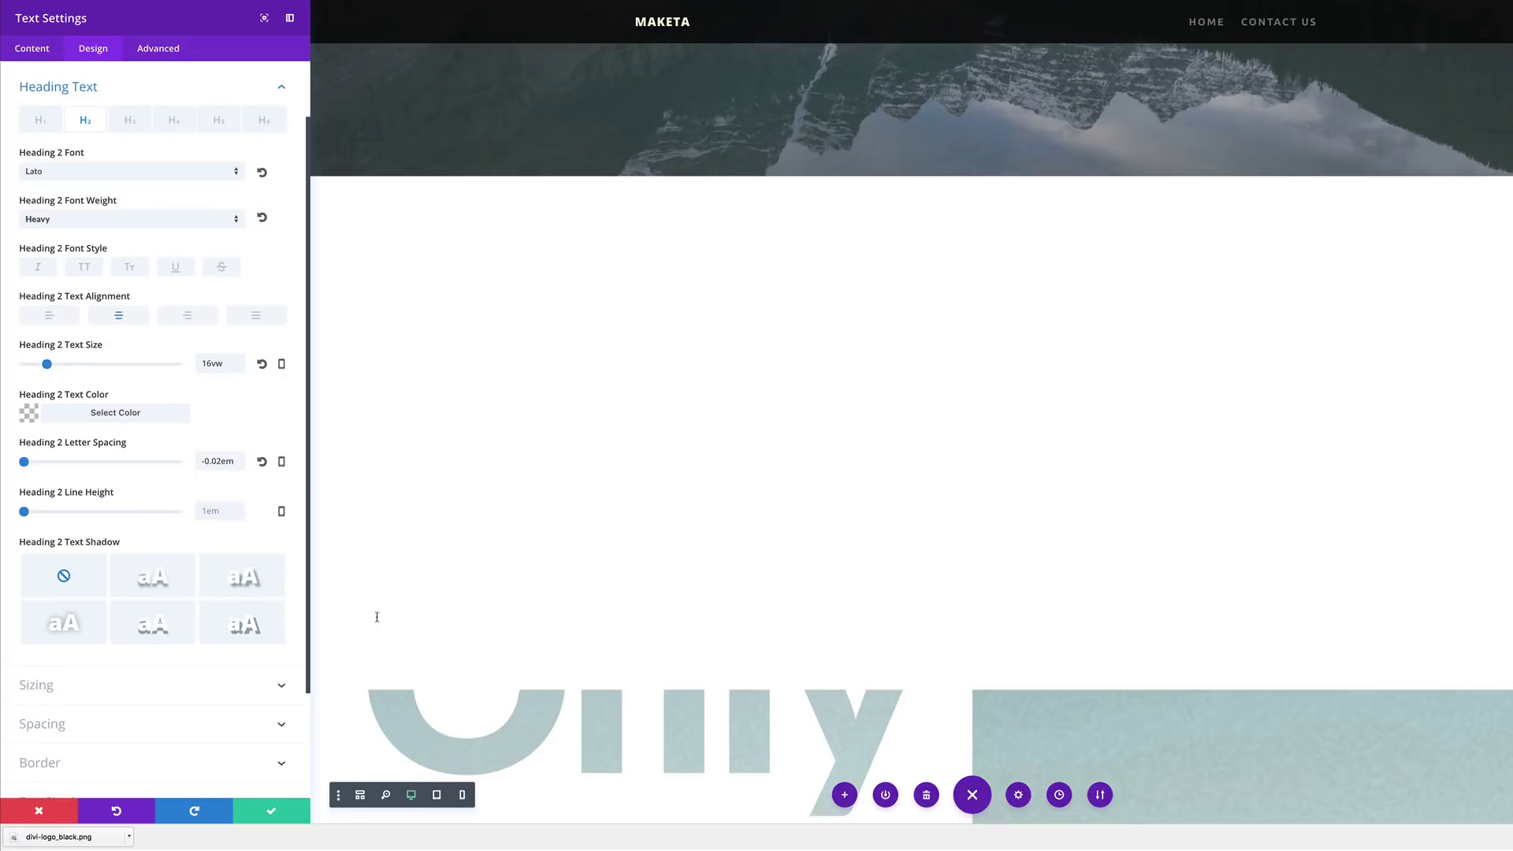
left_click(272, 812)
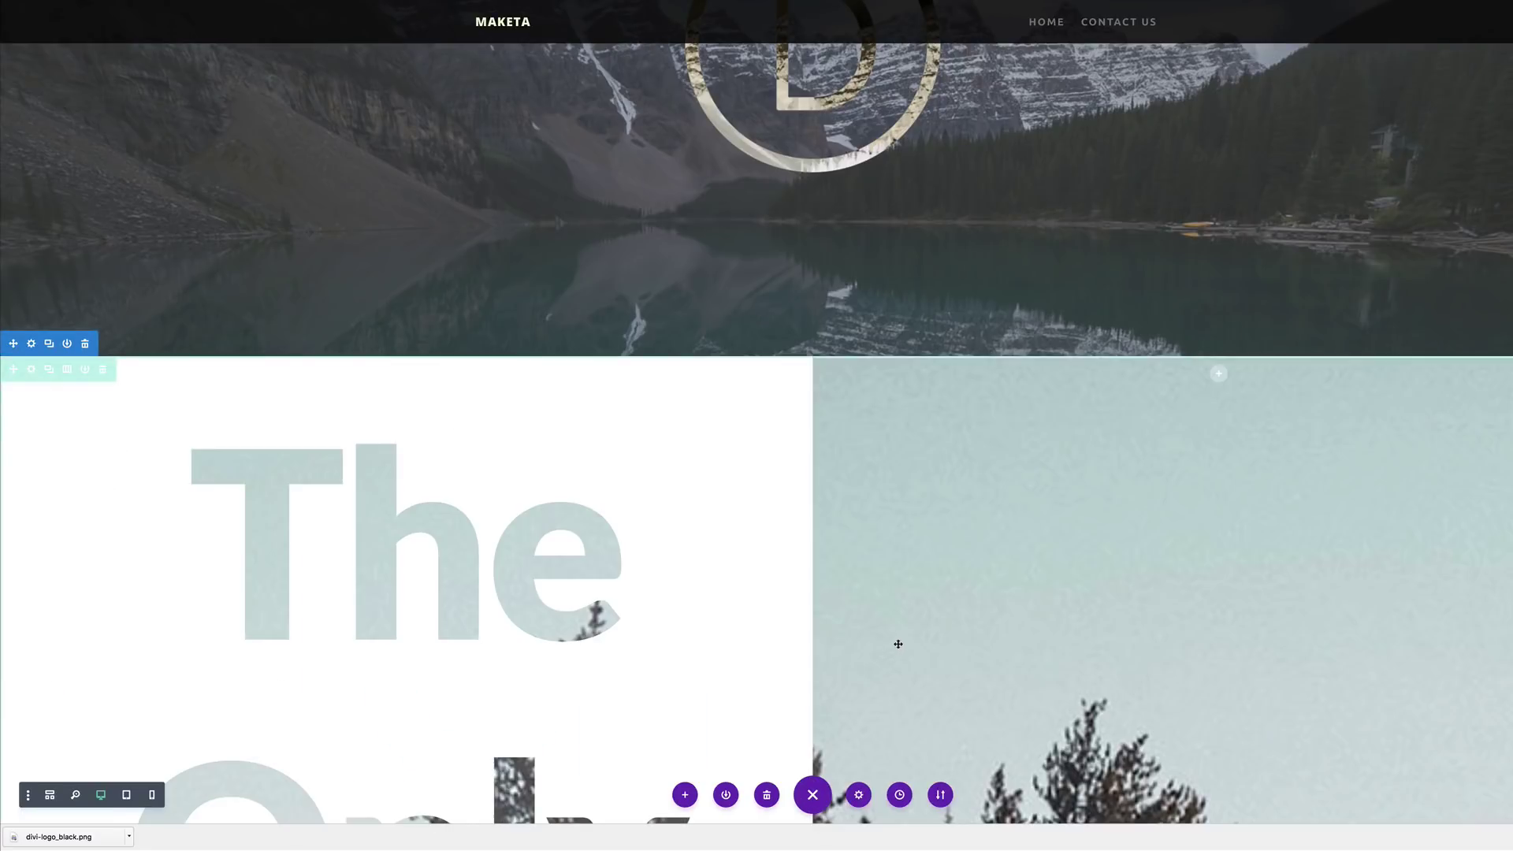
scroll(898, 644, "down", 2)
scroll(898, 644, "down", 5)
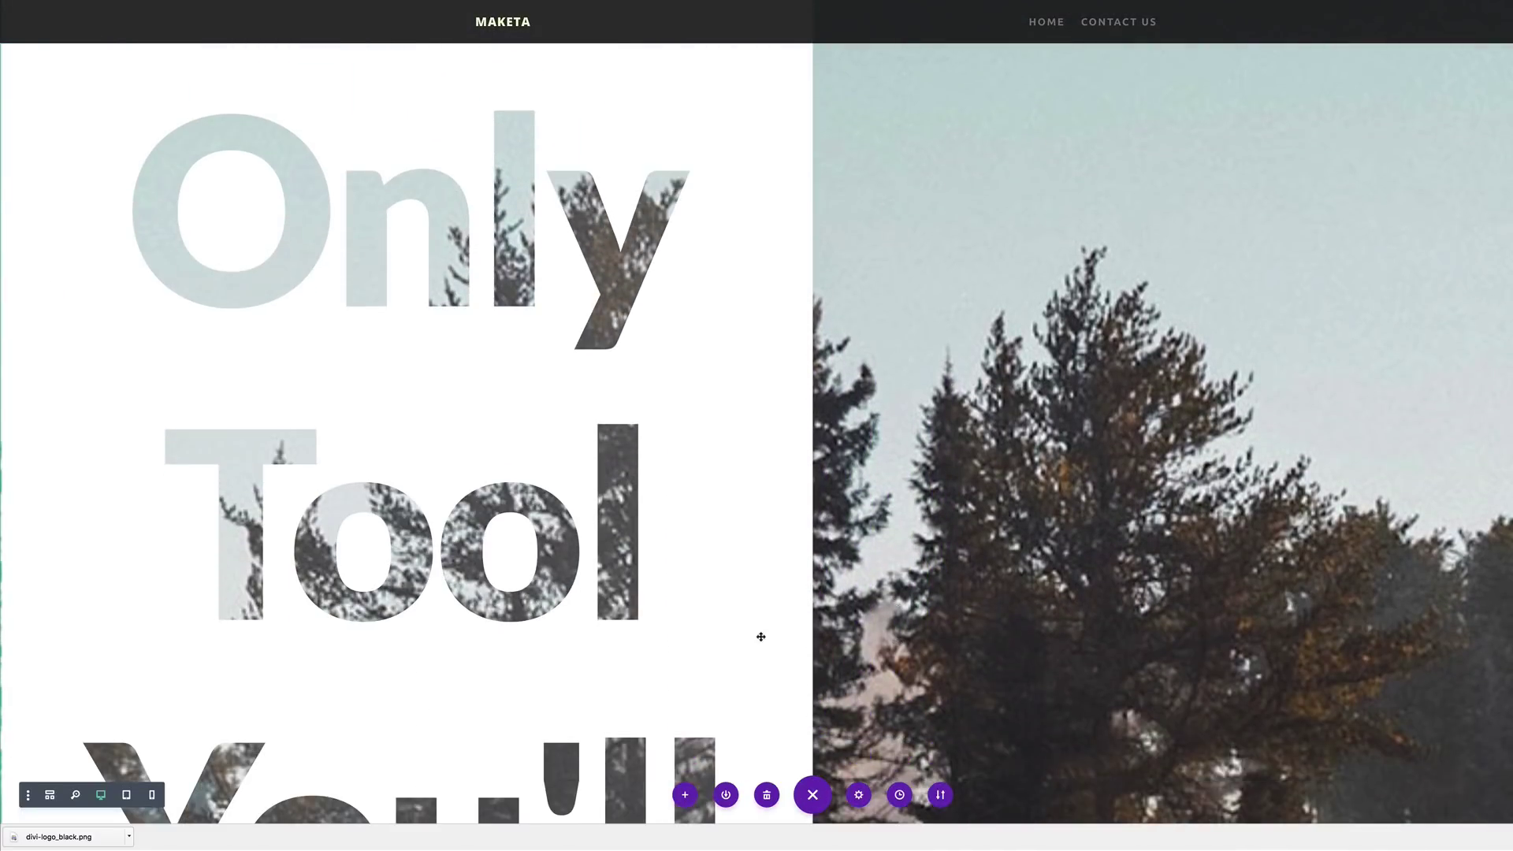
scroll(562, 374, "down", 8)
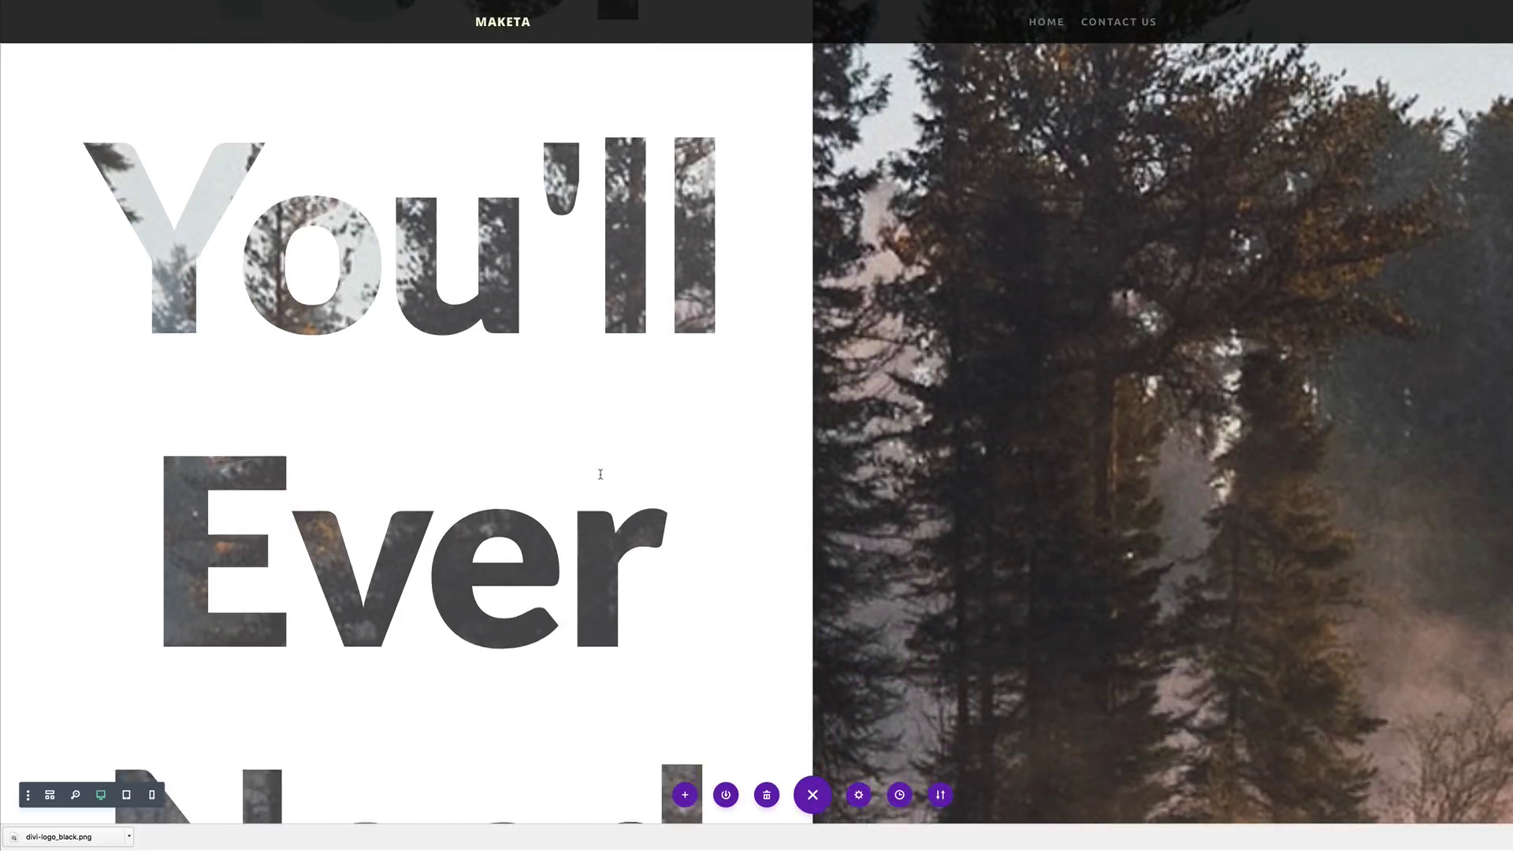
scroll(433, 469, "down", 2)
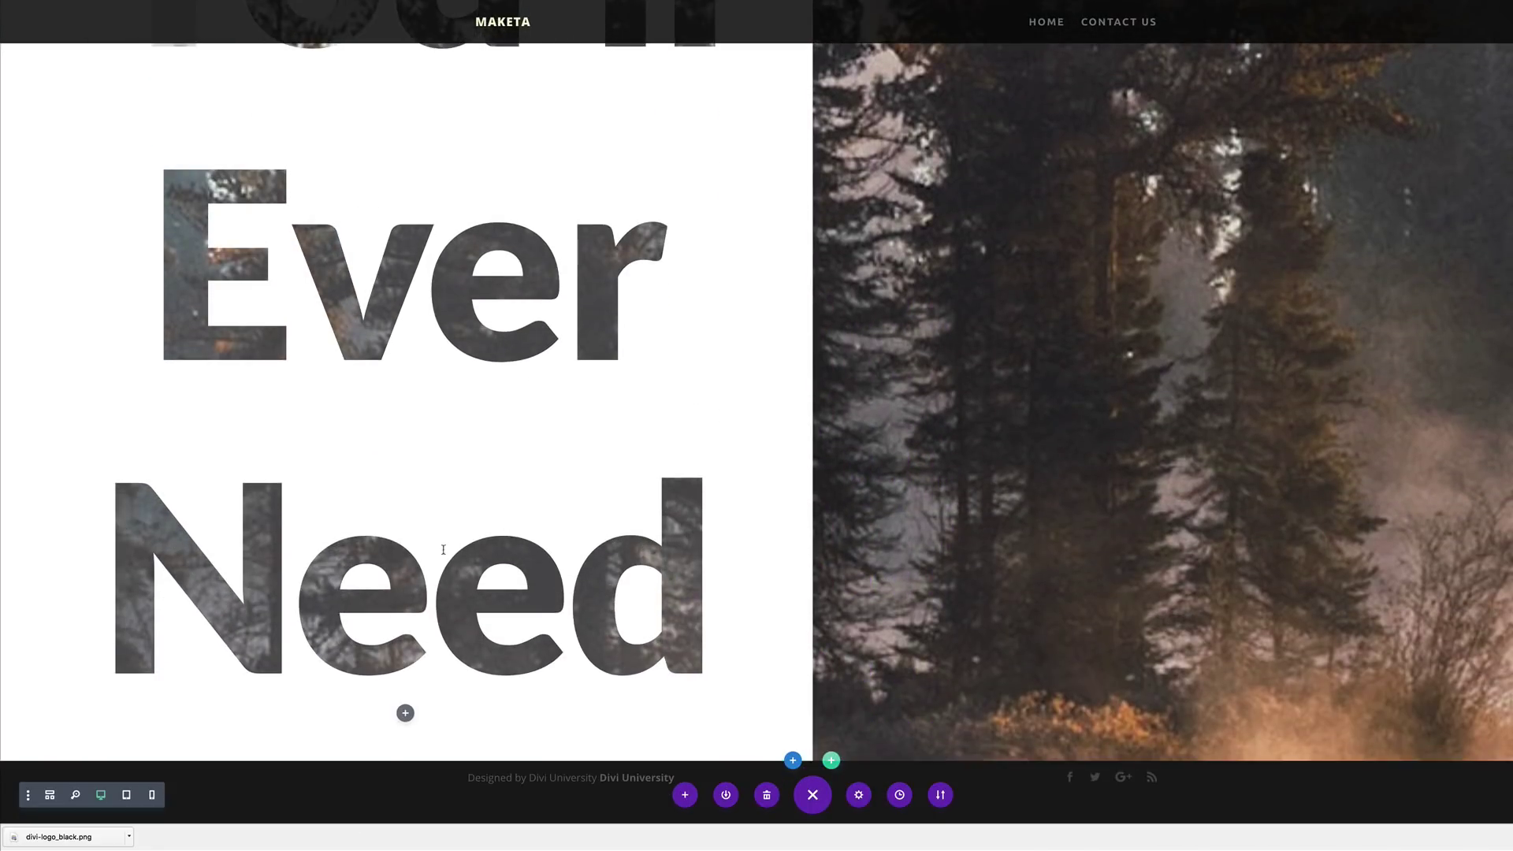
scroll(504, 543, "up", 10)
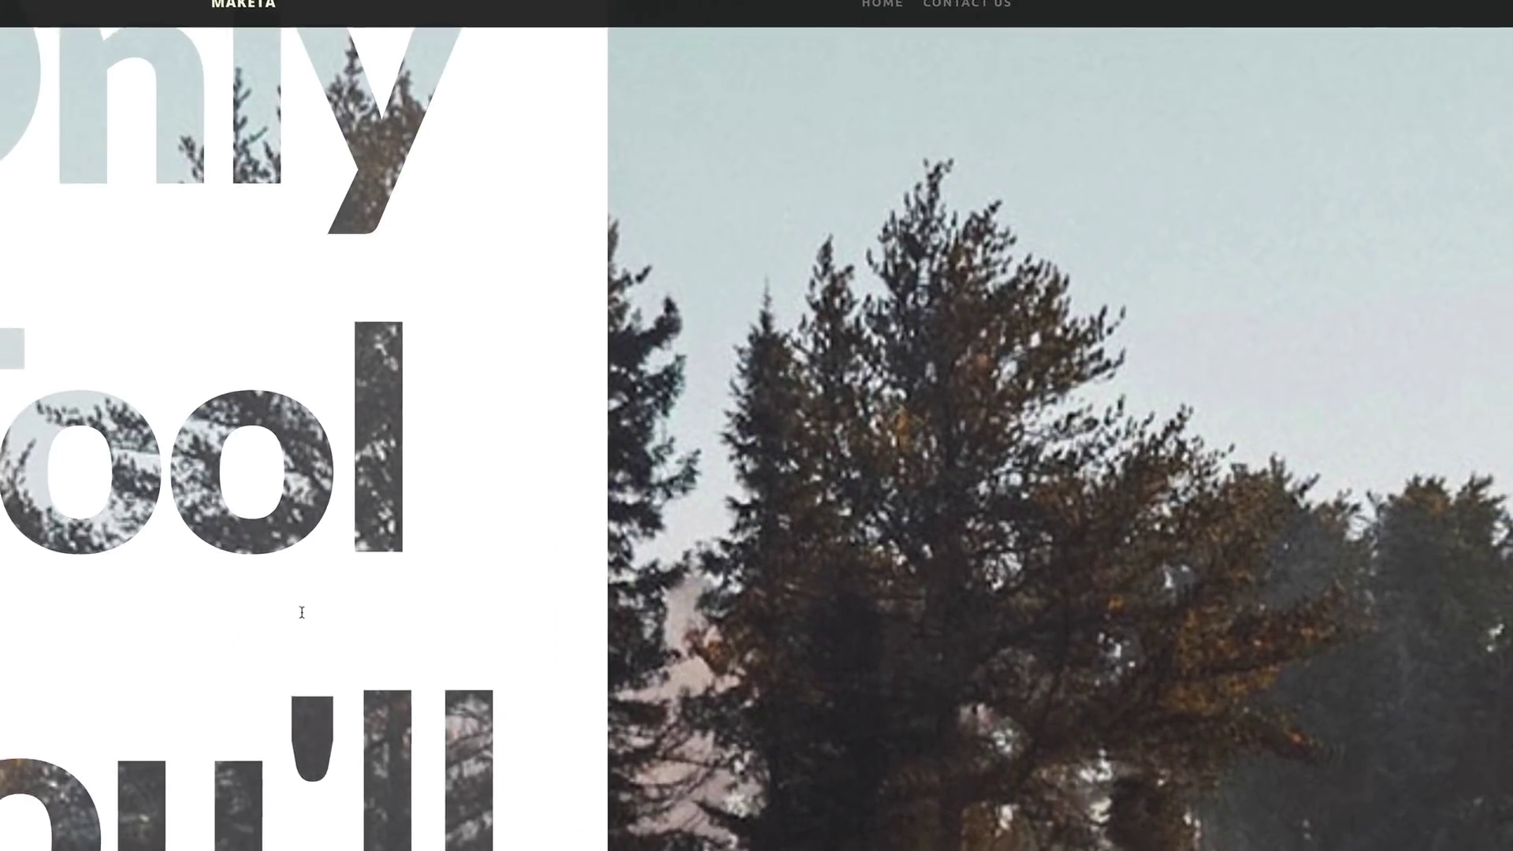
scroll(1093, 628, "up", 5)
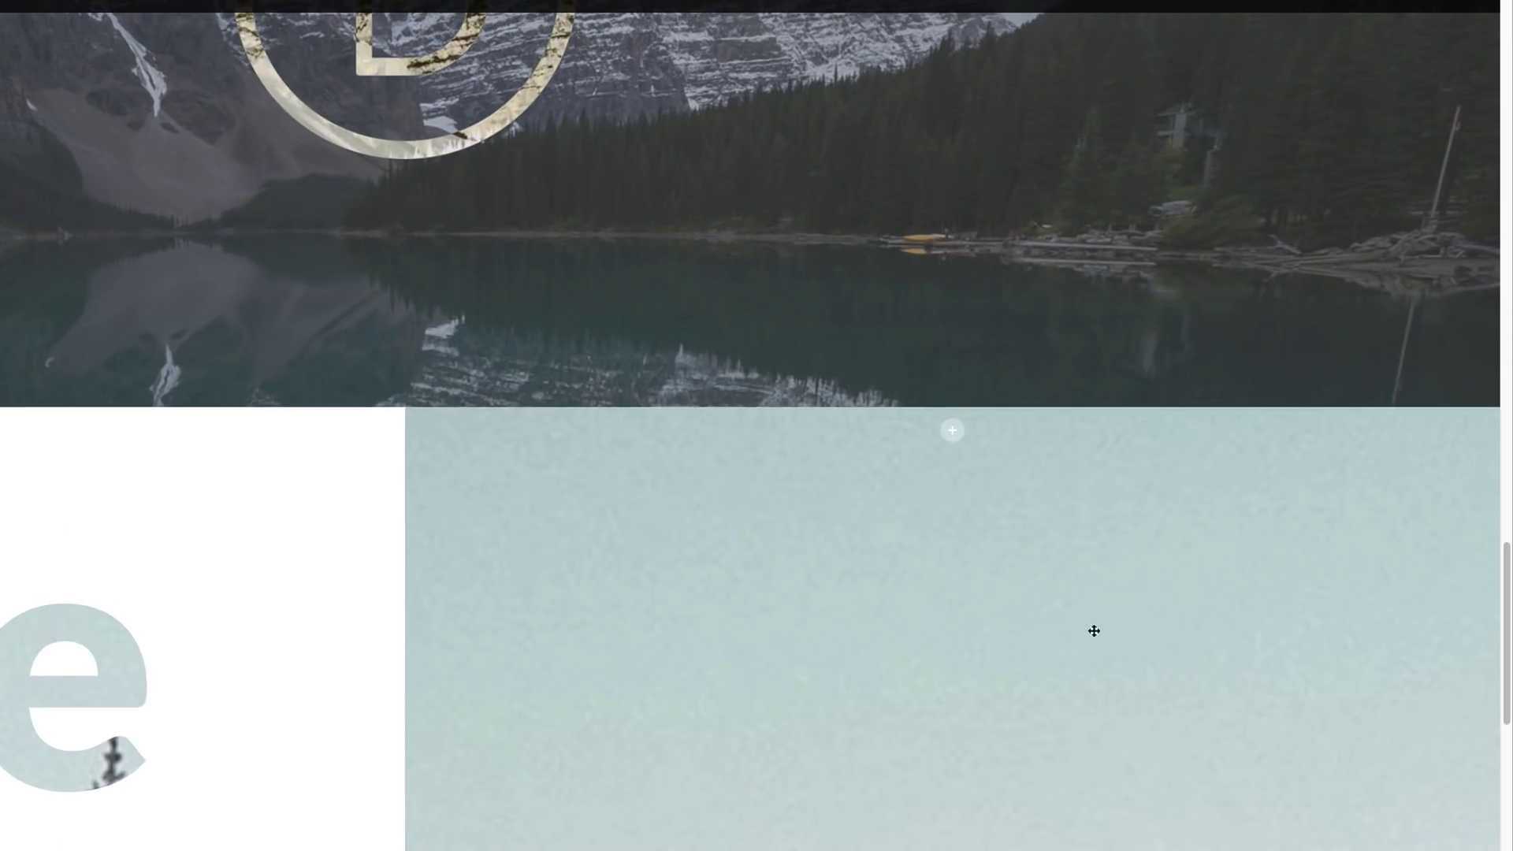
Step: Insert an Image module into the right column showing the woman-in-sweater photo
left_click(953, 432)
left_click(893, 196)
type("image")
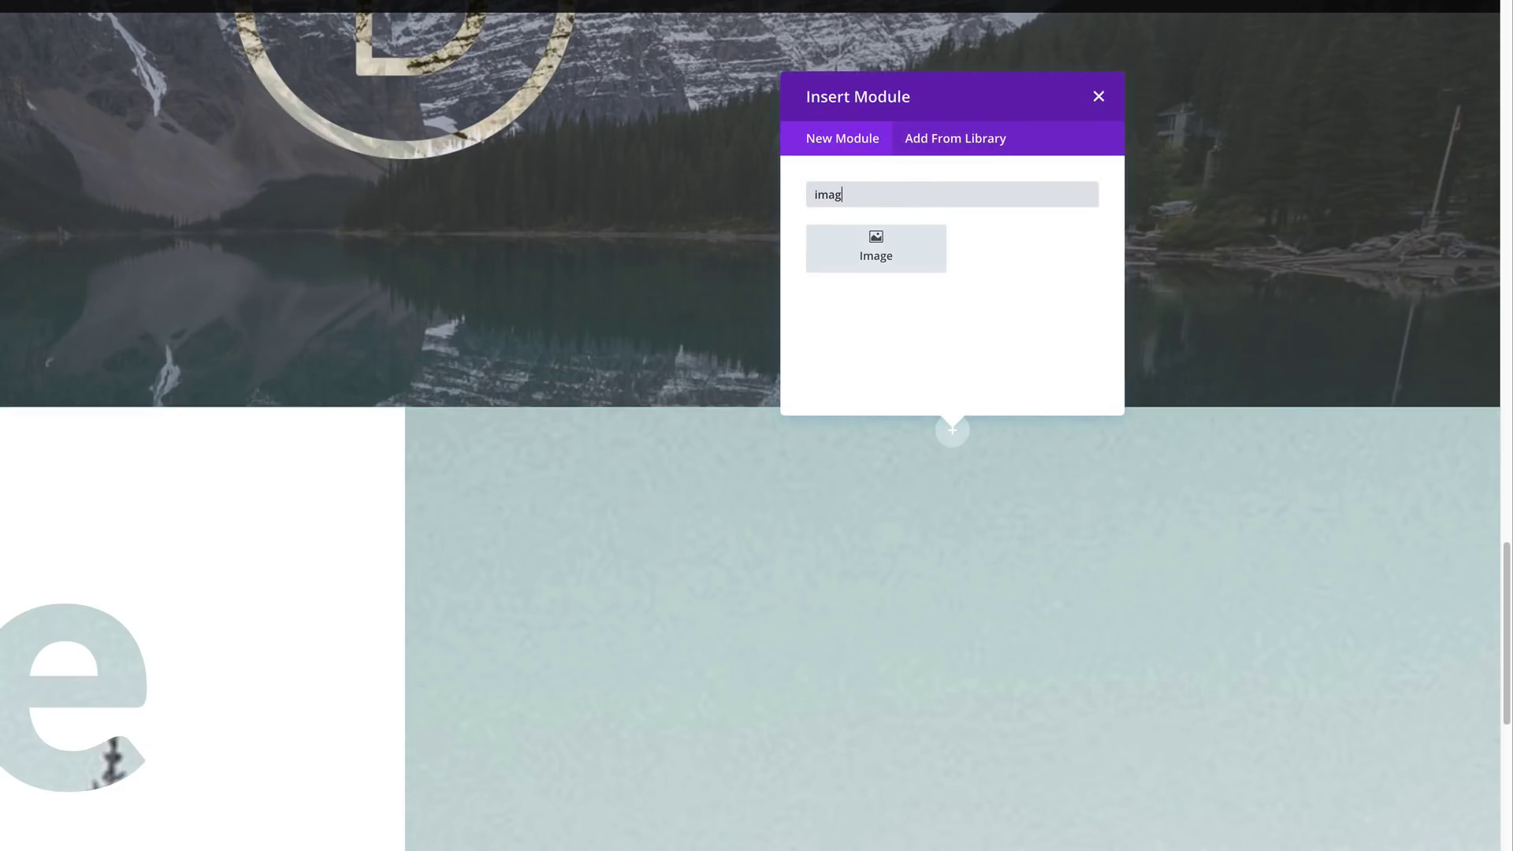
left_click(882, 252)
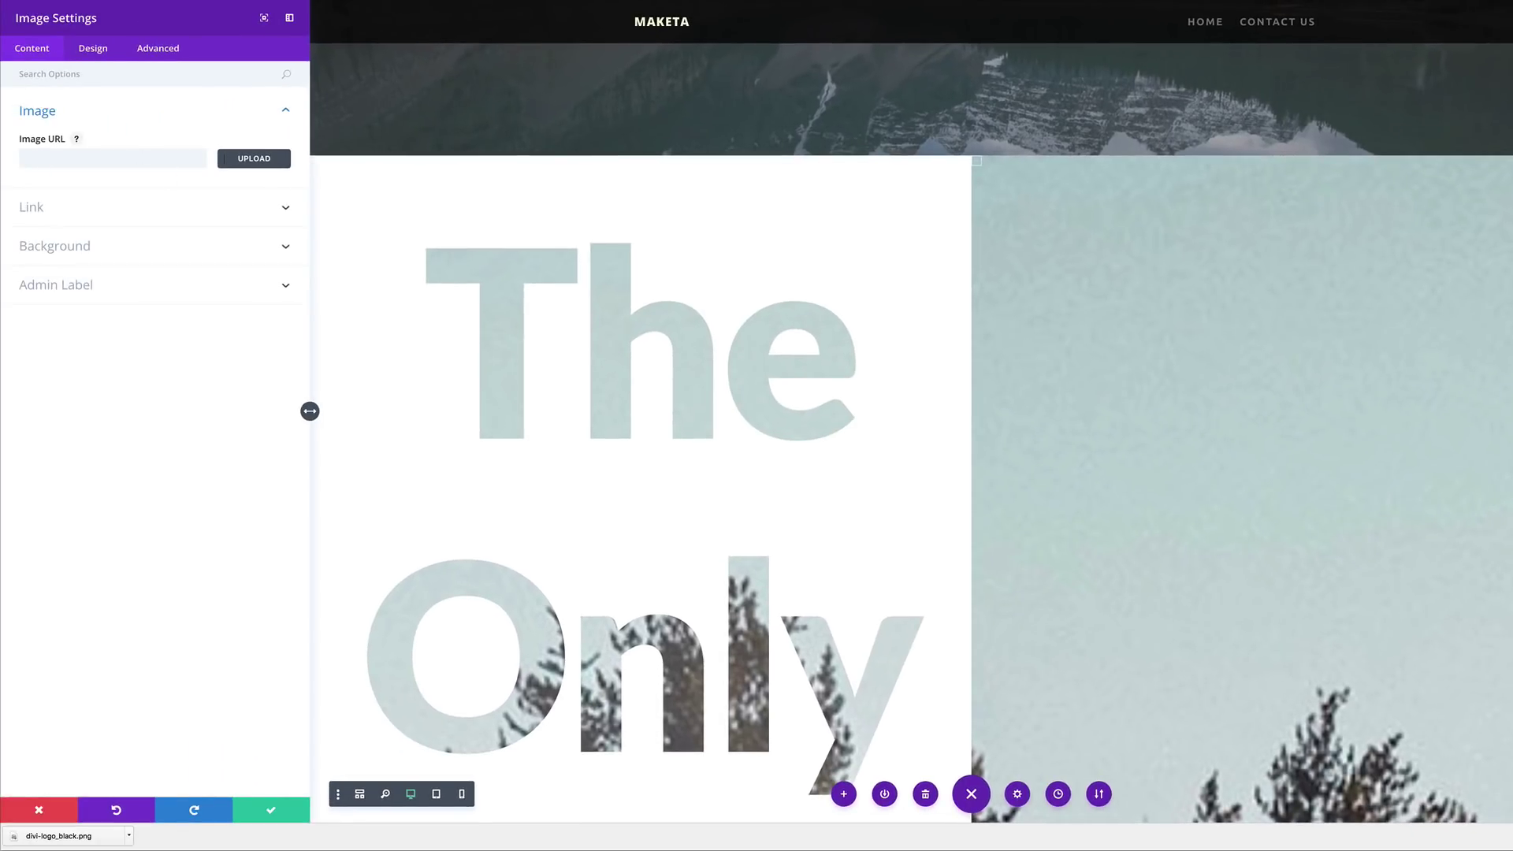
left_click(260, 166)
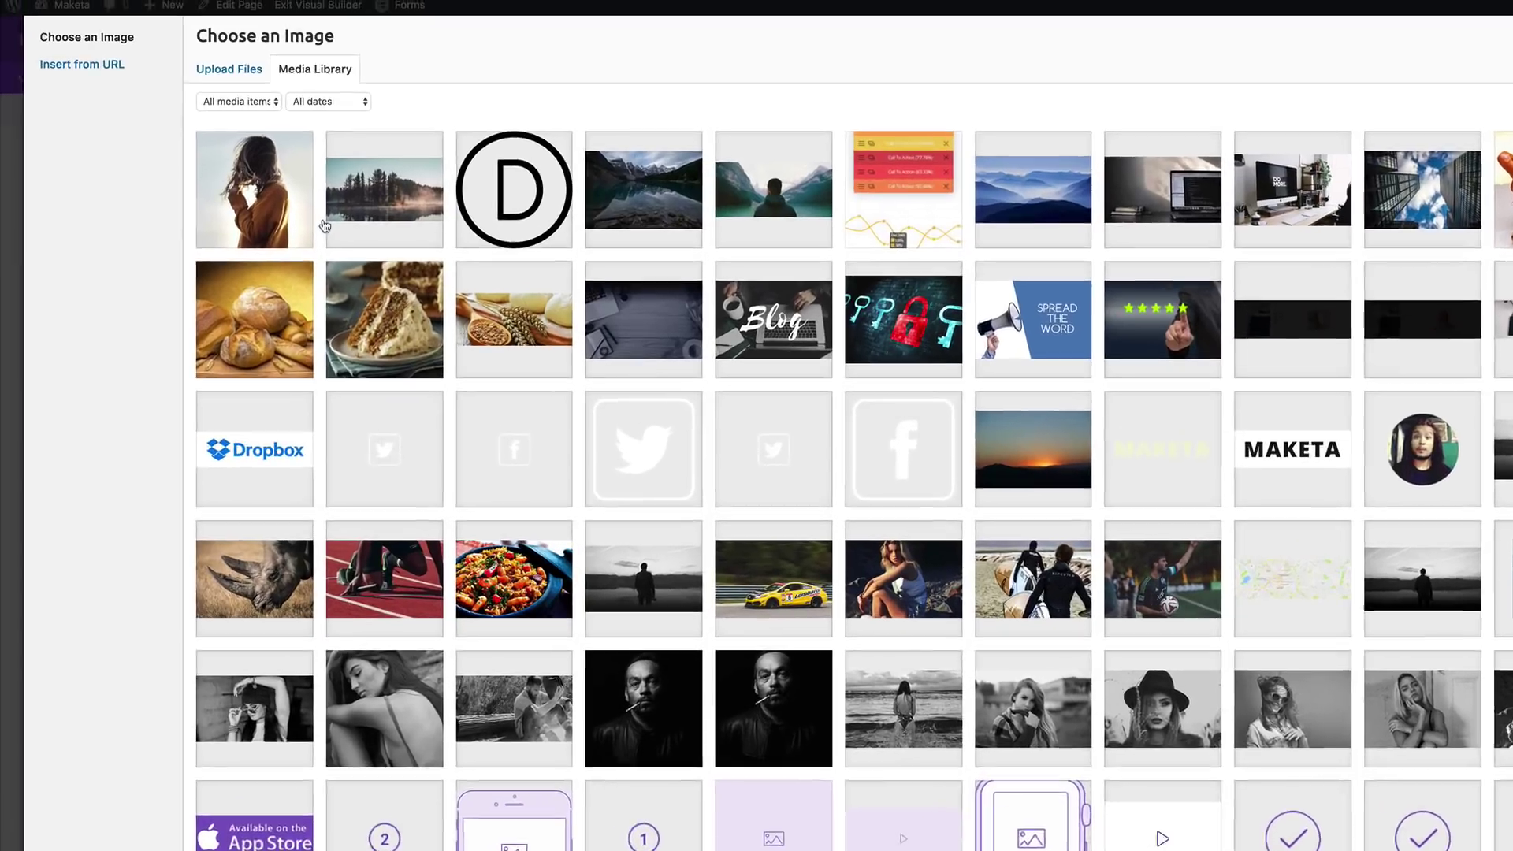
left_click(325, 250)
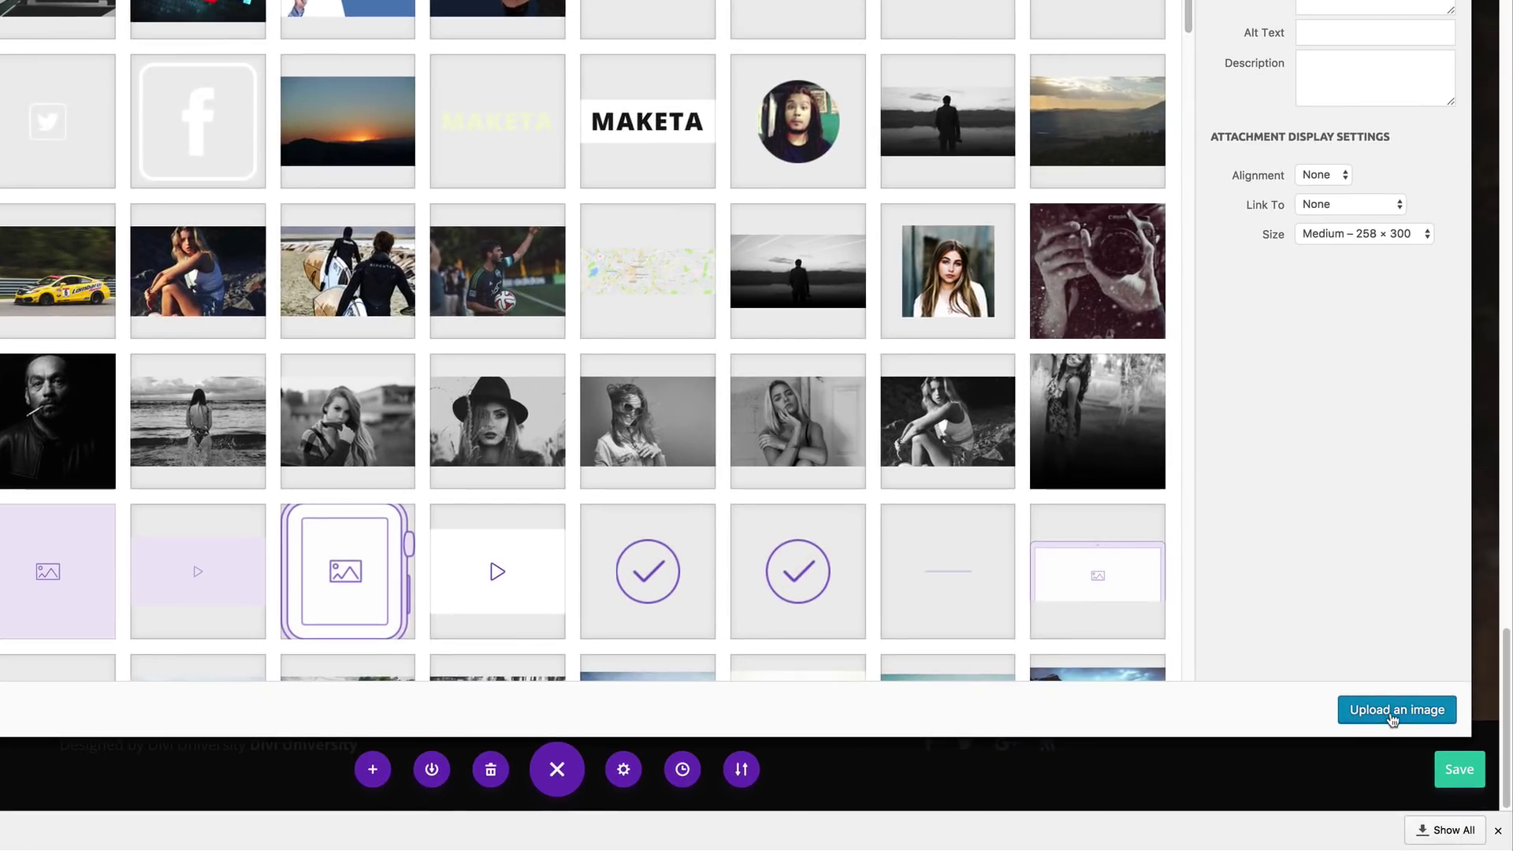
left_click(1391, 712)
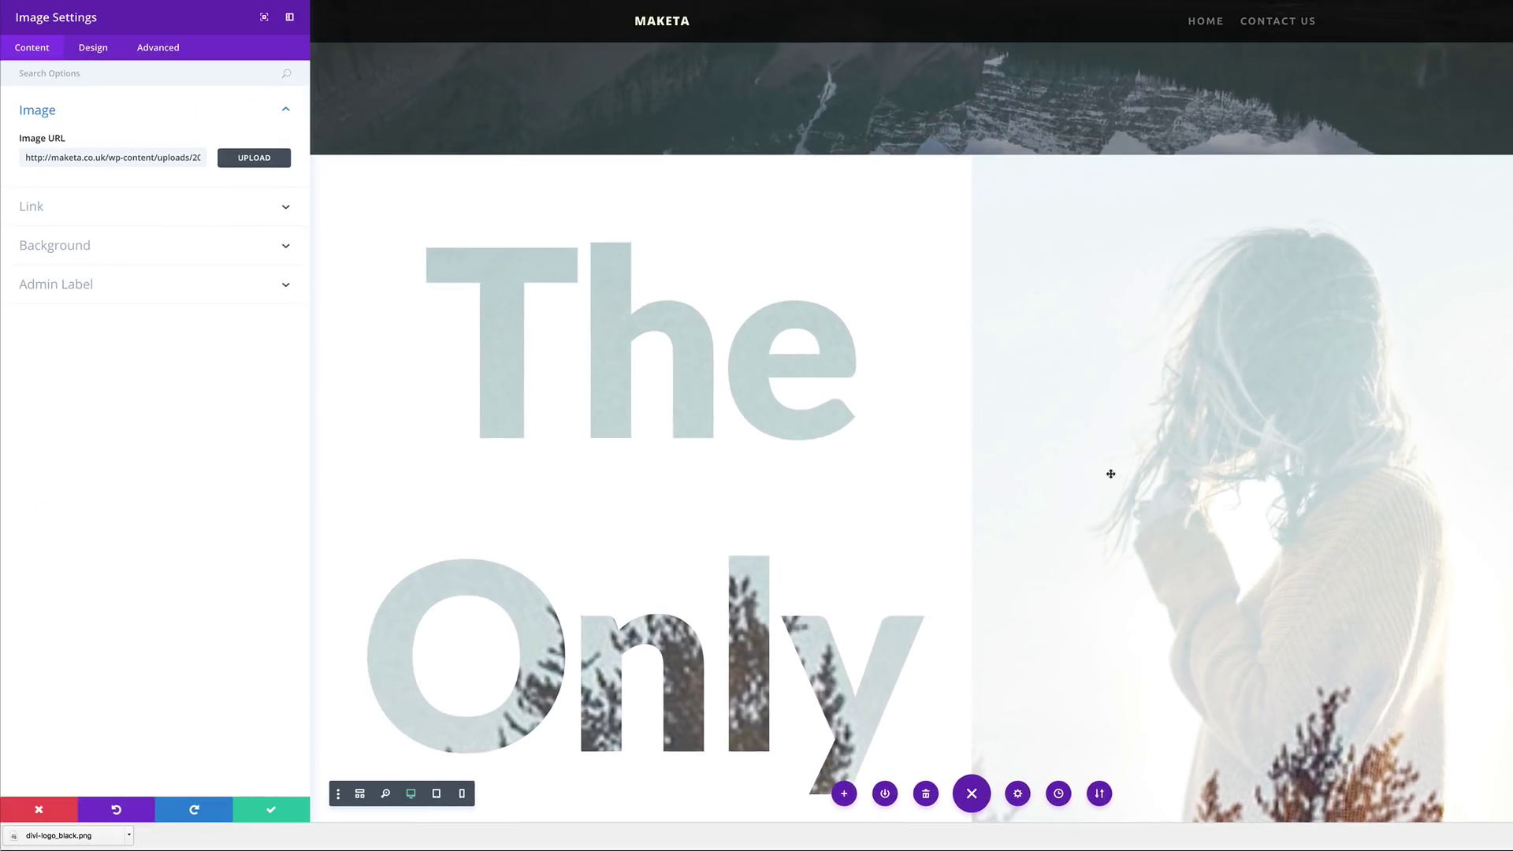
scroll(1042, 441, "down", 3)
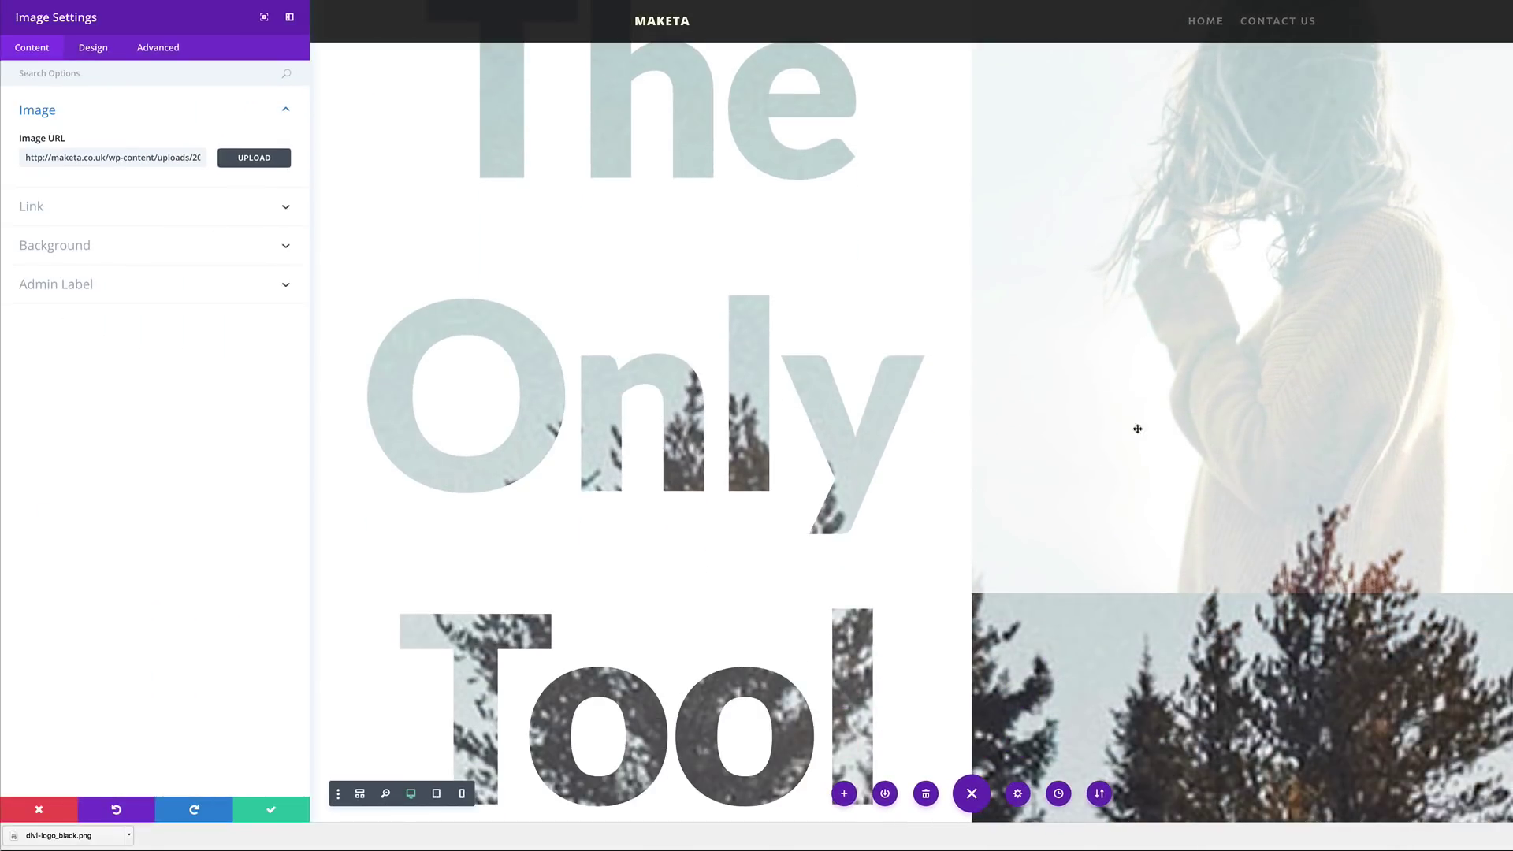
scroll(1337, 409, "up", 3)
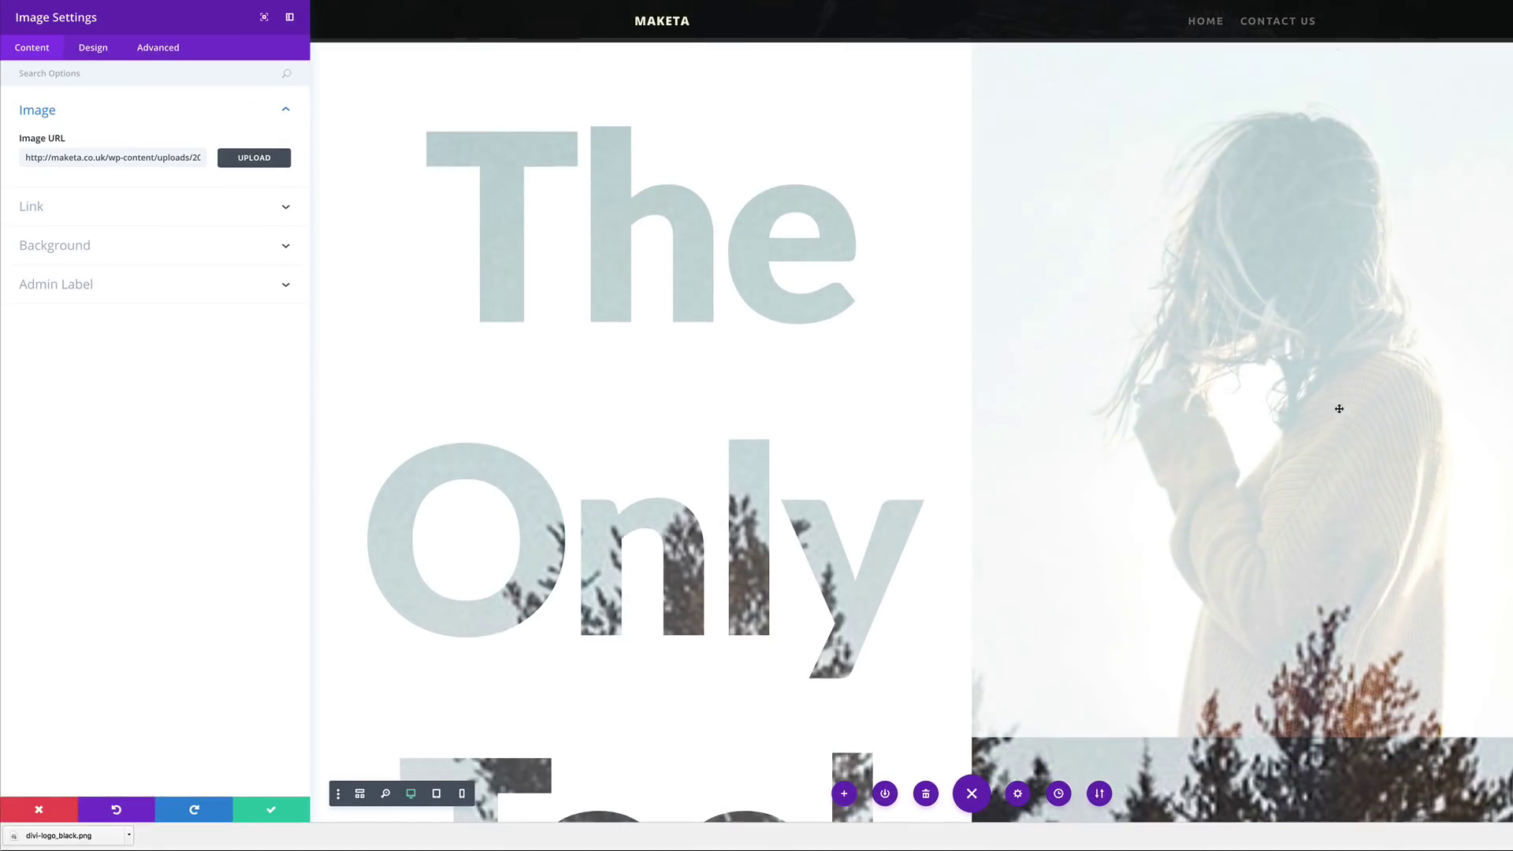
Step: Enable Force Fullwidth in the image's Design sizing options
left_click(94, 48)
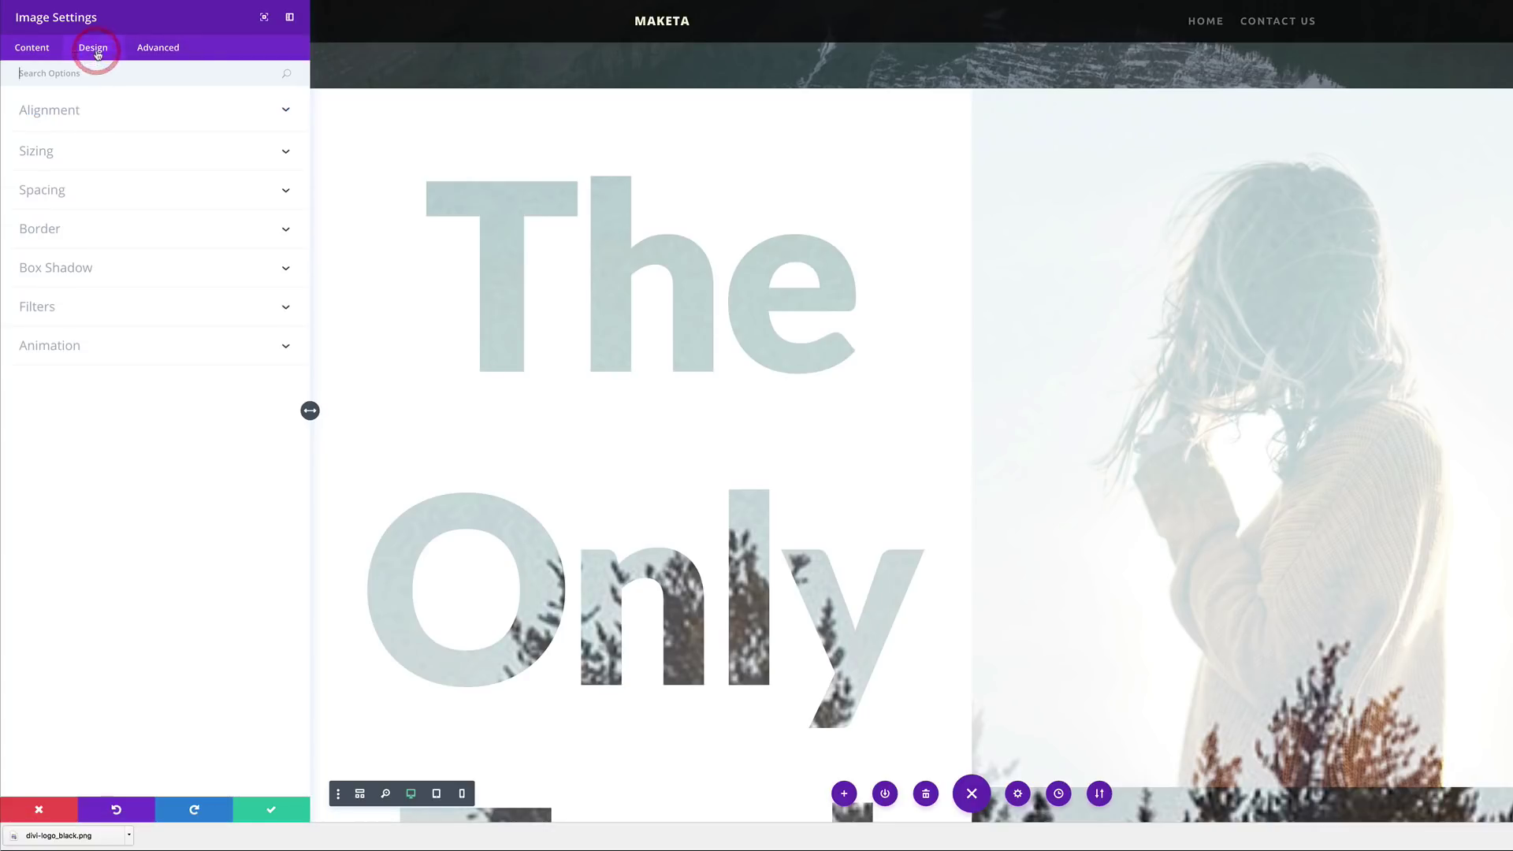
left_click(47, 157)
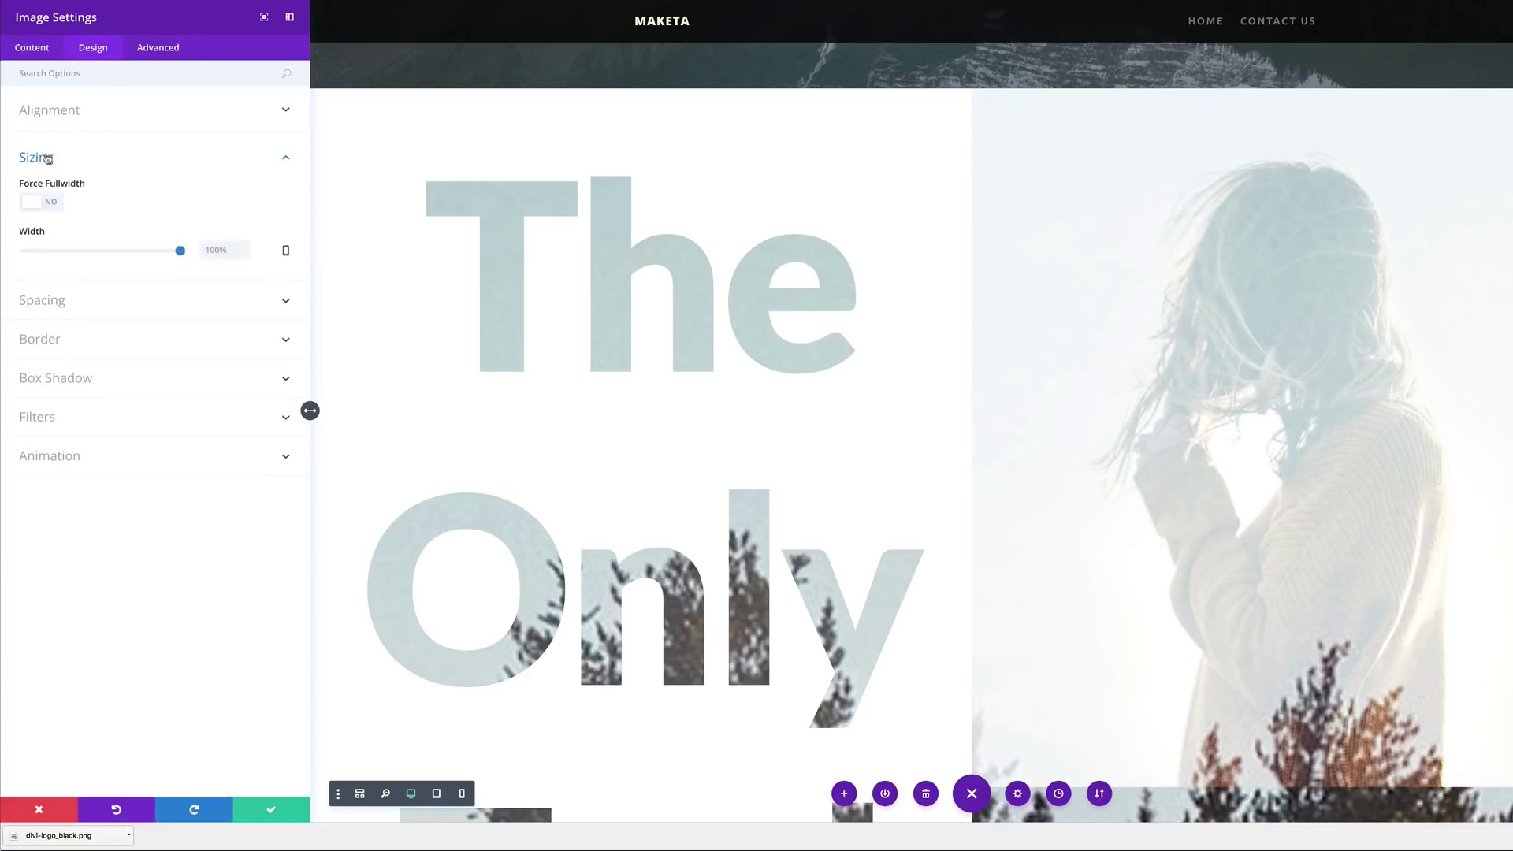
left_click(54, 205)
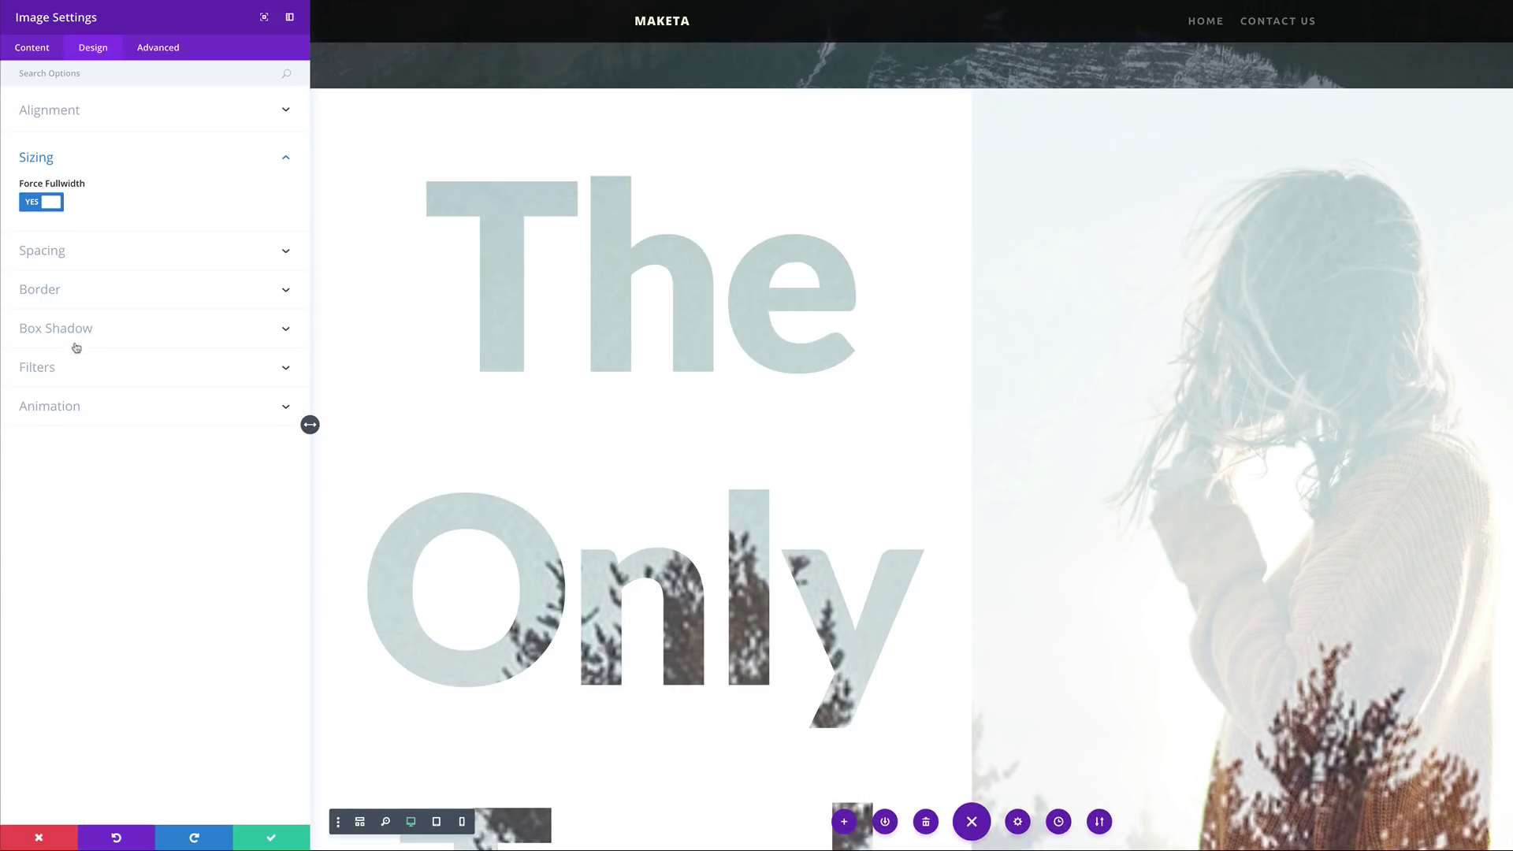
Step: Set the photo's filters to 0% saturation, 113% brightness and 173% contrast, then save
left_click(49, 372)
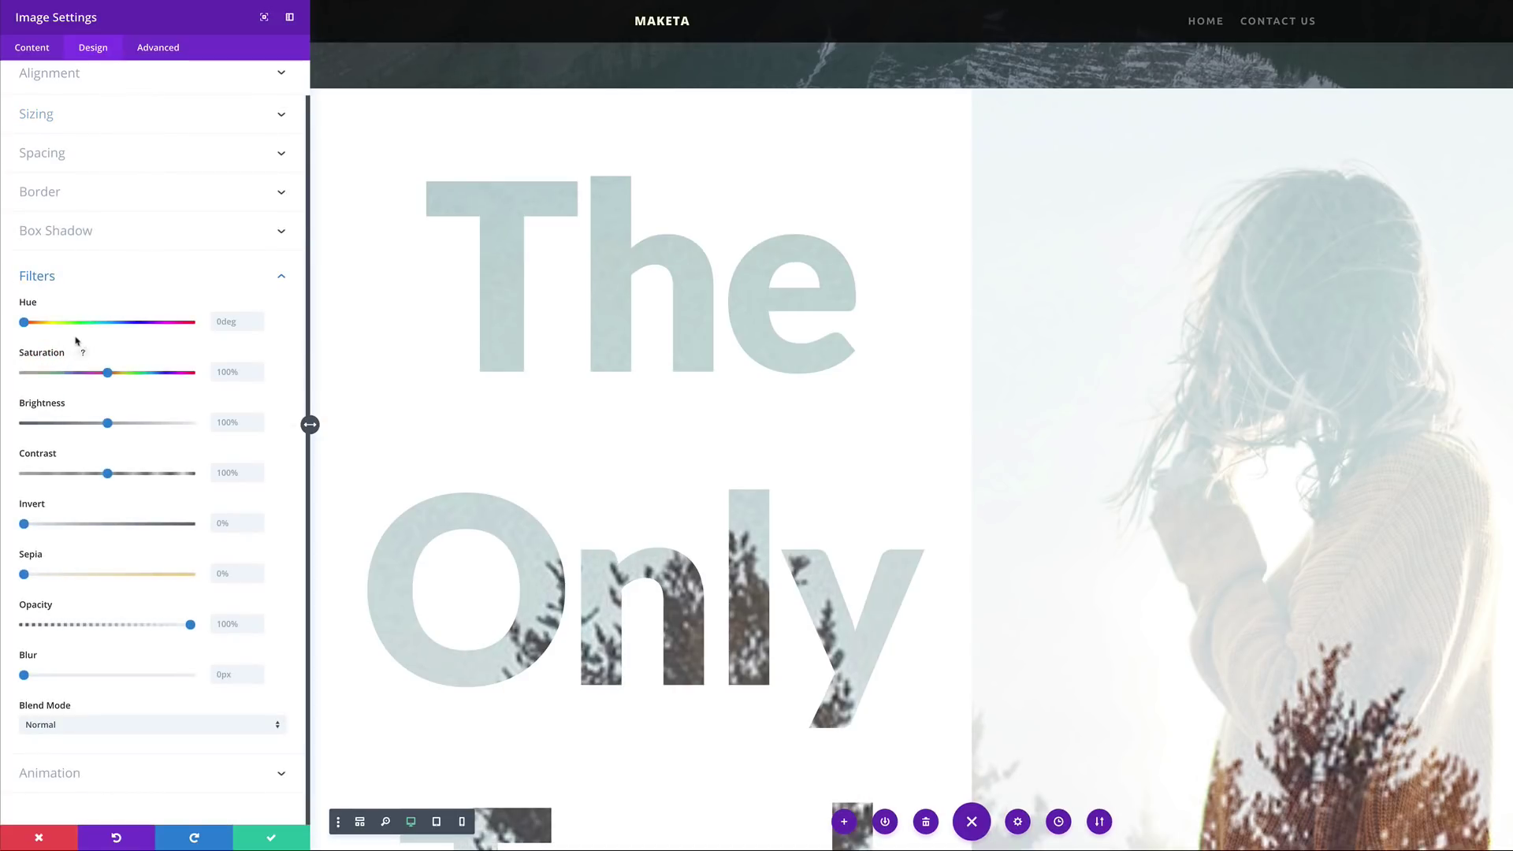
left_click_drag(107, 373, 11, 374)
left_click(217, 422)
type("11")
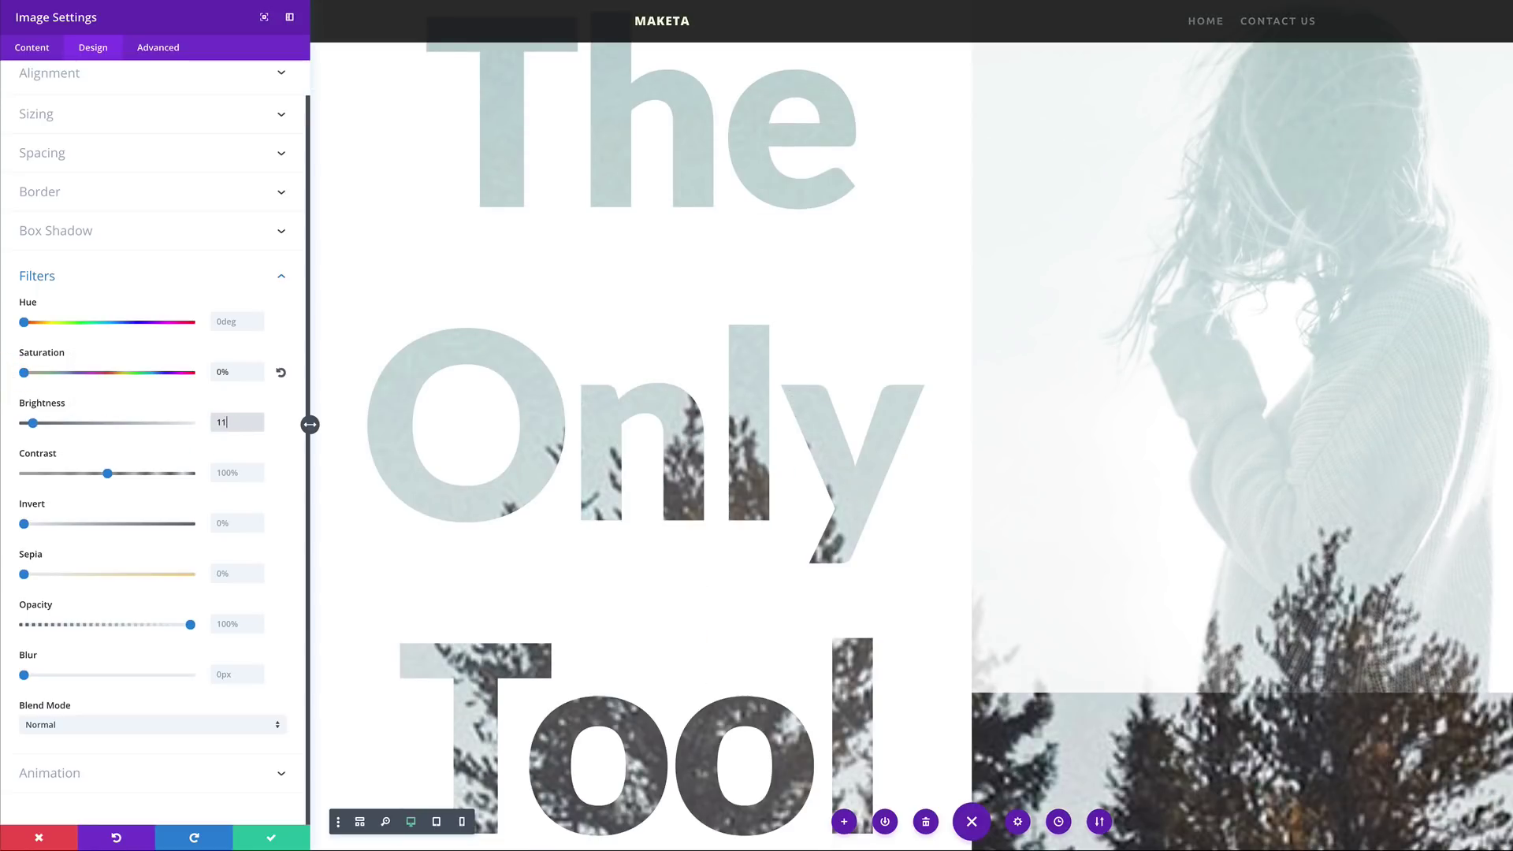
type("3%")
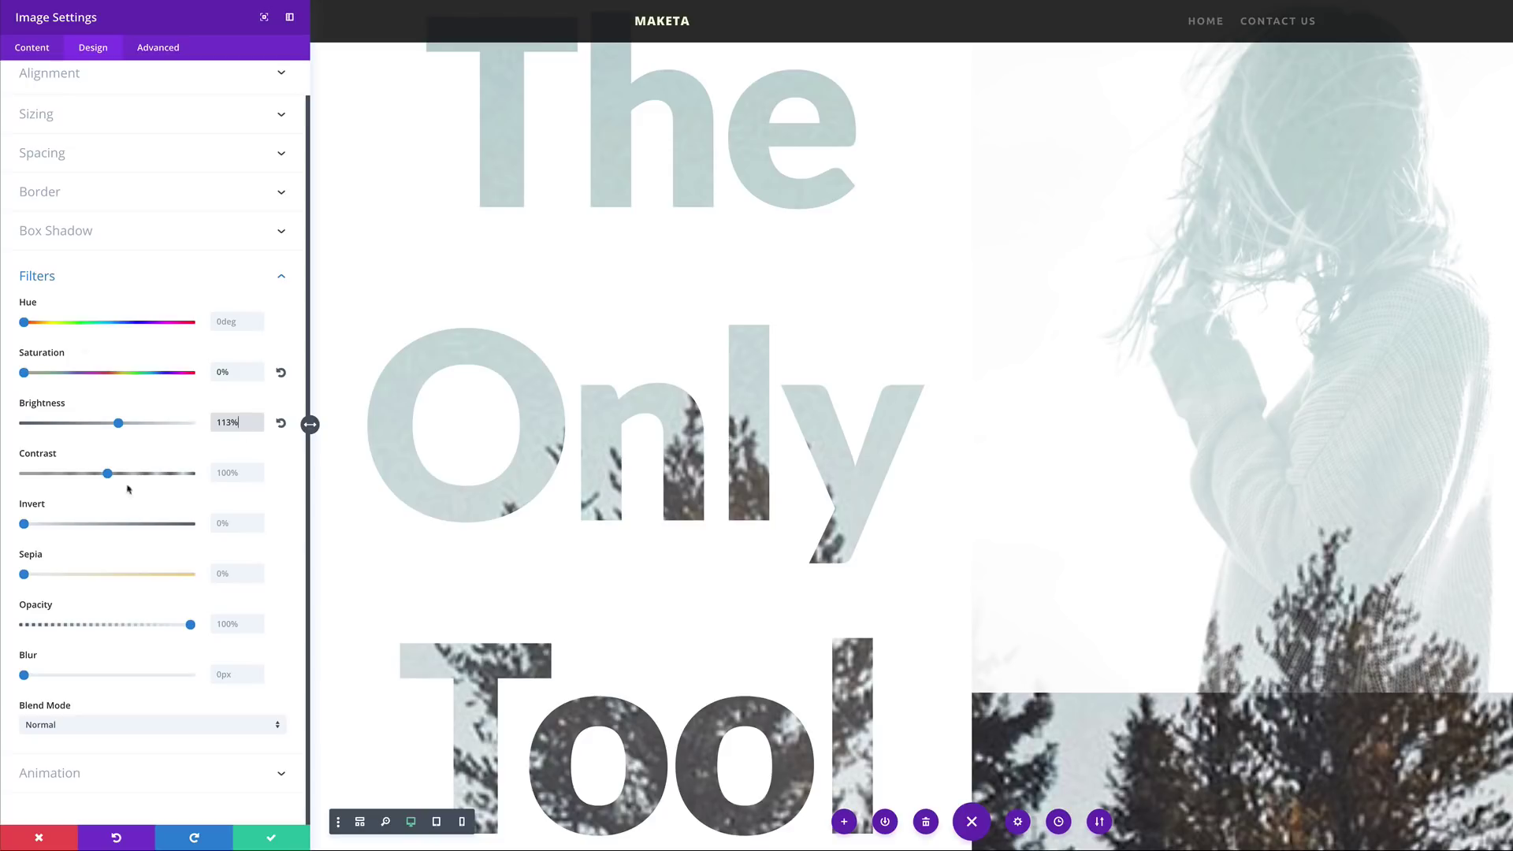
left_click(220, 472)
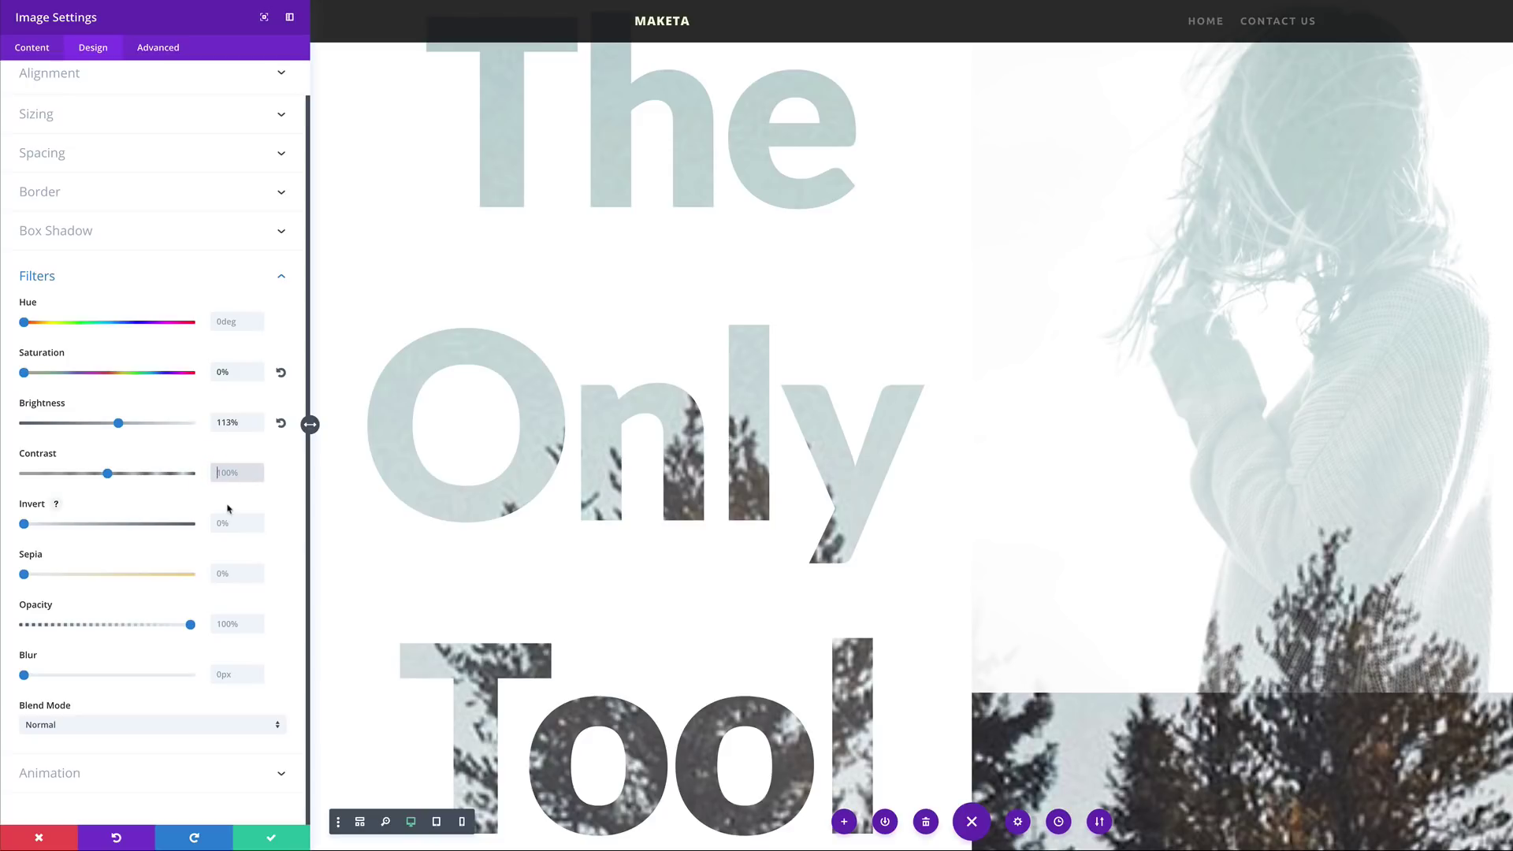
type("173%")
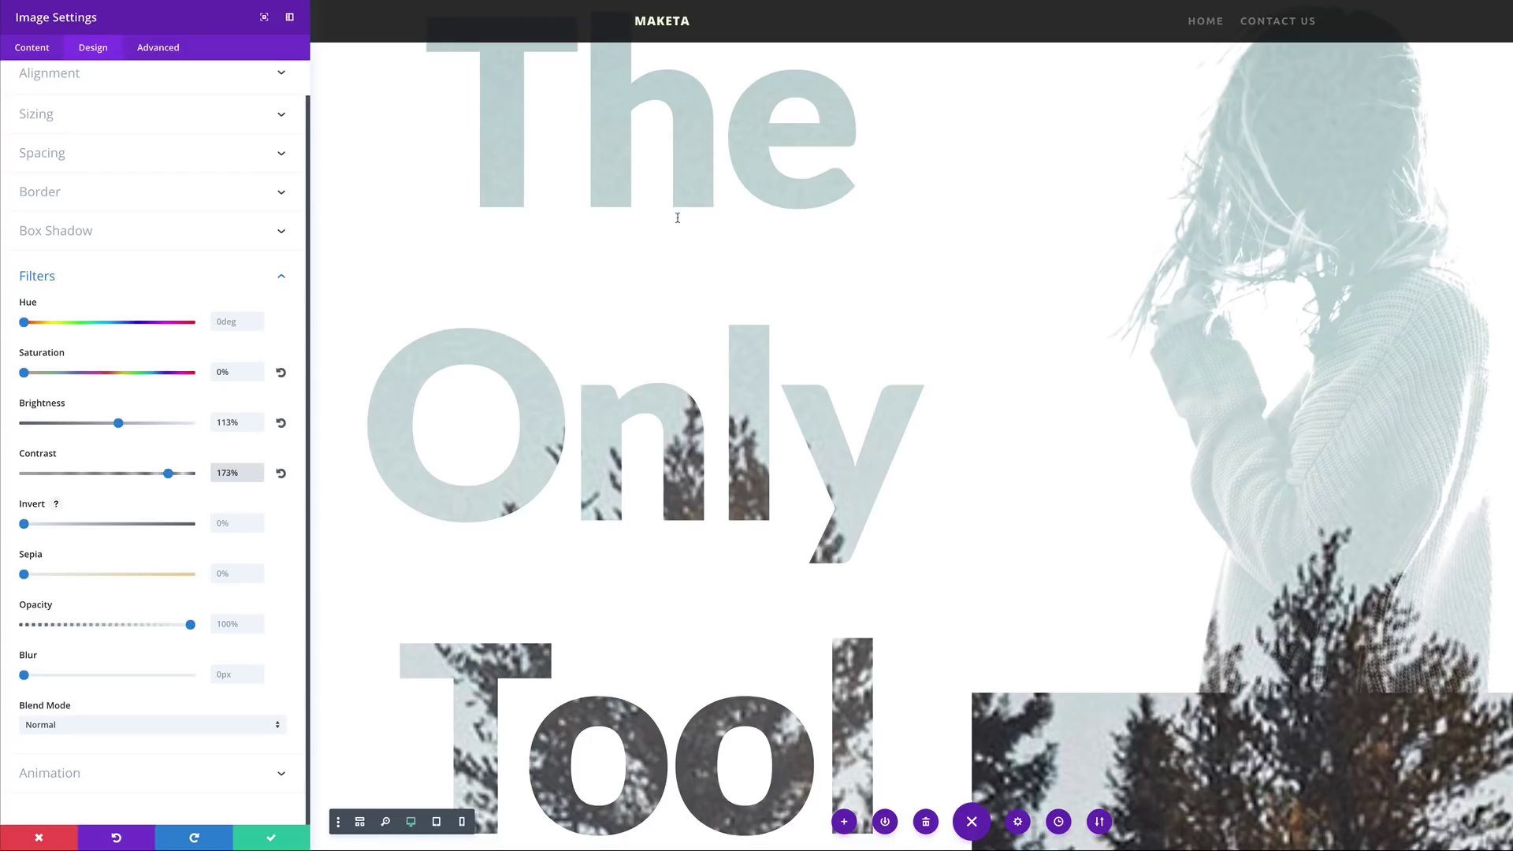
scroll(677, 218, "up", 1)
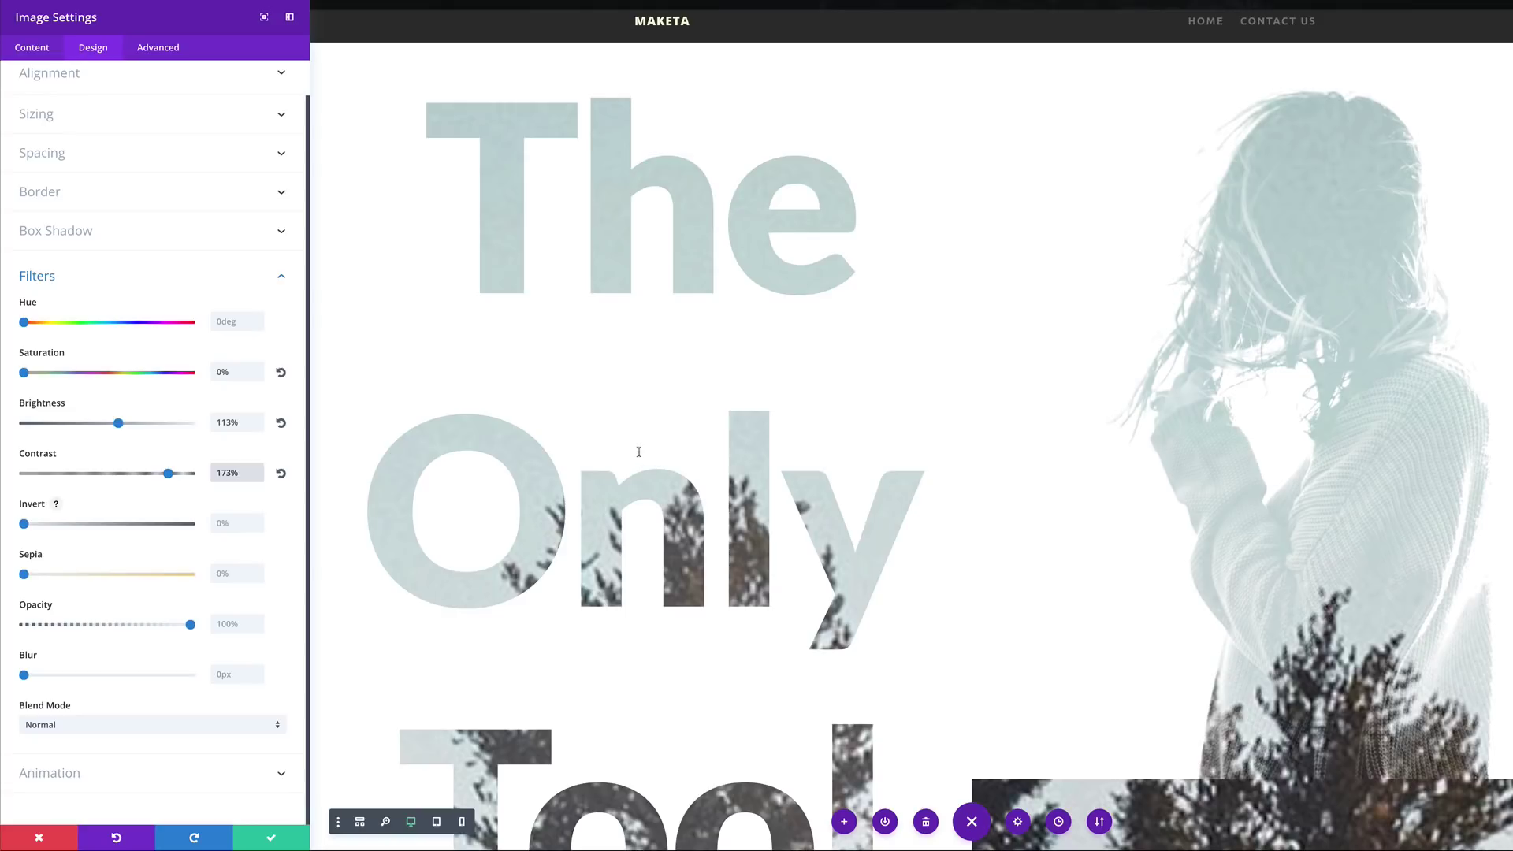
left_click(270, 840)
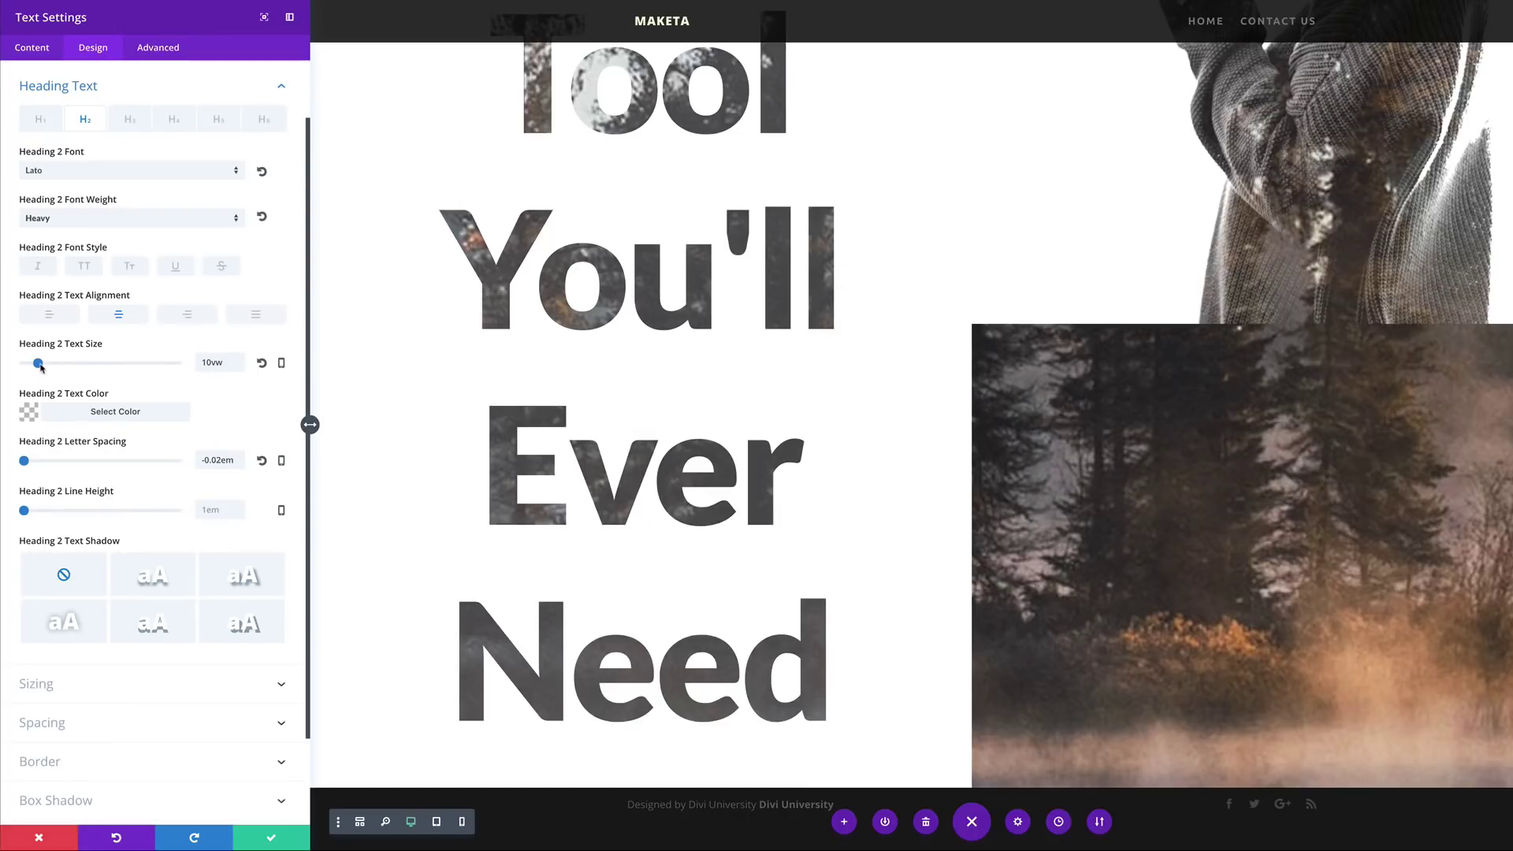
Step: Reduce the Heading 2 text size from 10vw to 8vw and save the text settings
left_click_drag(38, 364, 35, 364)
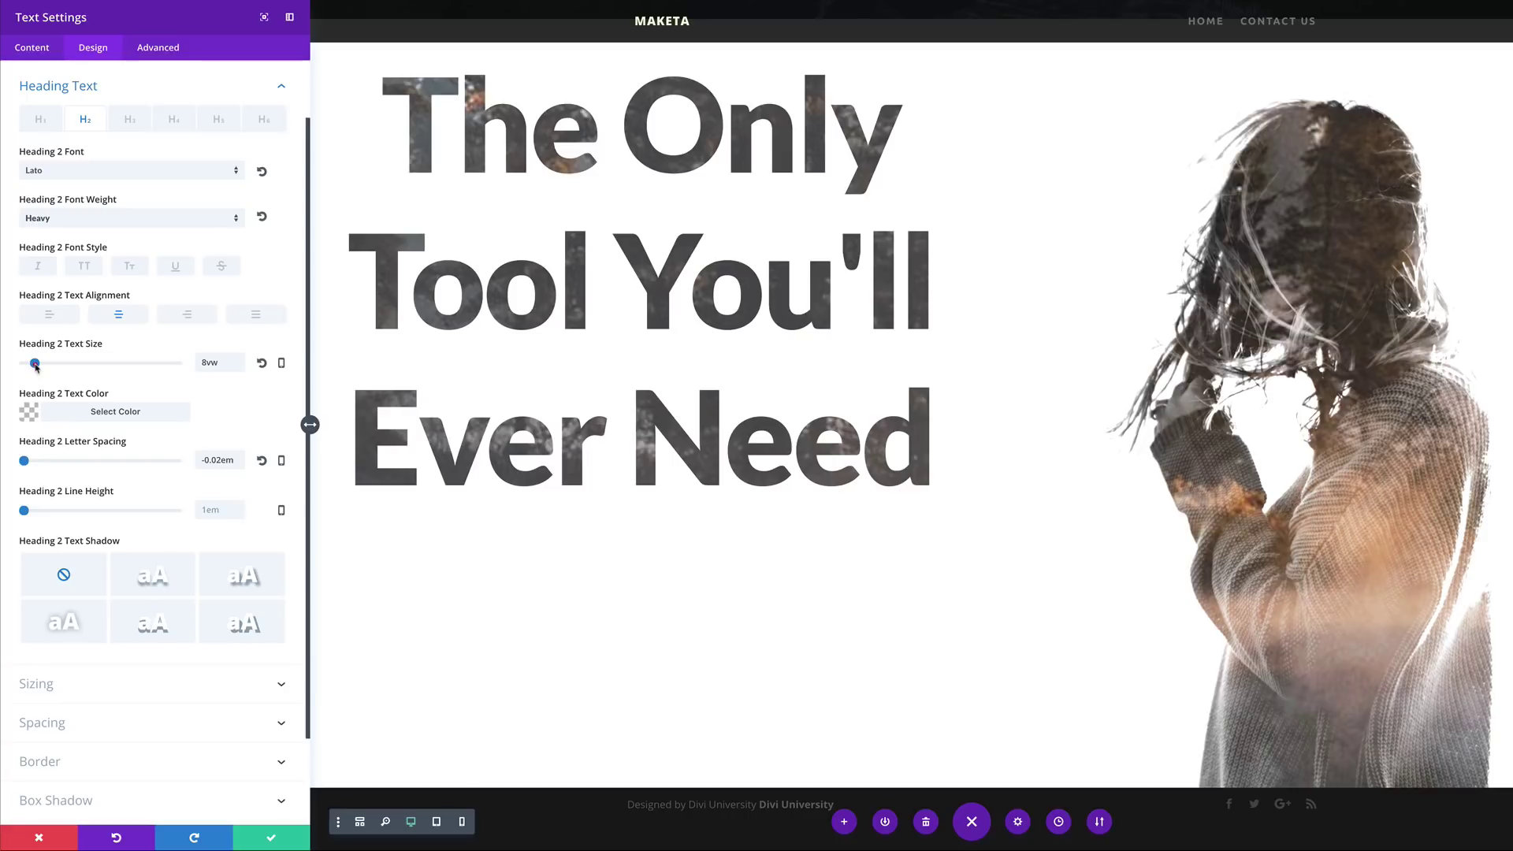
scroll(985, 524, "up", 4)
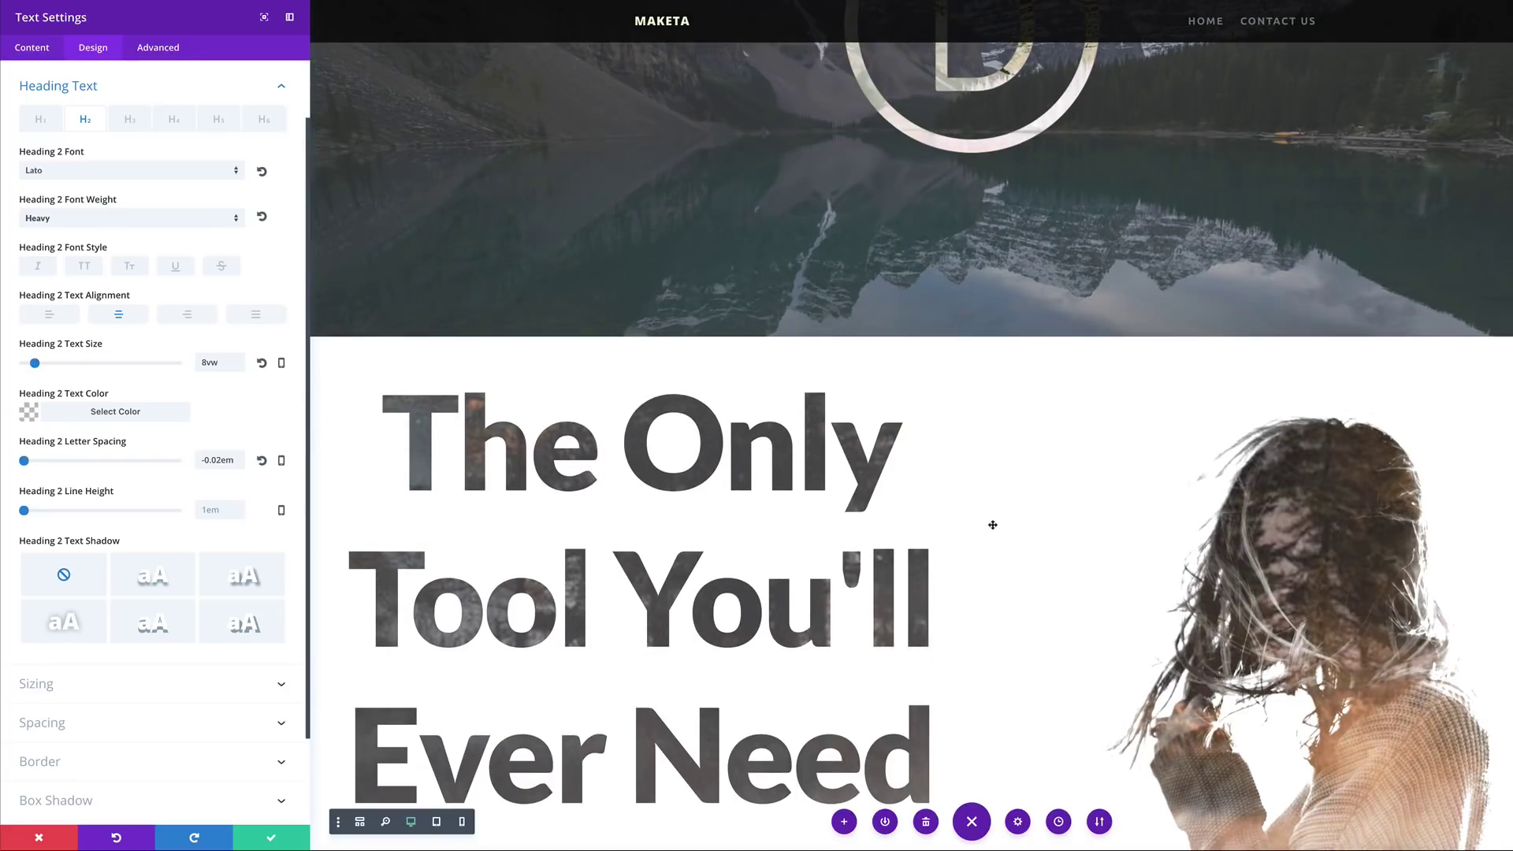
scroll(991, 524, "down", 3)
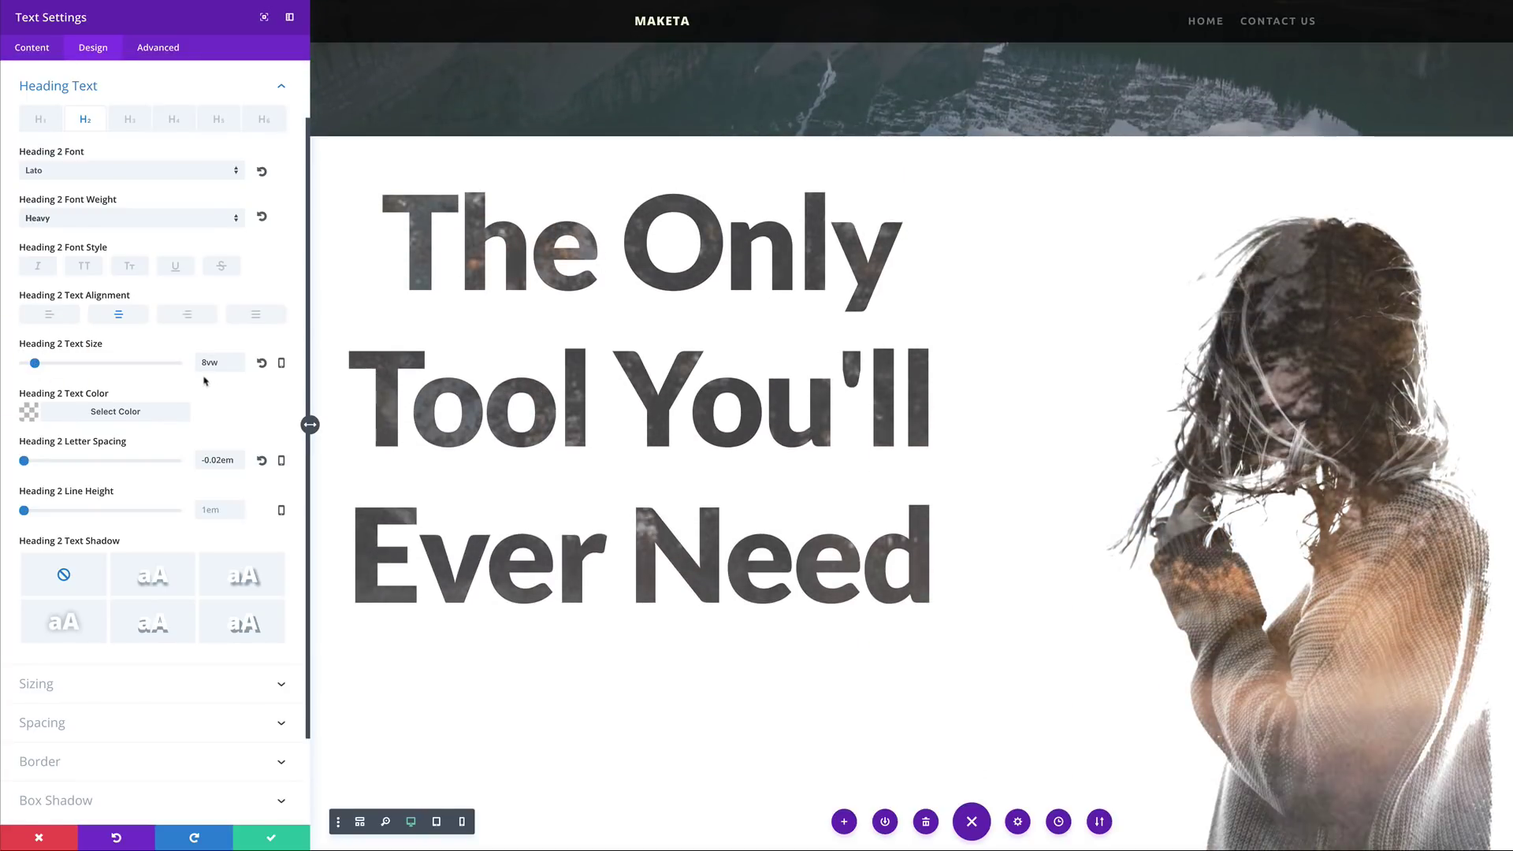
left_click(272, 840)
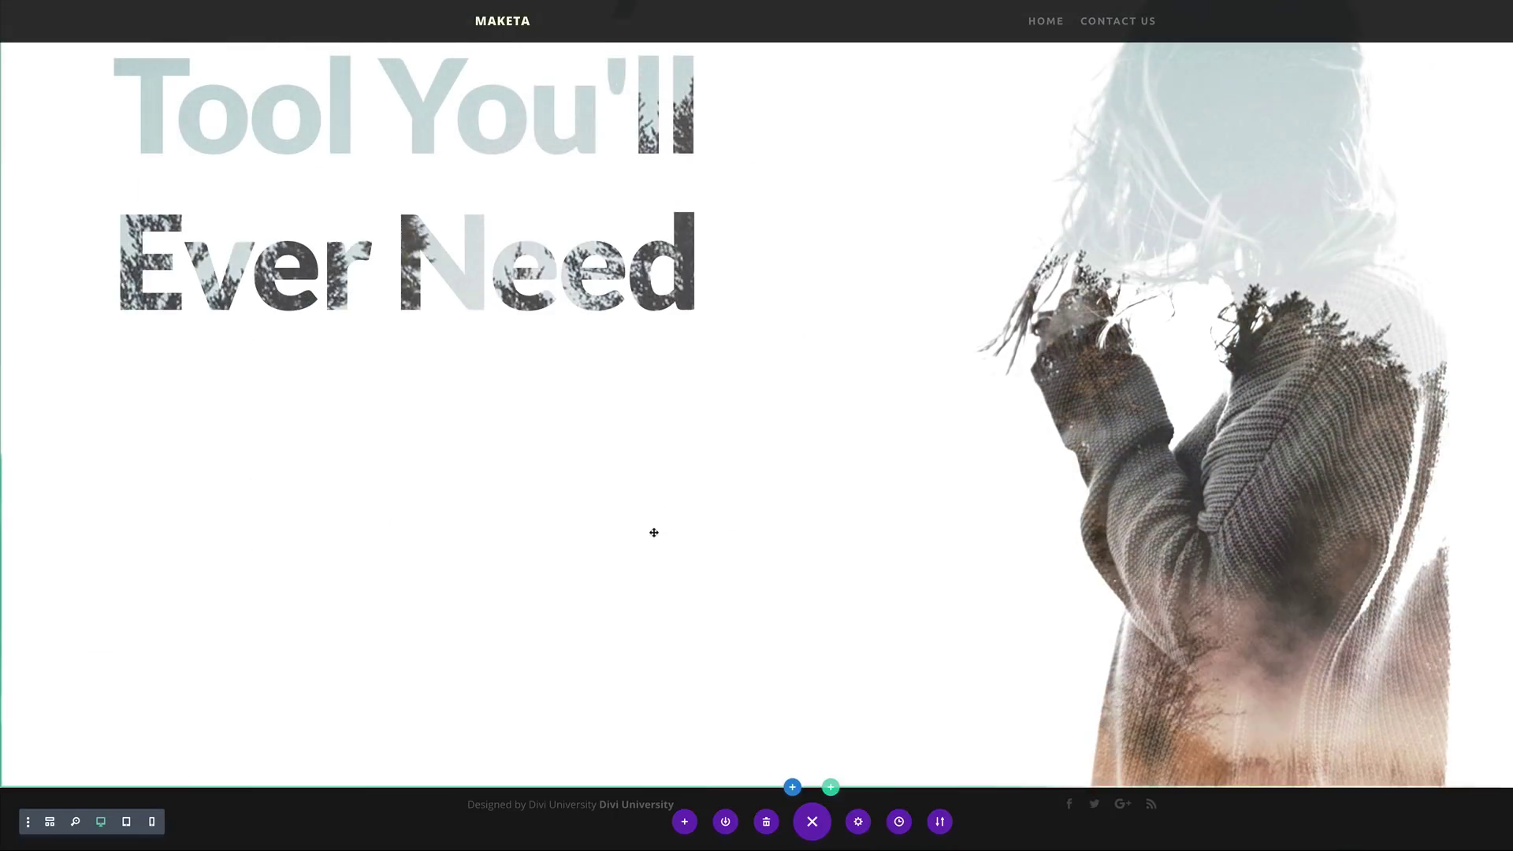
scroll(654, 533, "up", 6)
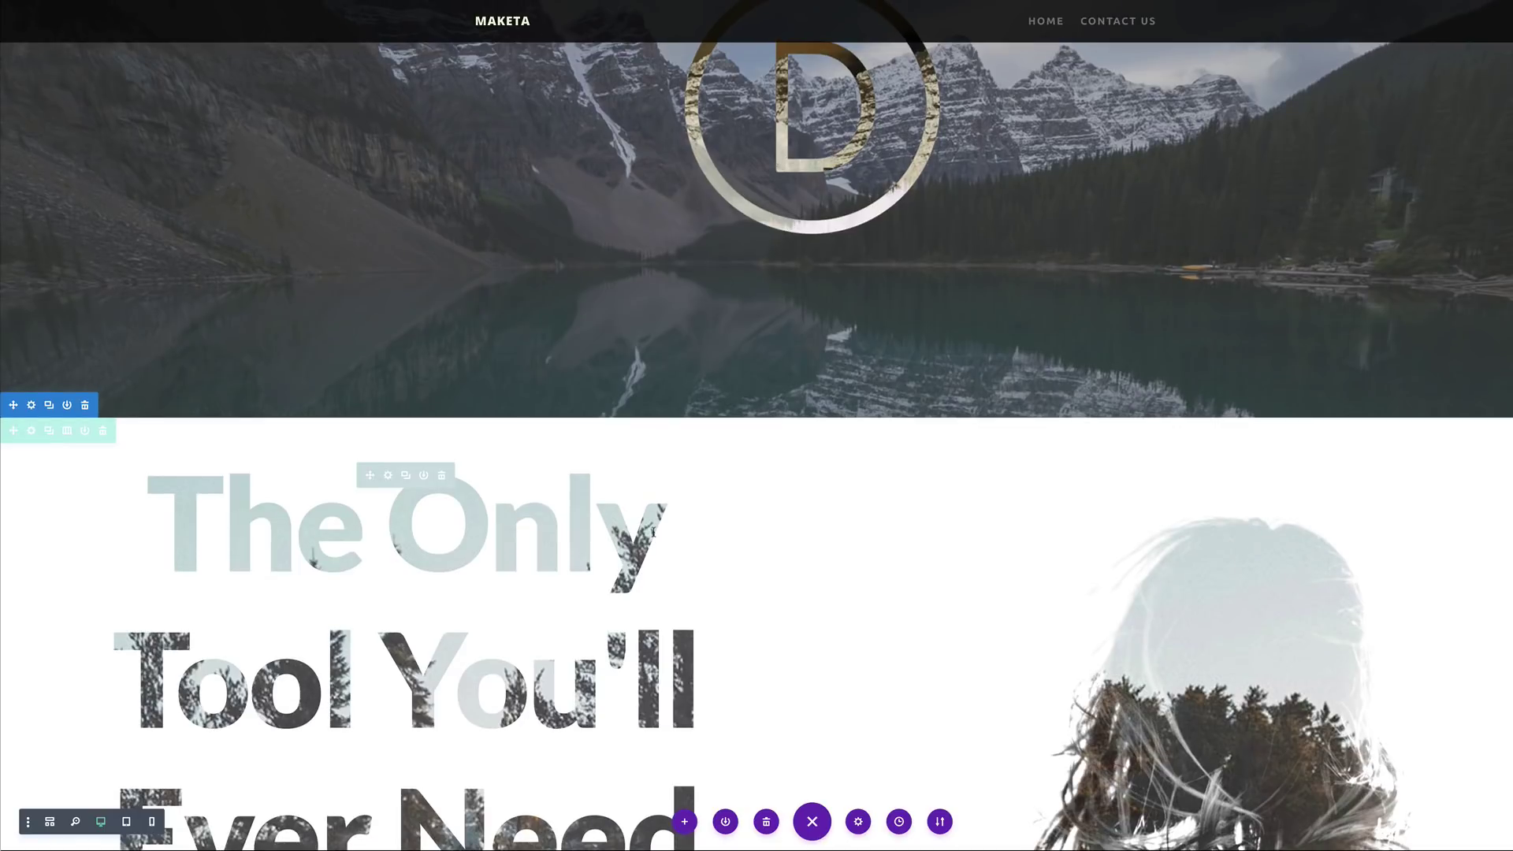